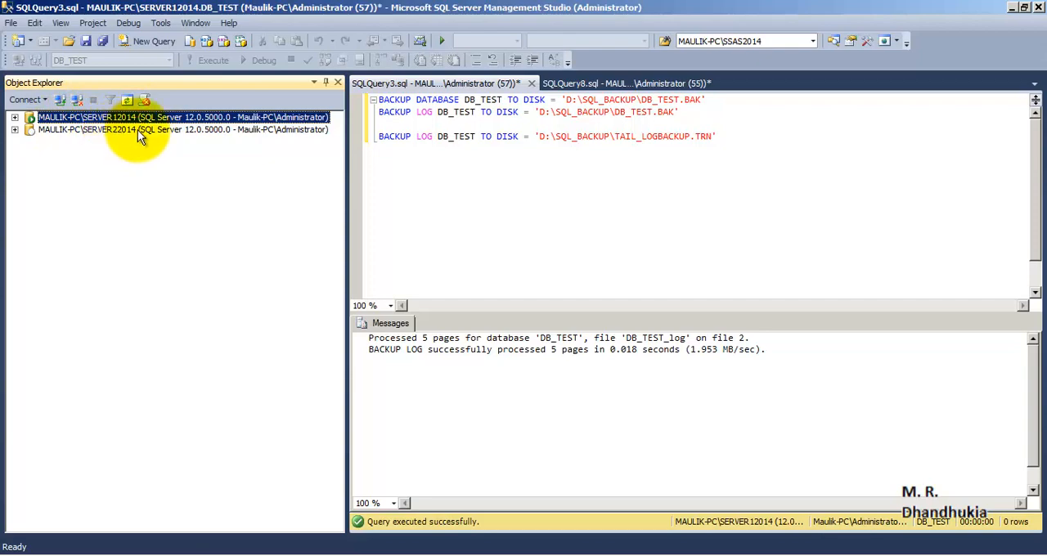
# - Expand the SERVER12014 and SERVER22014 instances, collapse their database lists, and look at the SQL Server Agent of each
pyautogui.click(138, 130)
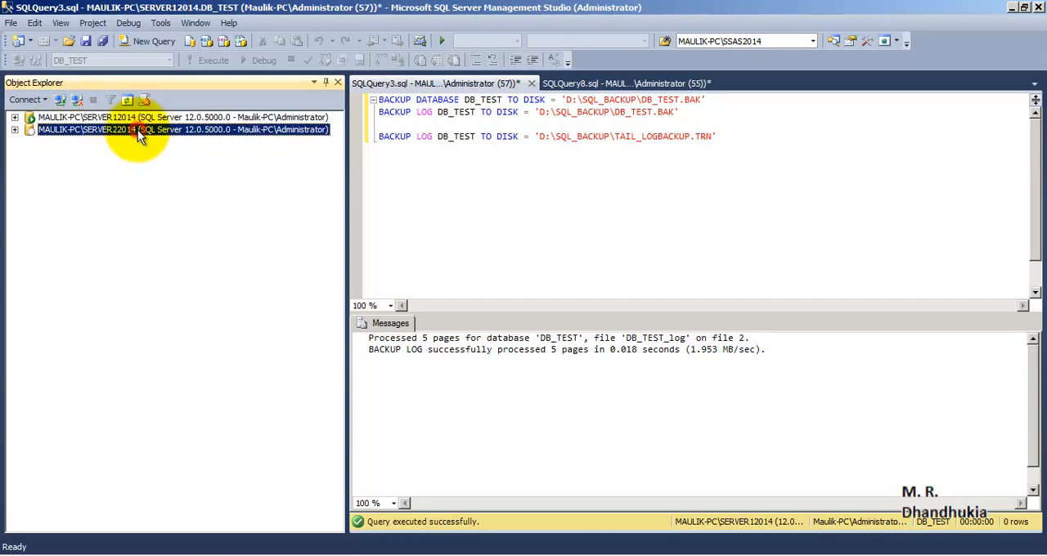
pyautogui.click(15, 118)
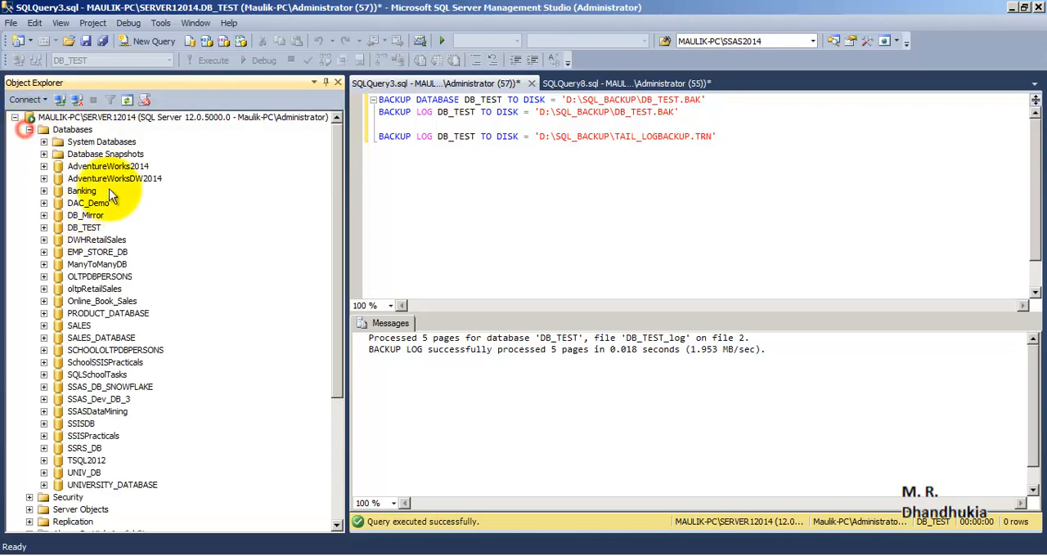
pyautogui.click(28, 130)
pyautogui.click(29, 215)
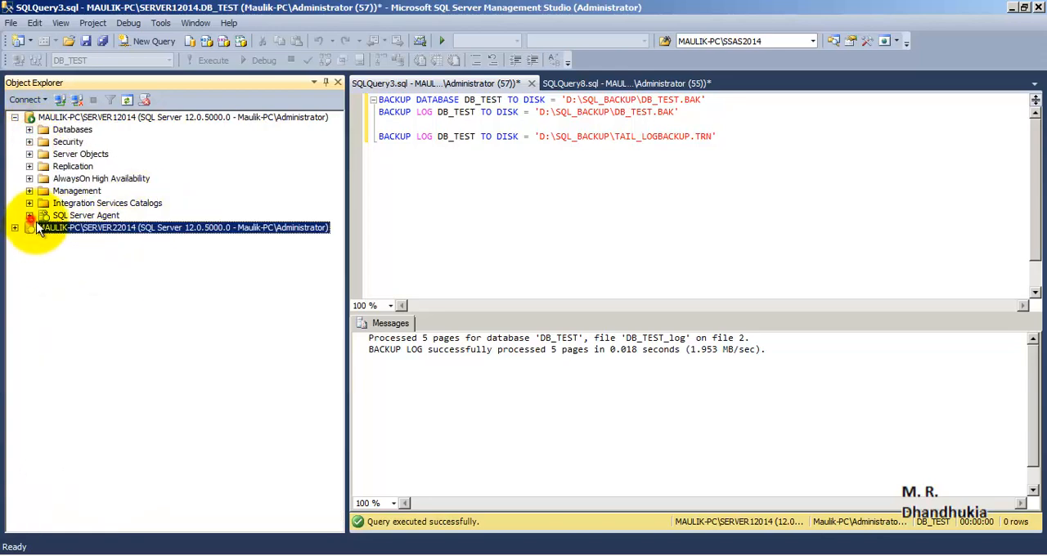
pyautogui.click(78, 216)
pyautogui.click(14, 228)
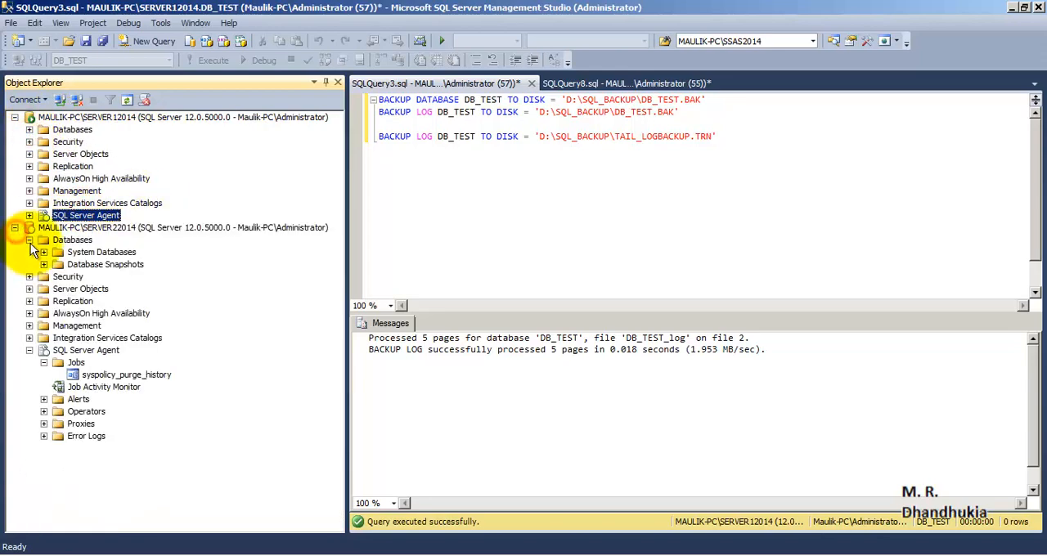
pyautogui.click(29, 240)
pyautogui.click(29, 326)
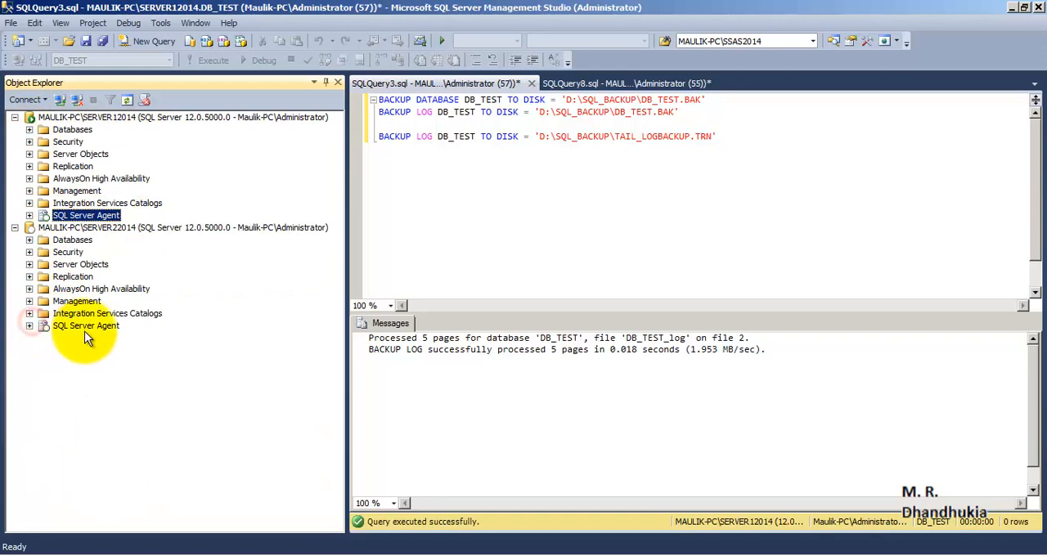
pyautogui.click(85, 326)
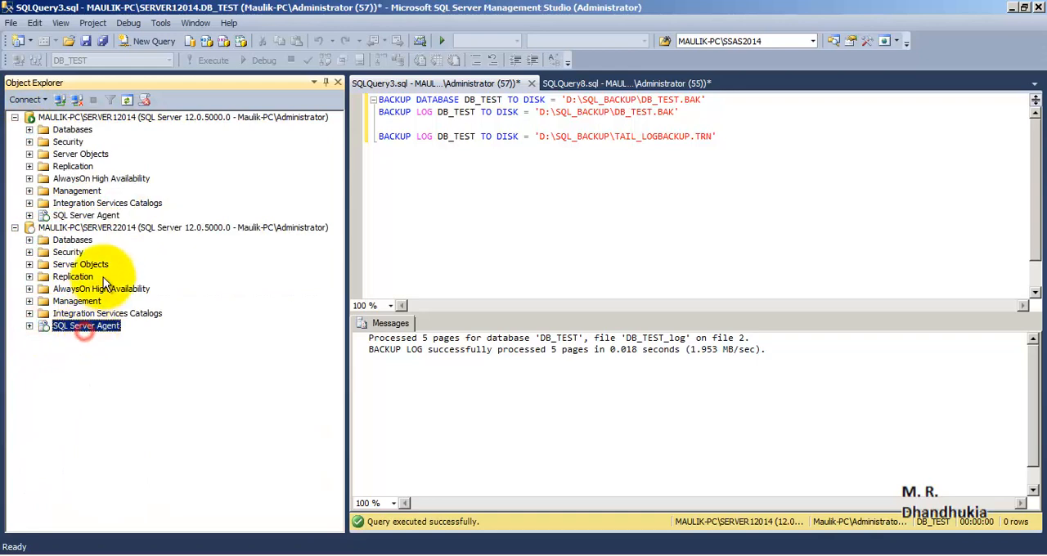
# - Examine the tables of the DB_TEST database on SERVER12014, then collapse the database again
pyautogui.click(29, 130)
pyautogui.click(88, 230)
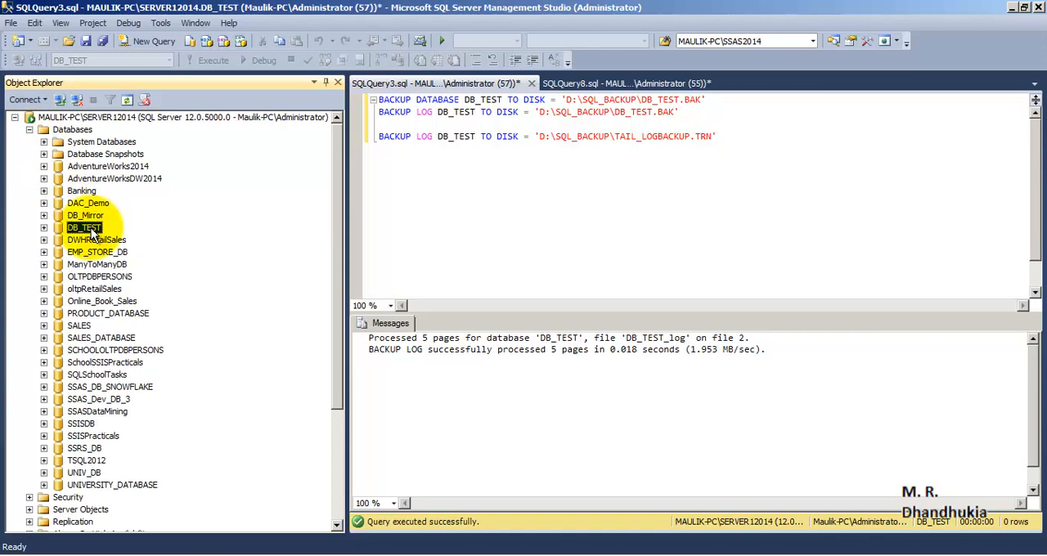
pyautogui.click(44, 227)
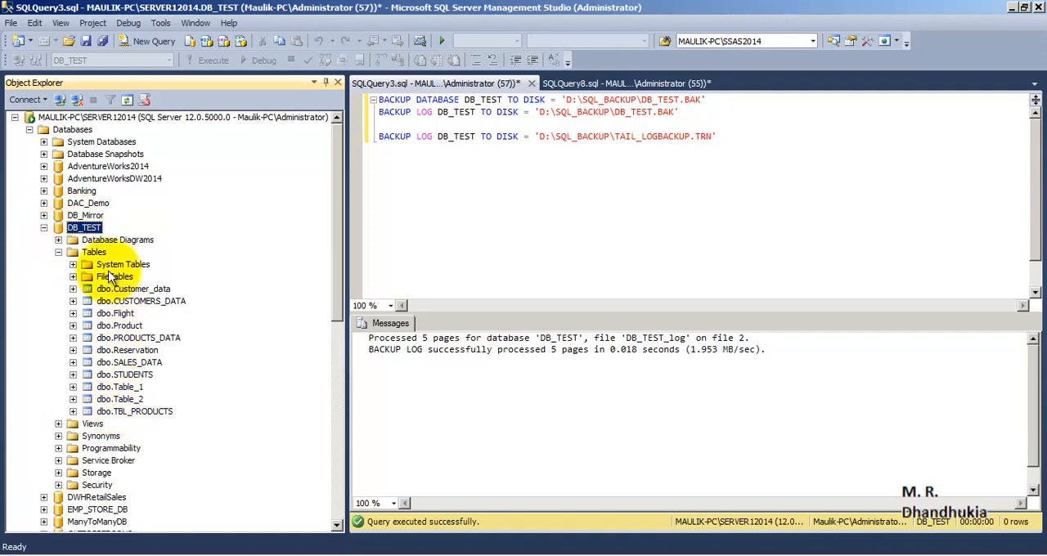
pyautogui.click(44, 228)
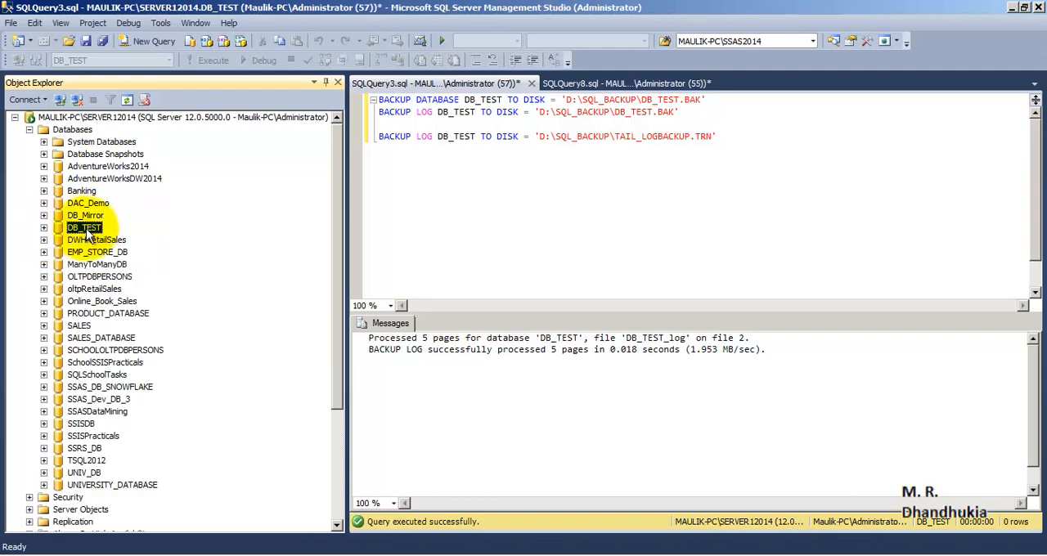
# - Check the recovery model in the DB_TEST database properties and close them without changes
pyautogui.rightClick(90, 229)
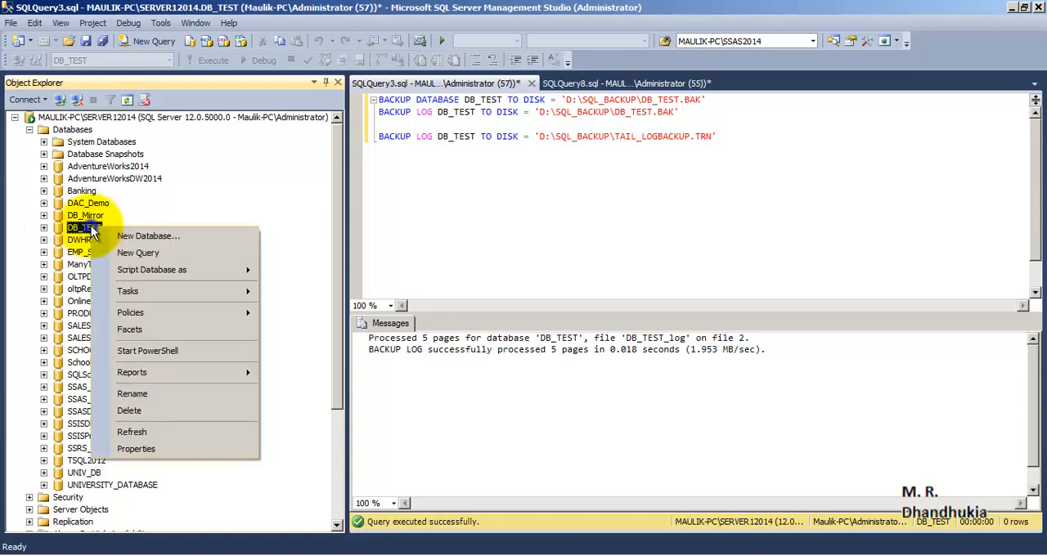
pyautogui.click(178, 448)
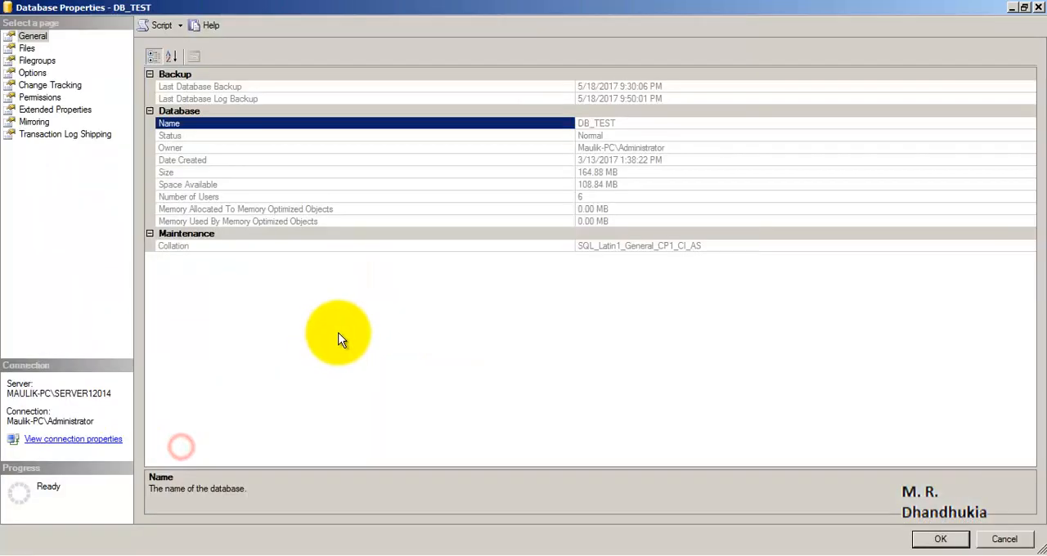
pyautogui.click(32, 72)
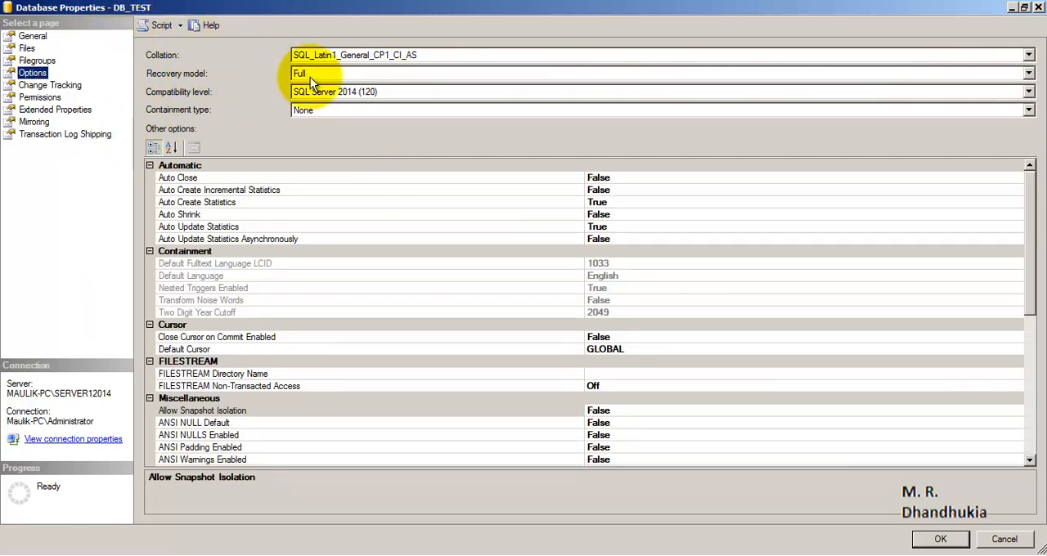
pyautogui.click(1038, 7)
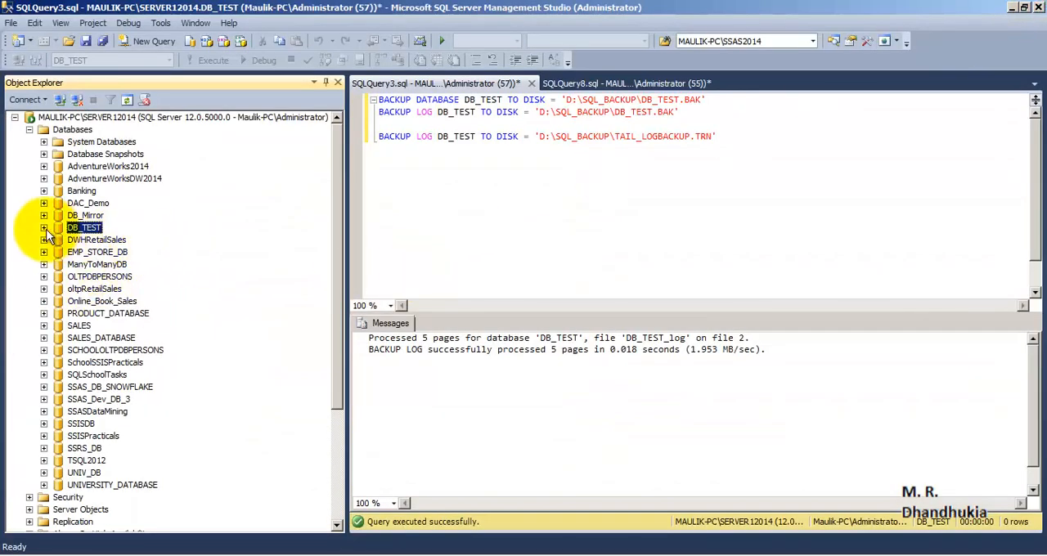
# - Check the databases on SERVER22014 for a copy of DB_TEST and compare them with those on SERVER12014
pyautogui.moveTo(335, 211); pyautogui.dragTo(353, 324)
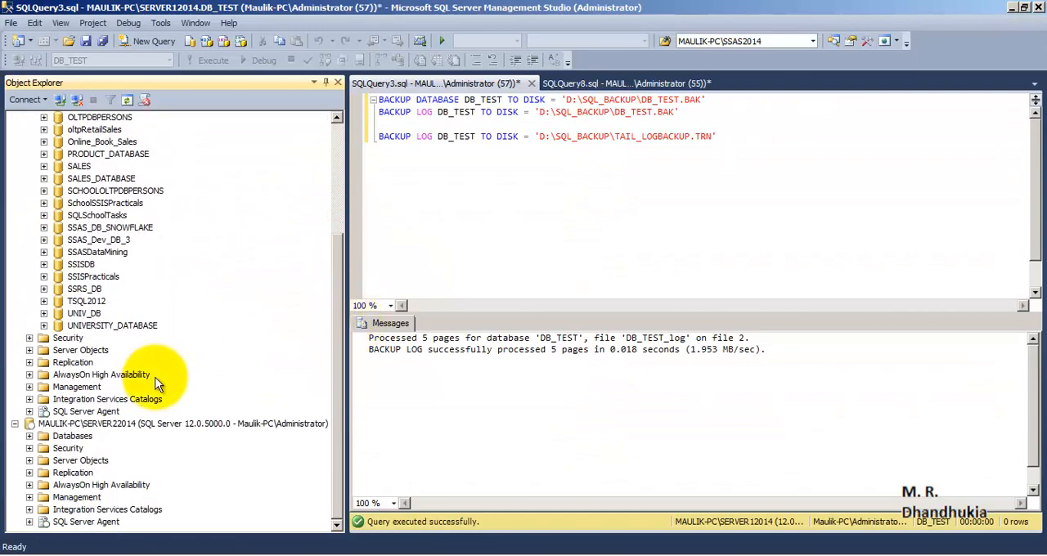
pyautogui.moveTo(341, 281); pyautogui.dragTo(313, 170)
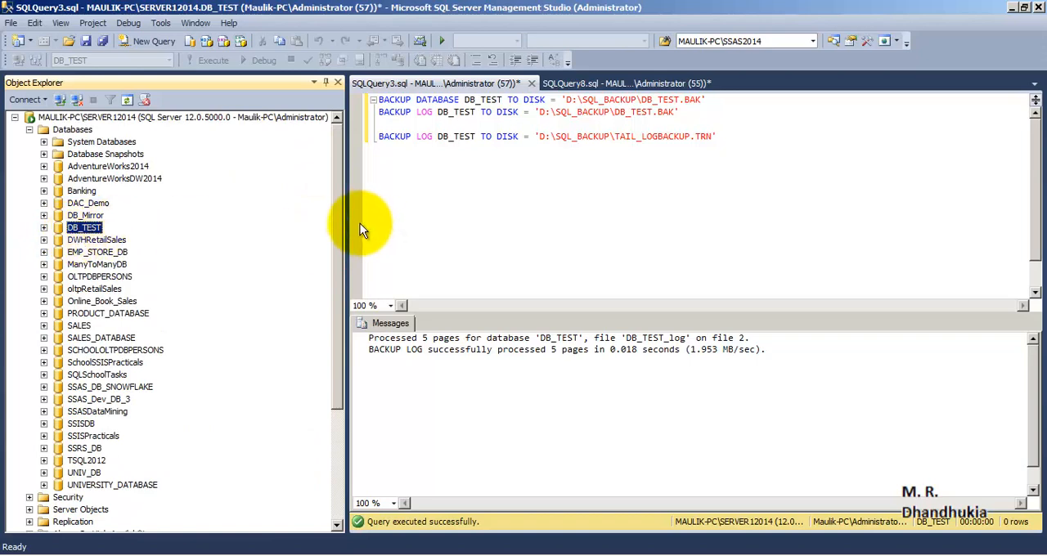
pyautogui.moveTo(341, 223); pyautogui.dragTo(344, 350)
pyautogui.click(85, 424)
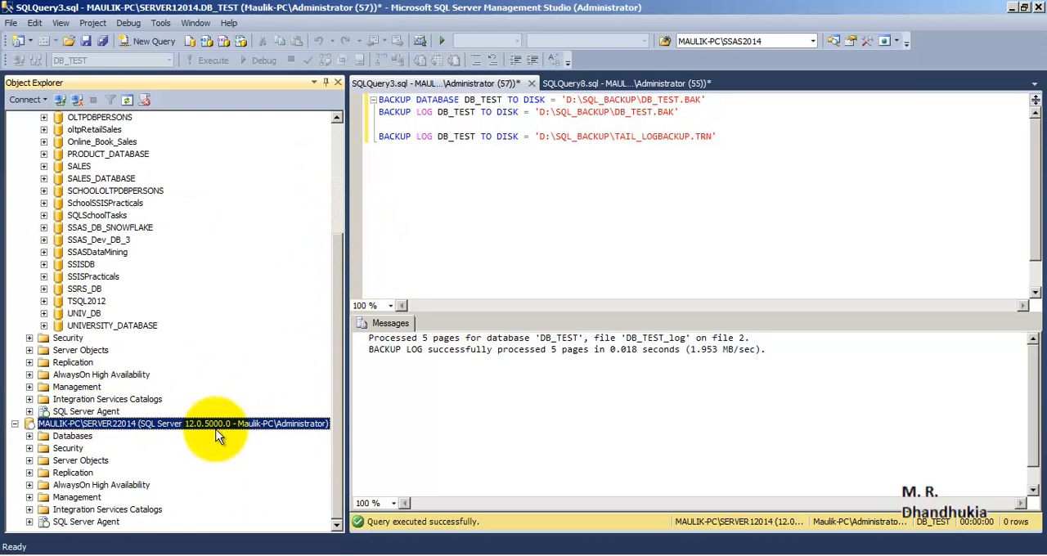
pyautogui.click(29, 436)
pyautogui.scroll(-1, 245, 368)
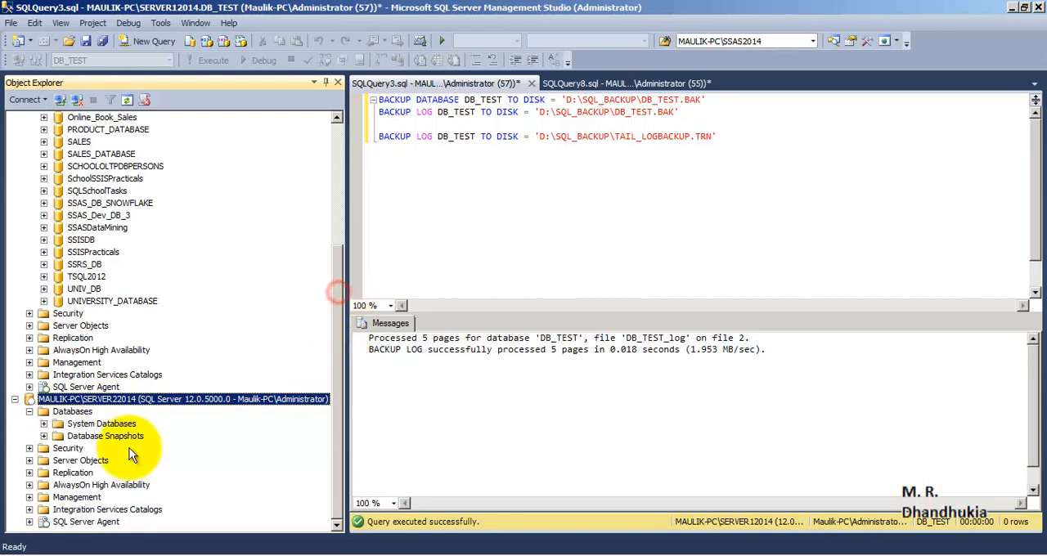
pyautogui.click(80, 411)
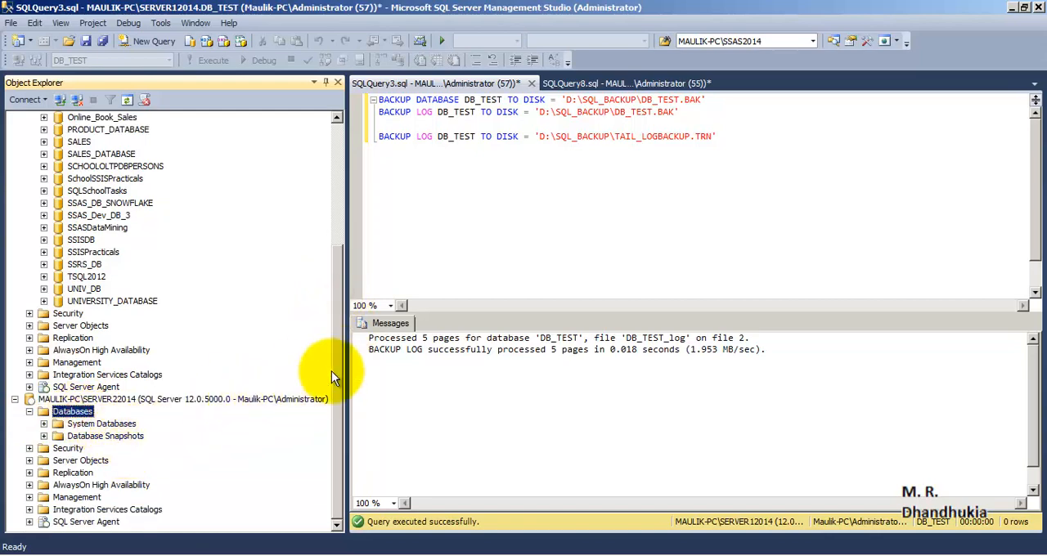
pyautogui.moveTo(336, 377); pyautogui.dragTo(337, 254)
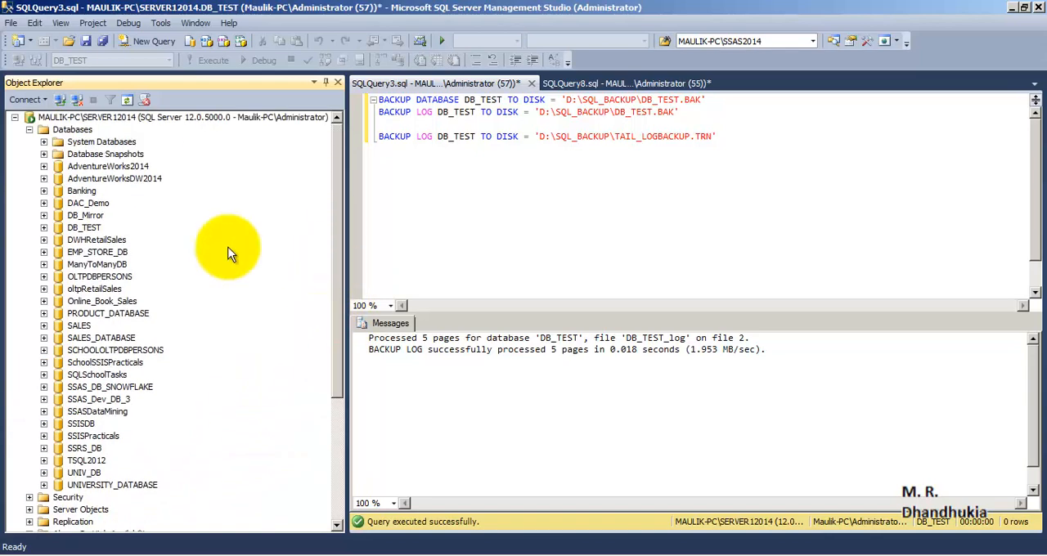
pyautogui.click(85, 229)
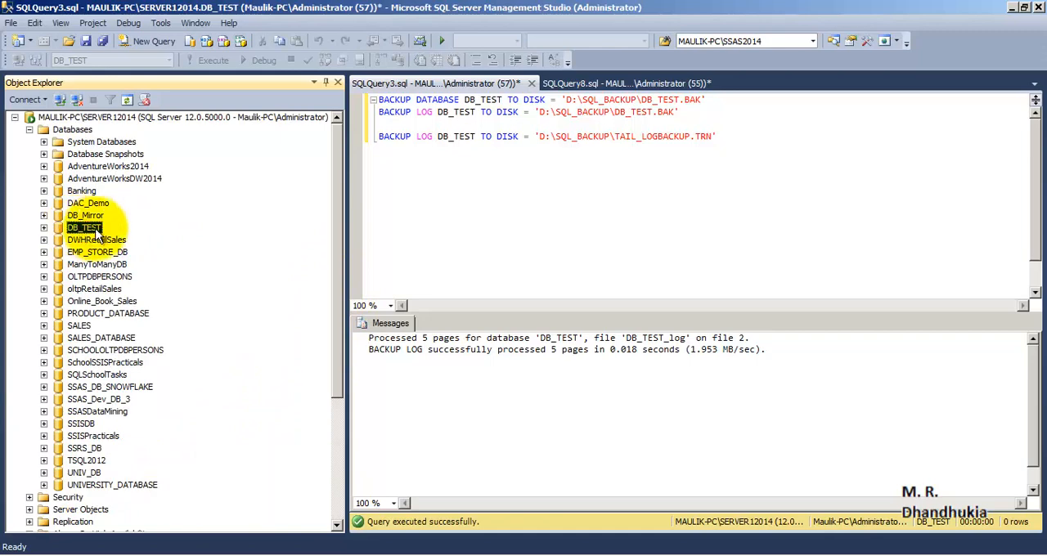
pyautogui.moveTo(335, 242); pyautogui.dragTo(275, 440)
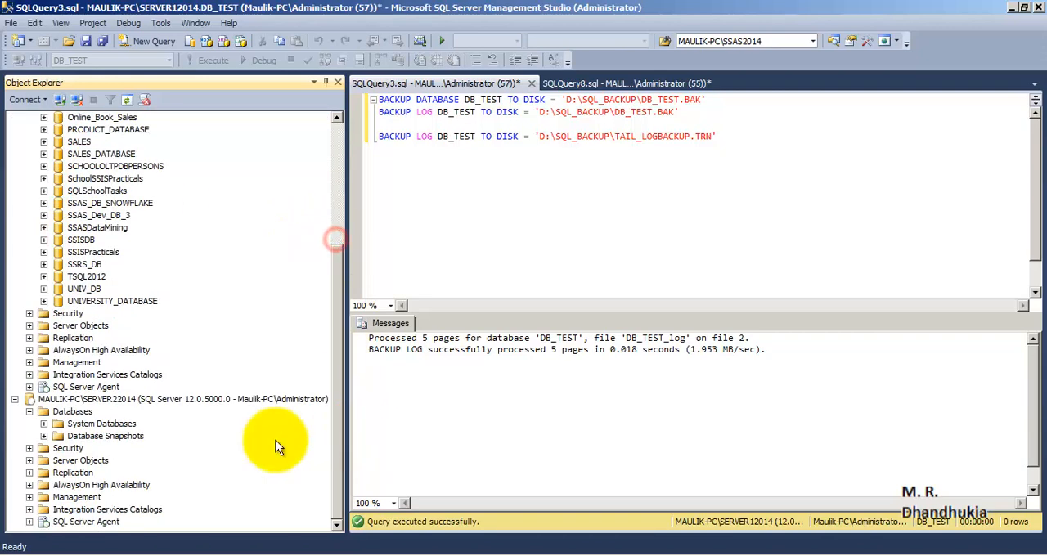
pyautogui.click(69, 399)
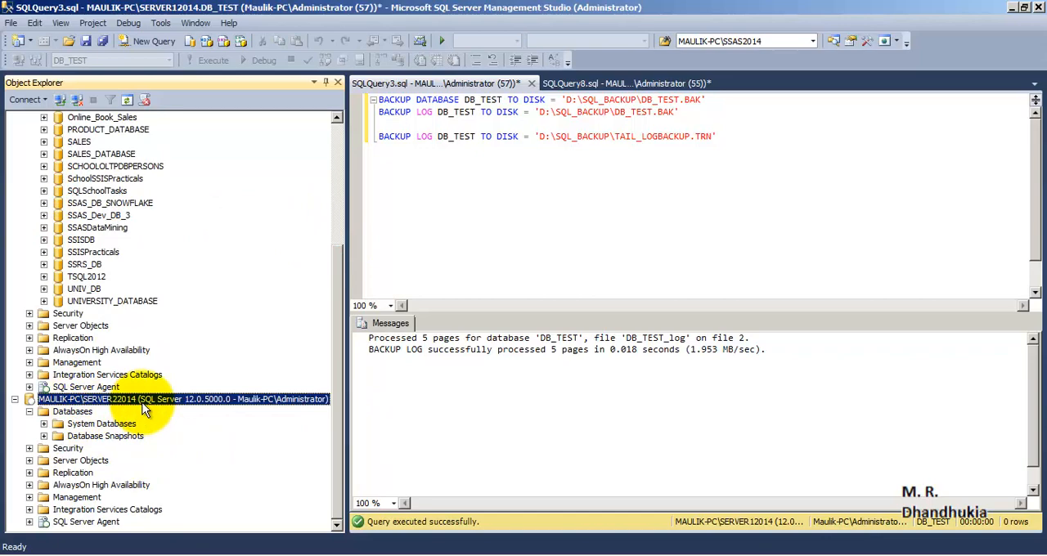
pyautogui.moveTo(335, 273); pyautogui.dragTo(329, 134)
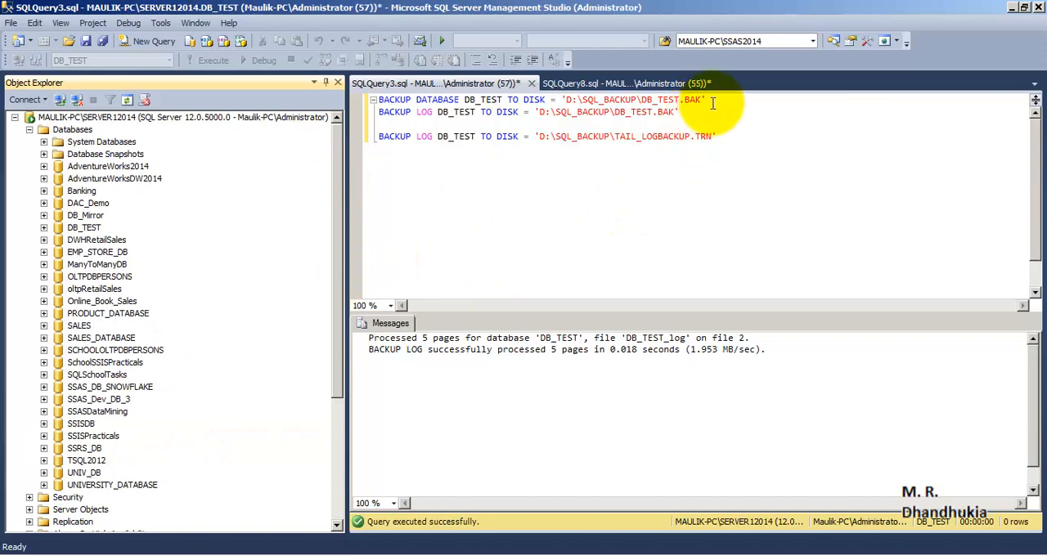
# - Run only the full backup statement of DB_TEST to D:\SQL_BACKUP\DB_TEST.BAK in the context of the master database
pyautogui.moveTo(708, 100); pyautogui.dragTo(378, 100)
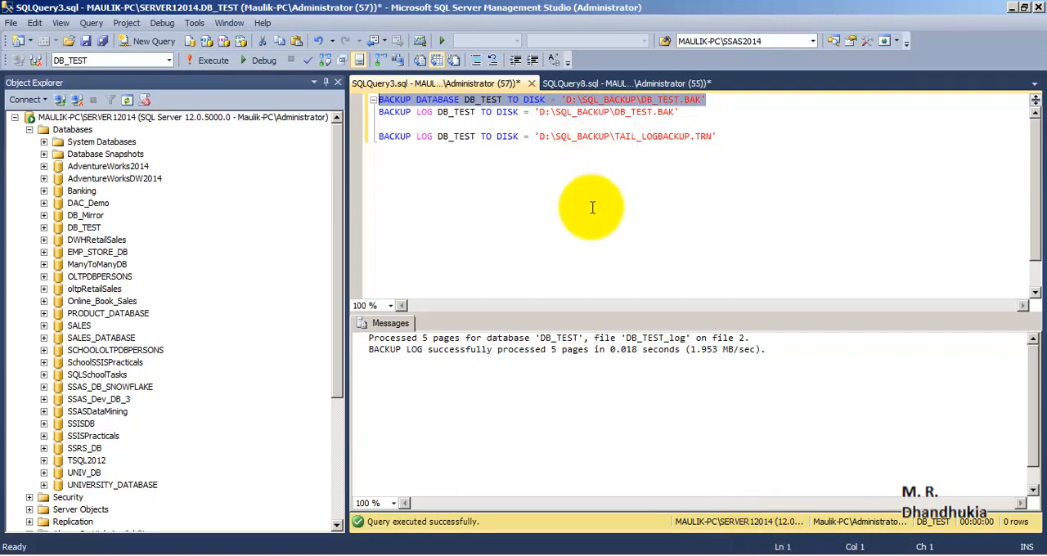
pyautogui.click(169, 60)
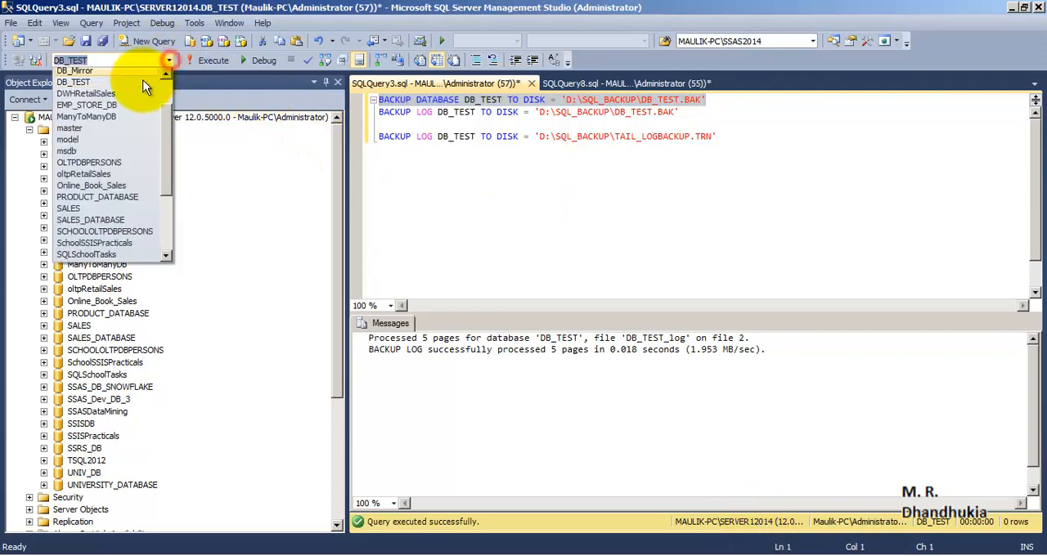
pyautogui.click(105, 128)
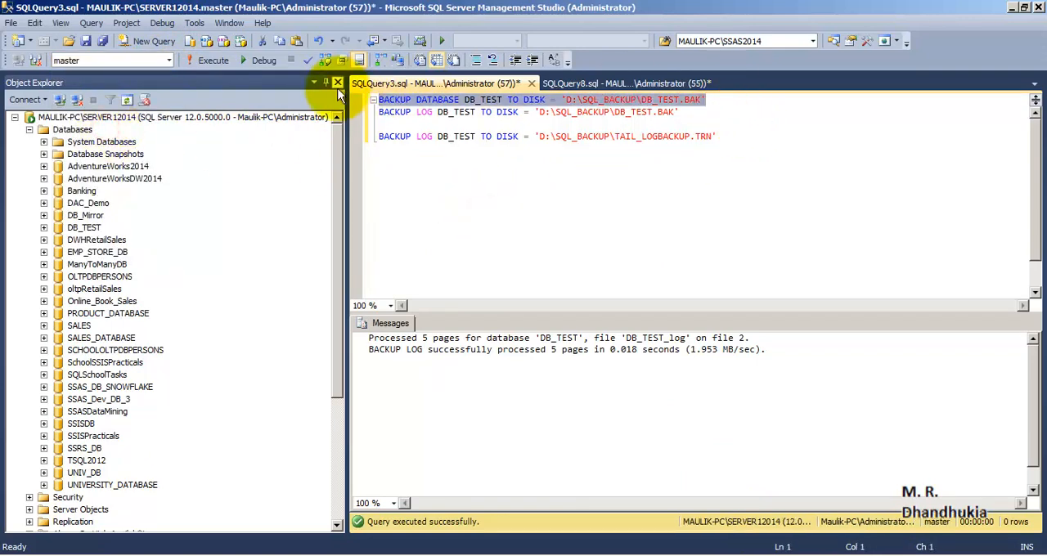
pyautogui.press('F5')
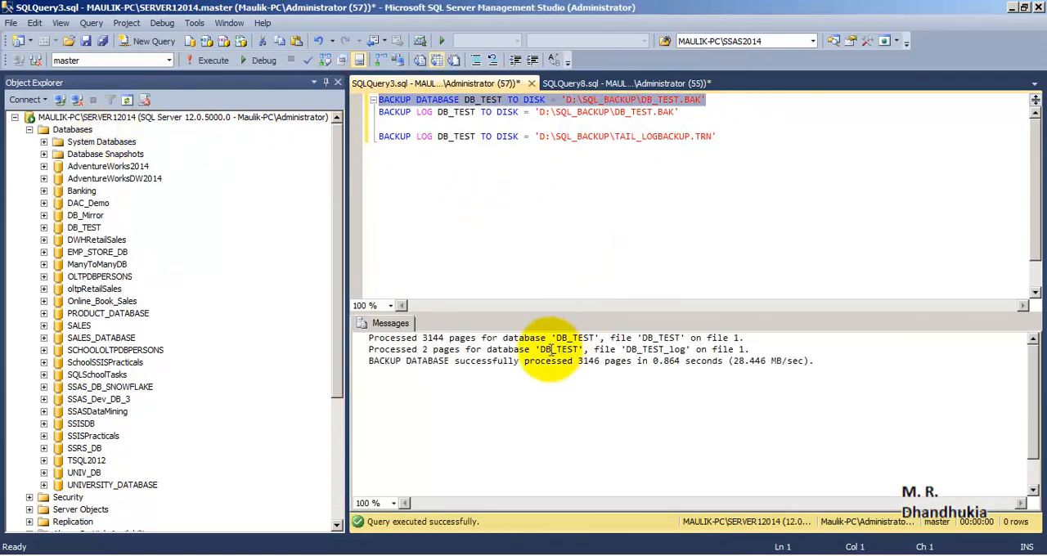
pyautogui.click(517, 361)
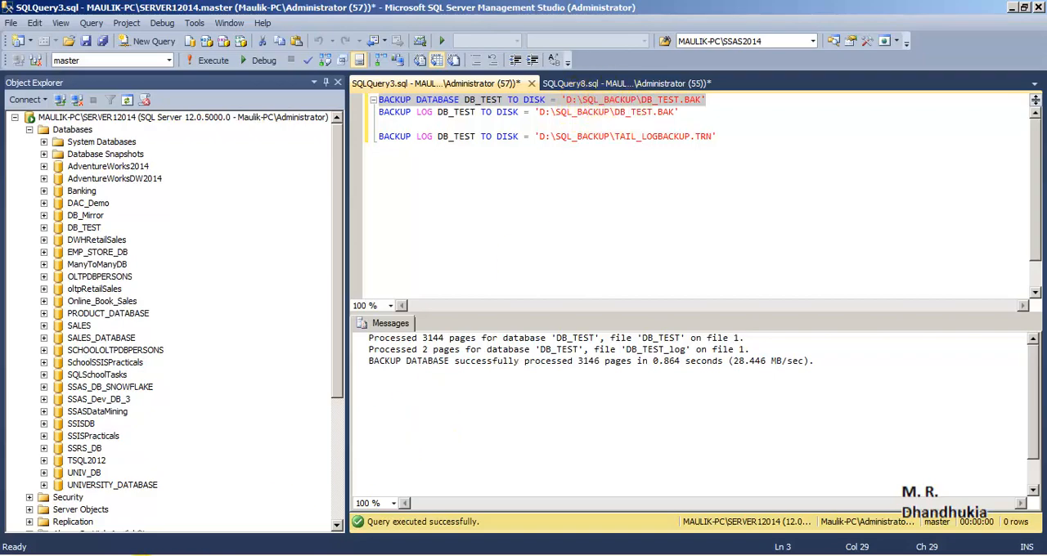
# - Look for the DB_TEST.BAK file in the D:\SQL_BACKUP folder in Windows Explorer, then close that window
pyautogui.rightClick(92, 553)
pyautogui.click(90, 519)
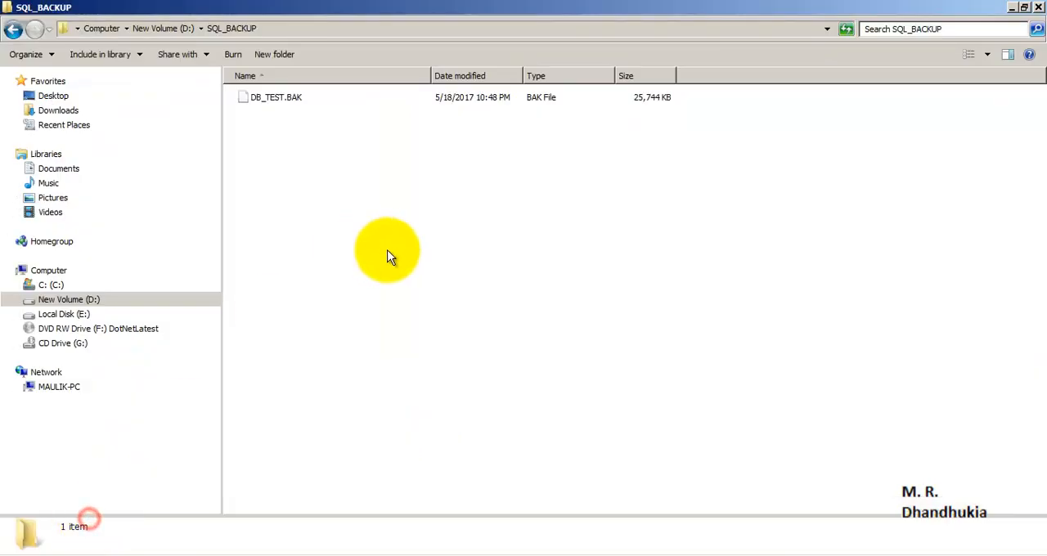
pyautogui.click(261, 96)
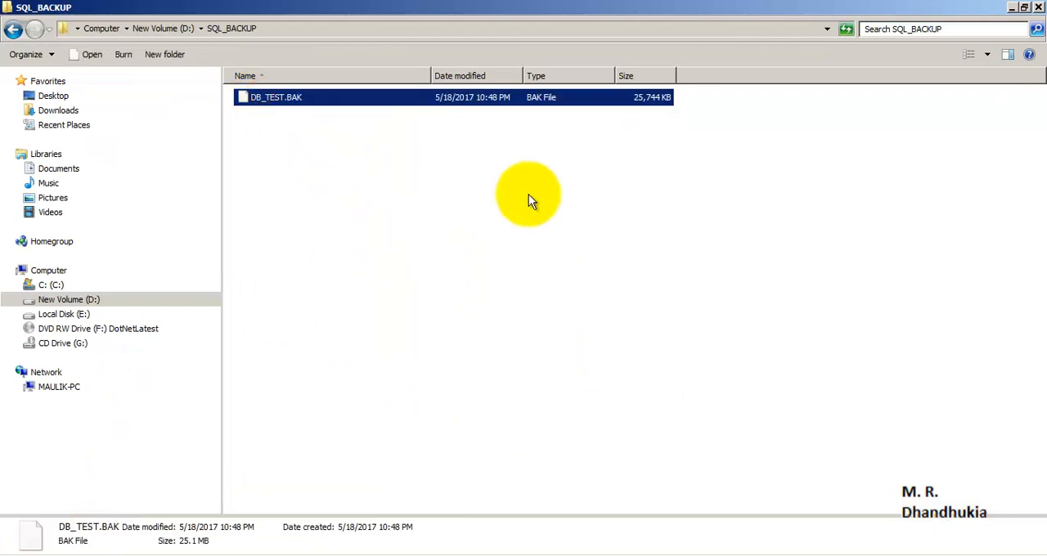
pyautogui.hotkey('alt', 'F4')
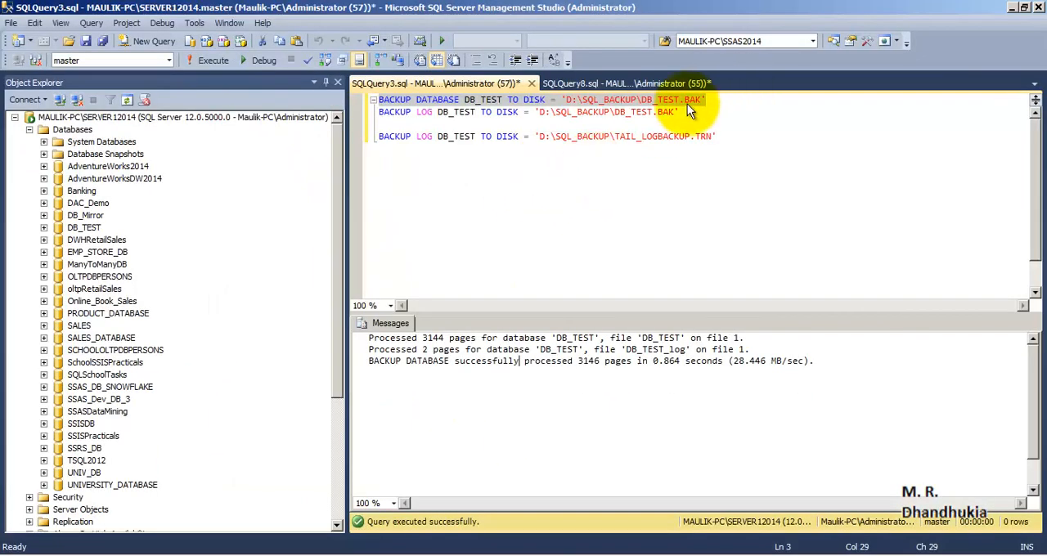
# - Run only the log backup statement of DB_TEST to D:\SQL_BACKUP\DB_TEST.BAK and collapse the Databases folder of SERVER12014
pyautogui.moveTo(679, 112); pyautogui.dragTo(331, 118)
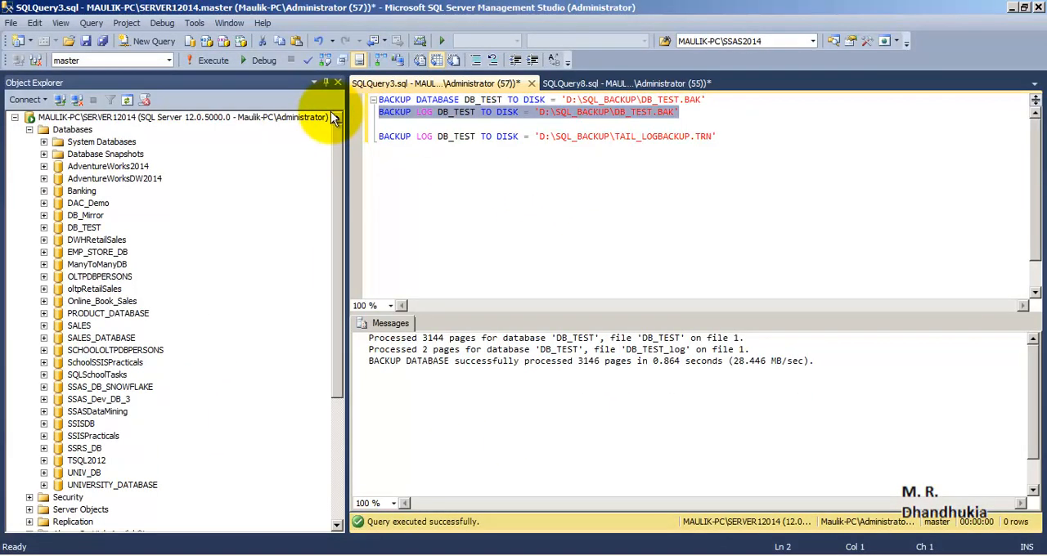
pyautogui.press('F5')
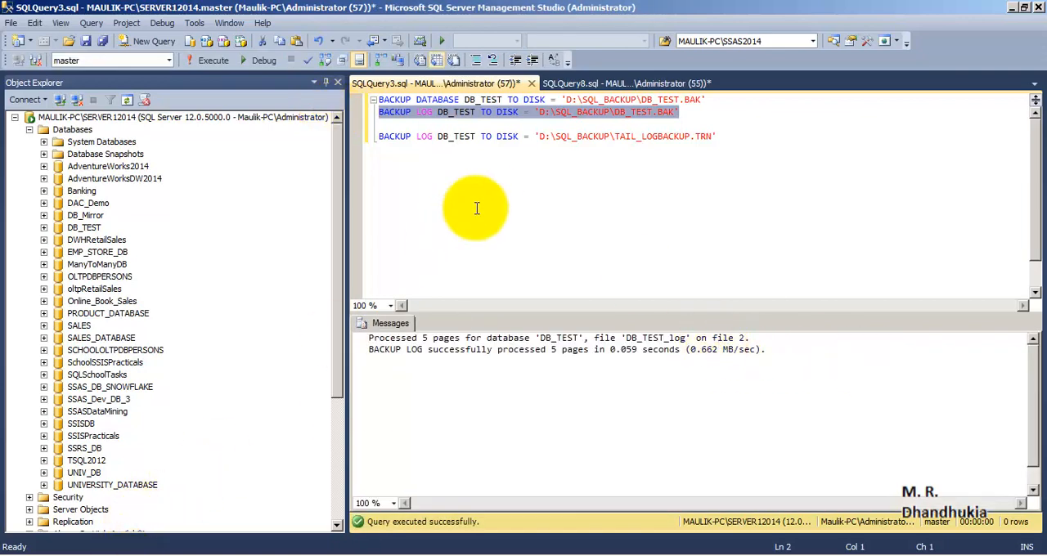
pyautogui.click(670, 124)
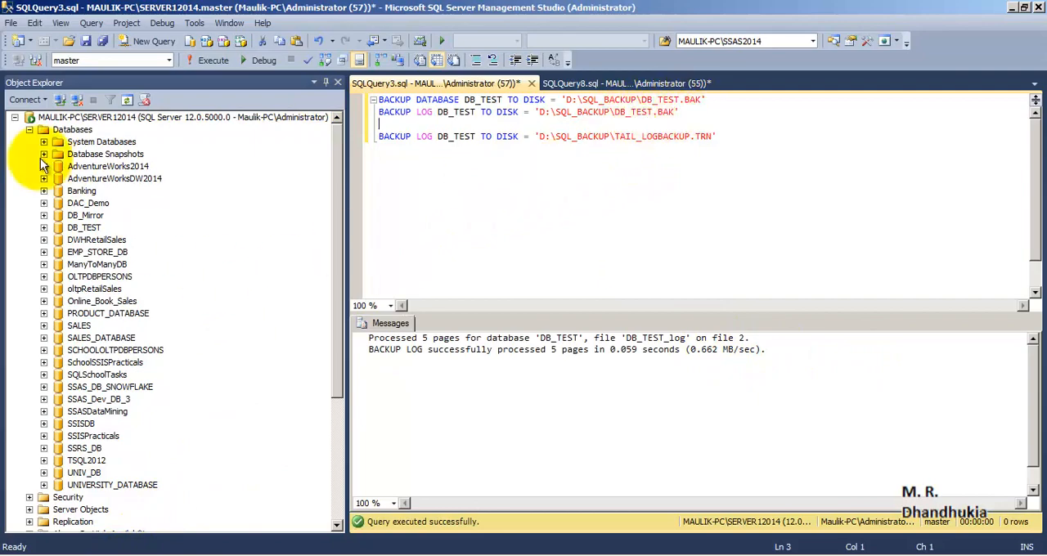
pyautogui.doubleClick(39, 131)
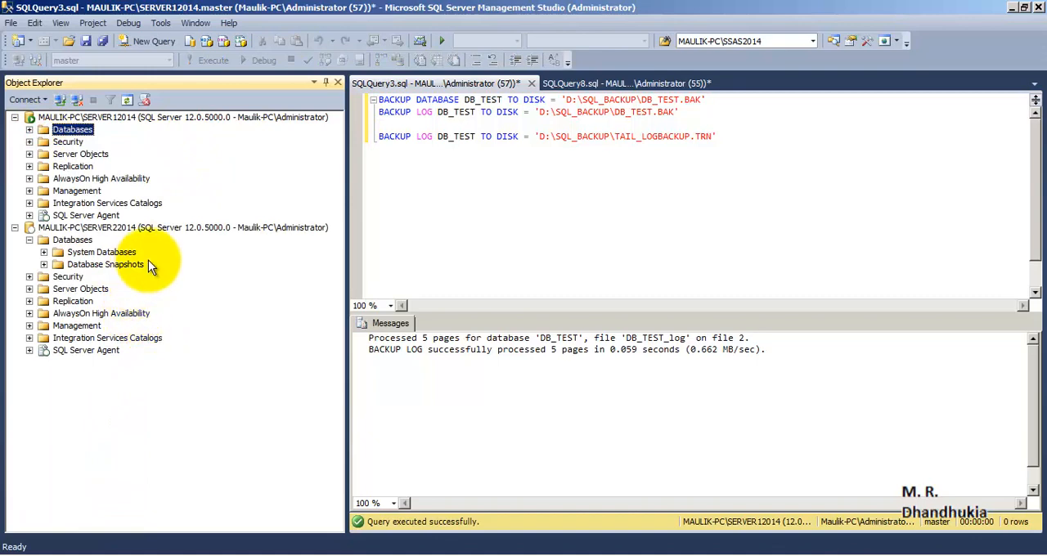
# - Start a database restore on the SERVER22014 instance and choose a device as the backup source
pyautogui.click(176, 228)
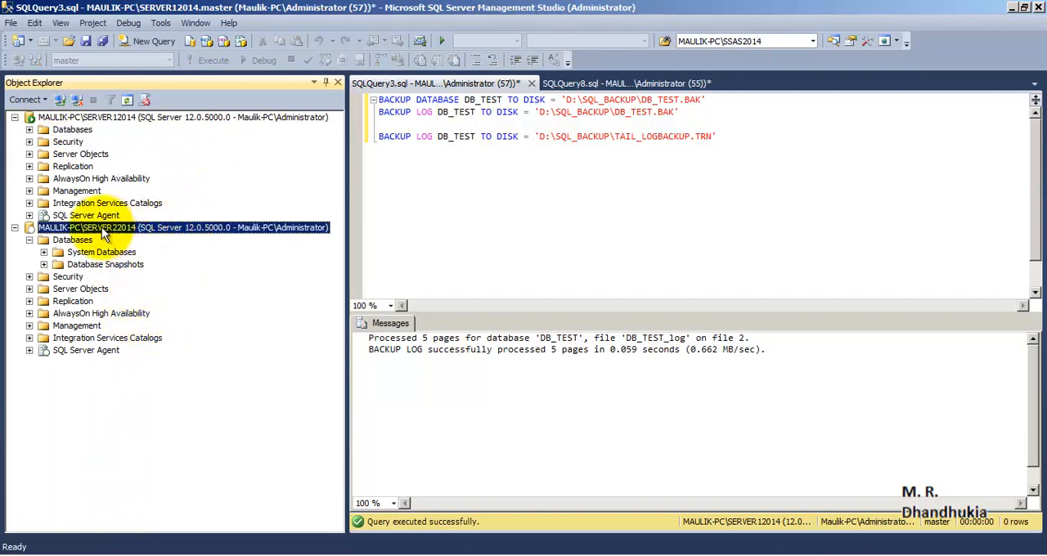
pyautogui.click(73, 240)
pyautogui.rightClick(74, 241)
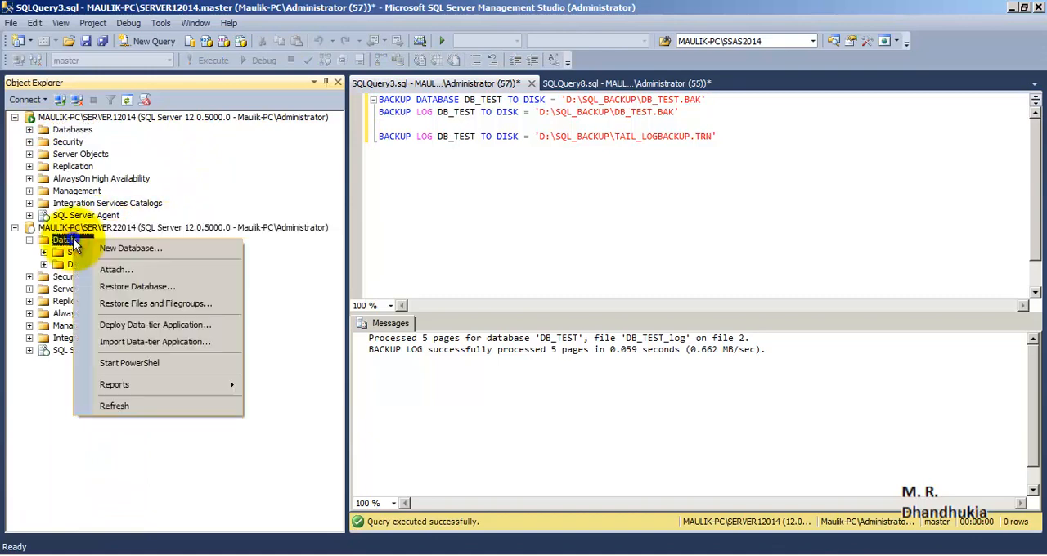
pyautogui.click(204, 286)
pyautogui.click(391, 117)
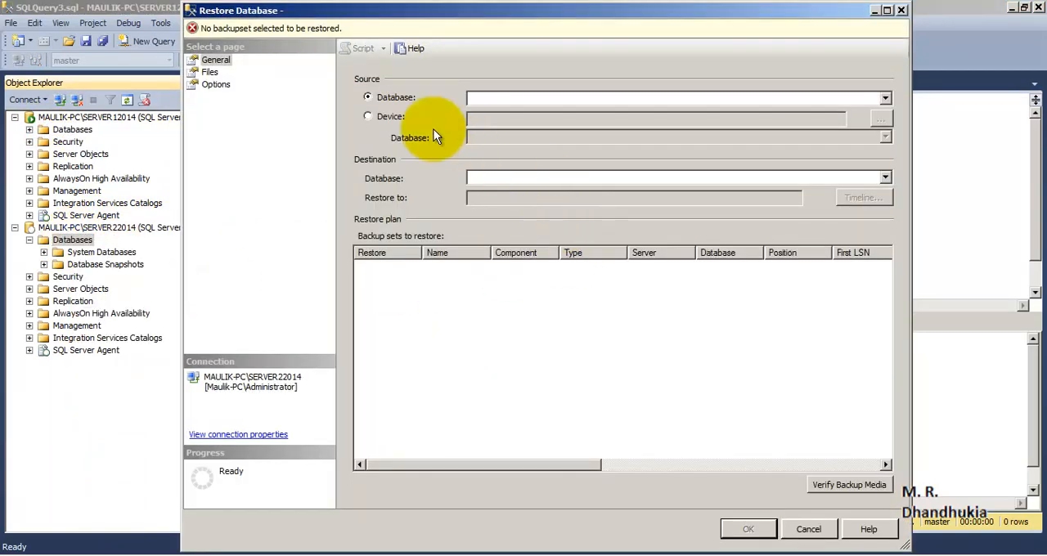
# - Add the file D:\SQL_BACKUP\DB_TEST.BAK as the backup media for the restore
pyautogui.click(881, 119)
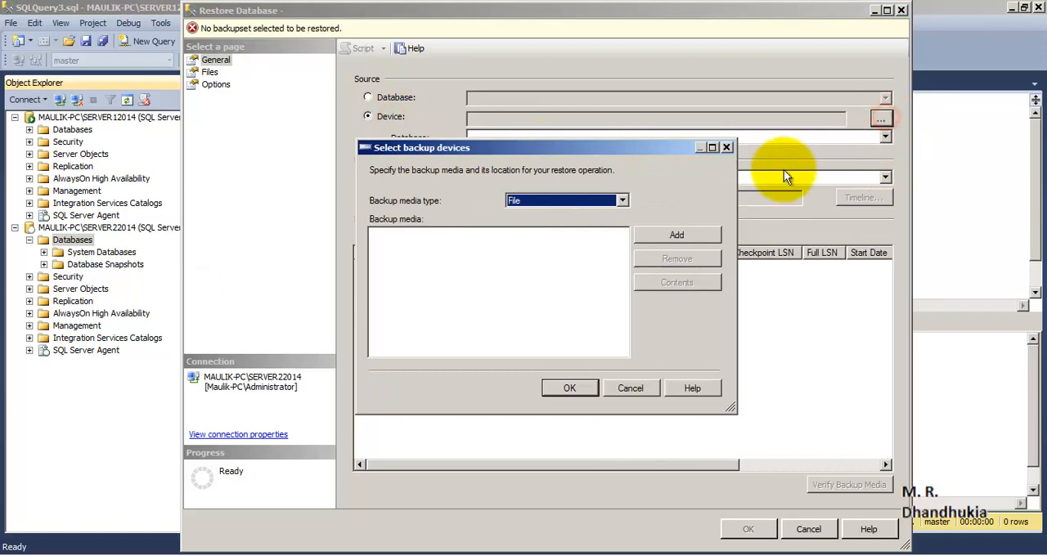
pyautogui.click(694, 238)
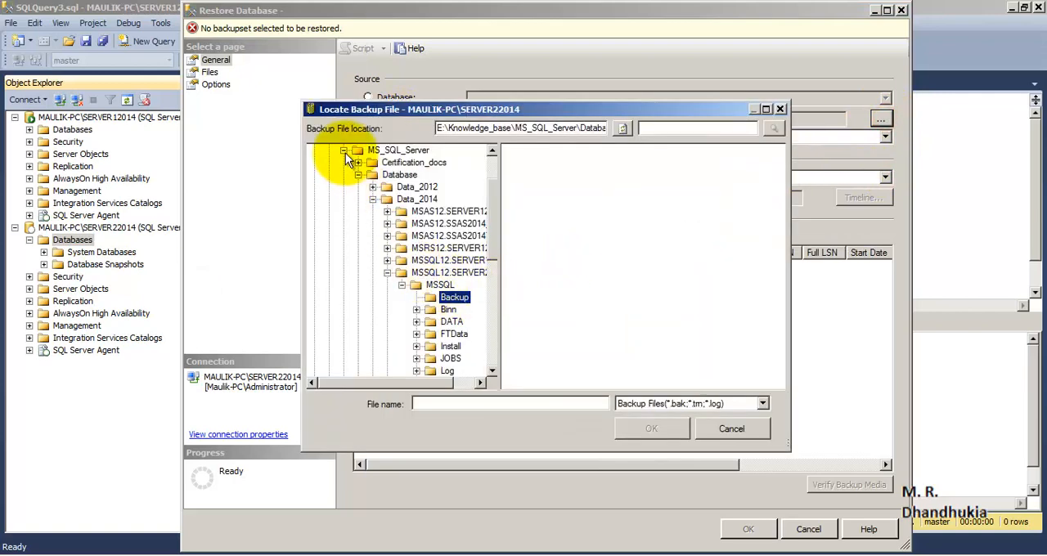
pyautogui.doubleClick(343, 152)
pyautogui.click(315, 174)
pyautogui.click(342, 162)
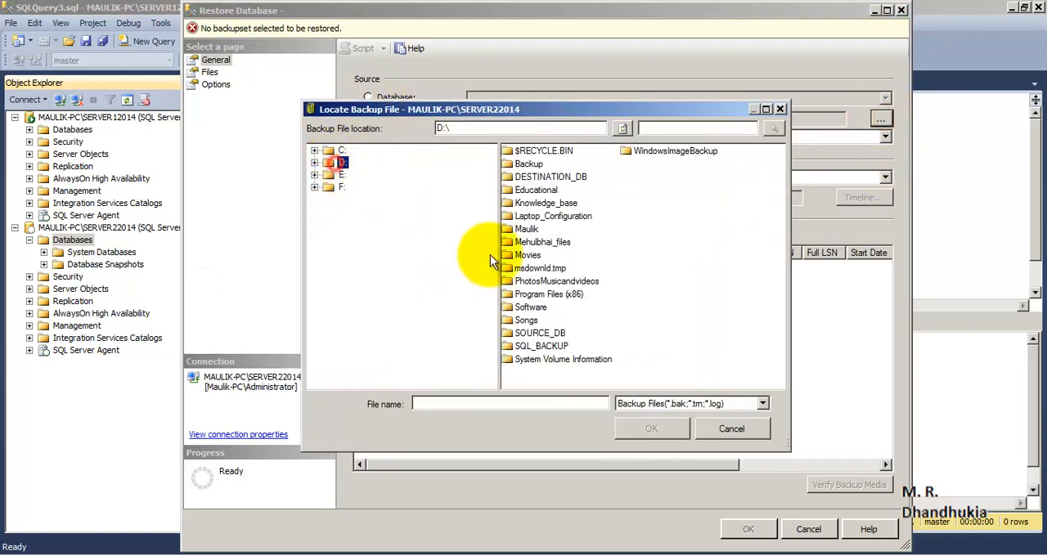
pyautogui.doubleClick(552, 346)
pyautogui.click(539, 151)
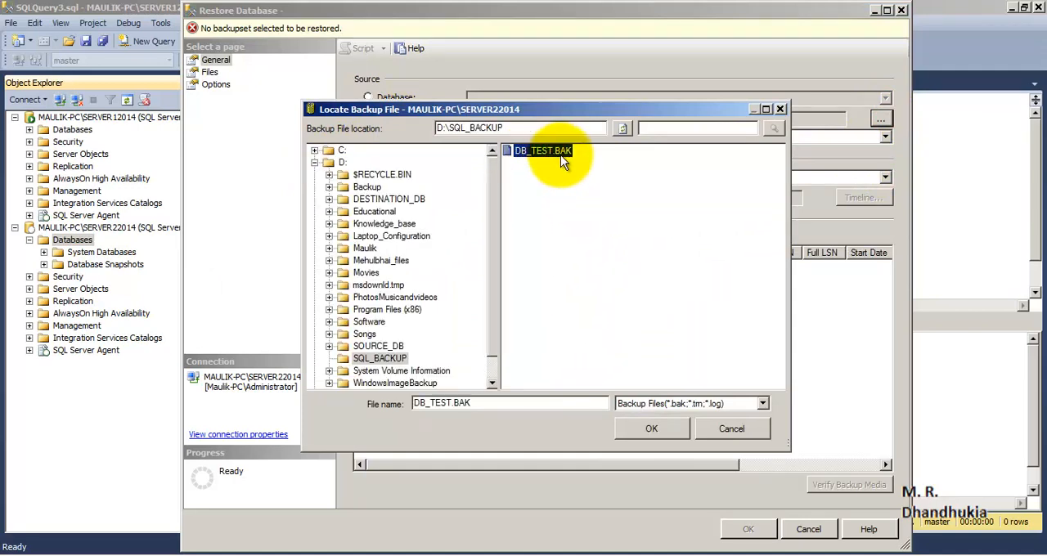
pyautogui.click(651, 430)
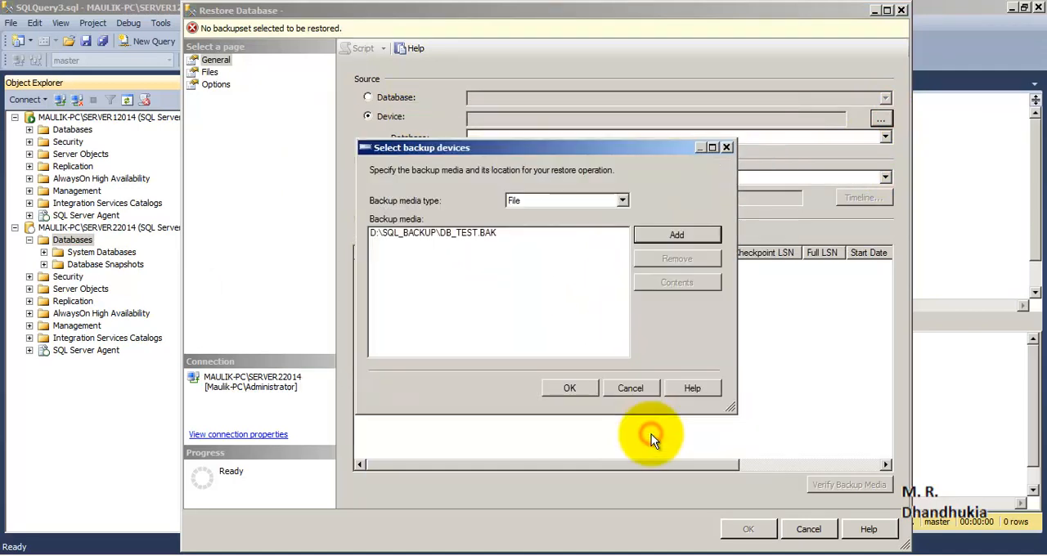
pyautogui.click(582, 392)
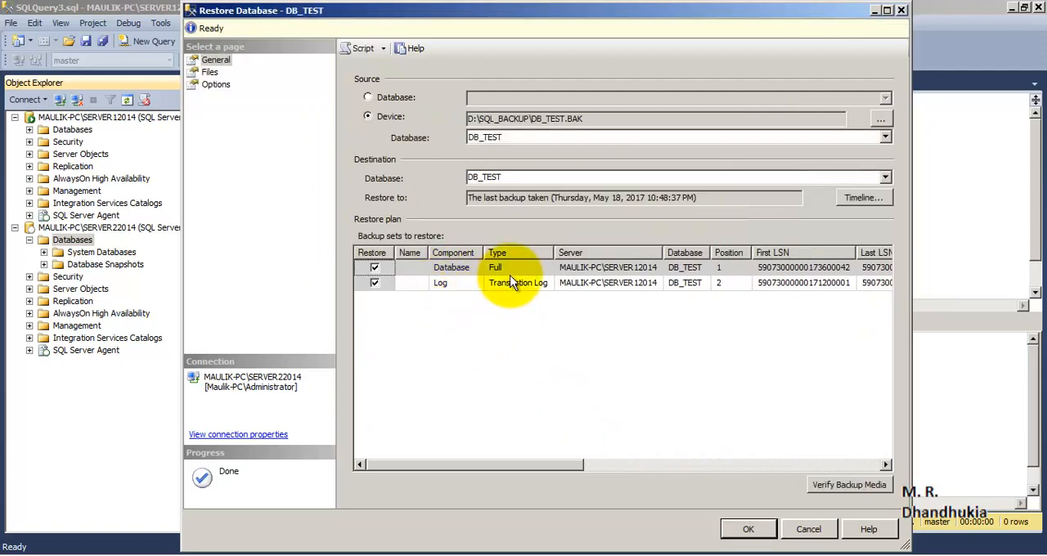
# - Review the full and log backup sets in the restore plan and examine the restore path of the DB_TEST data file
pyautogui.moveTo(556, 256); pyautogui.dragTo(595, 256)
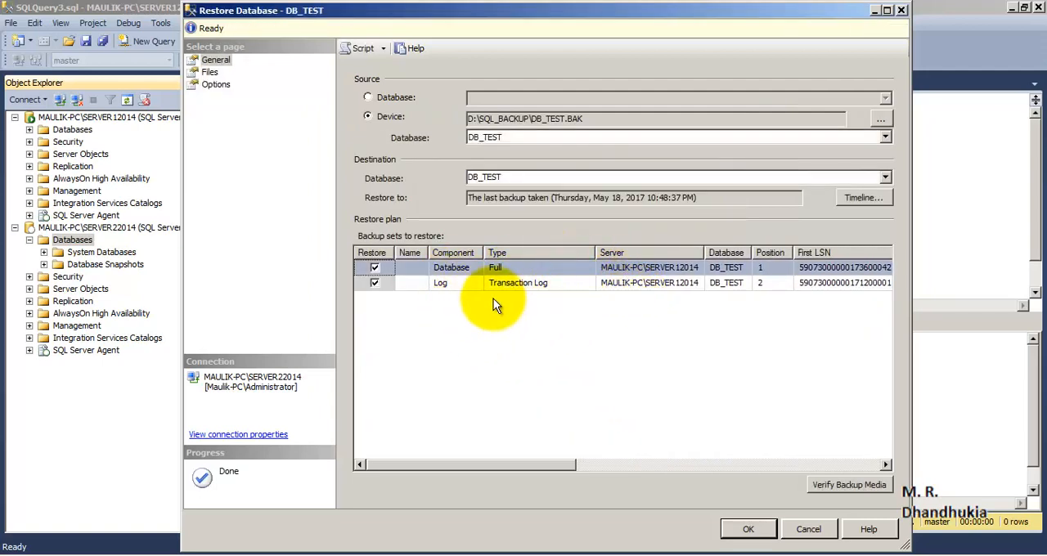
pyautogui.click(465, 283)
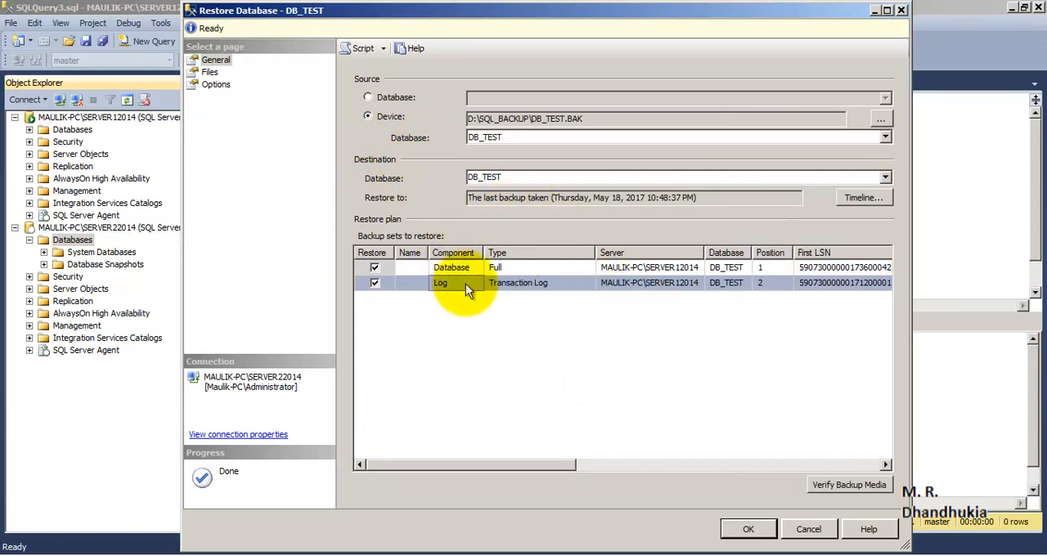
pyautogui.click(210, 72)
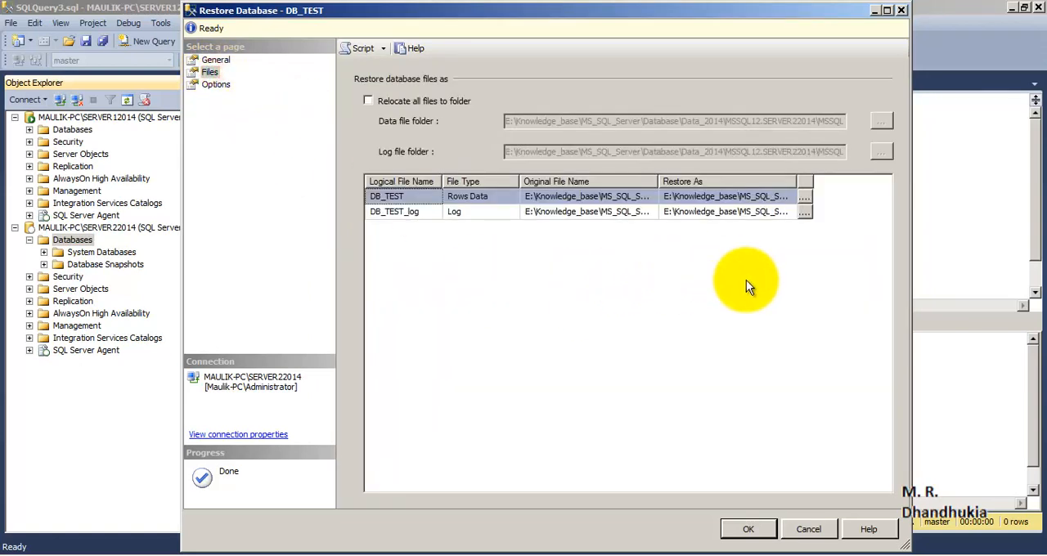
pyautogui.moveTo(797, 182); pyautogui.dragTo(868, 181)
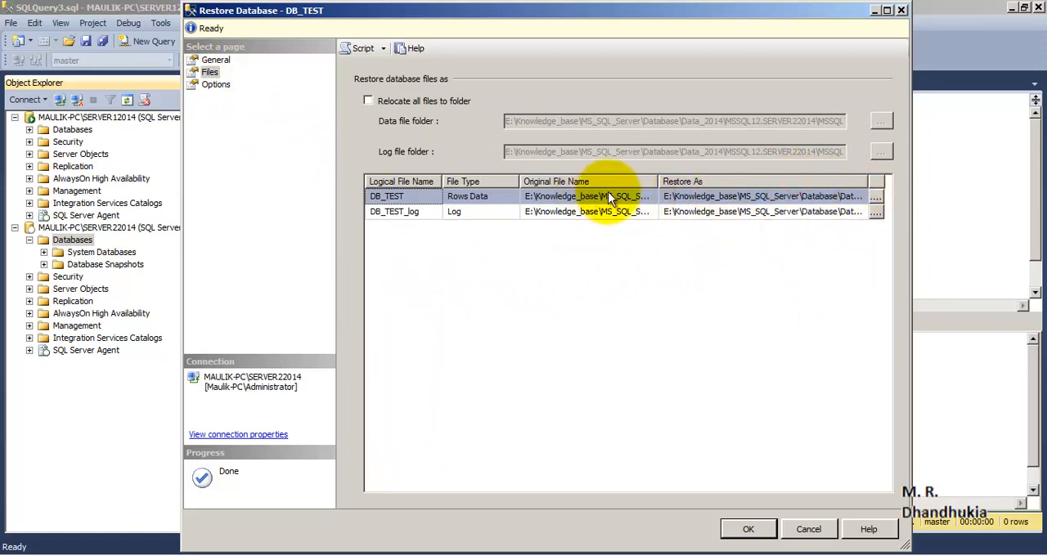
pyautogui.click(708, 197)
pyautogui.moveTo(798, 197); pyautogui.dragTo(862, 199)
pyautogui.press('Right')
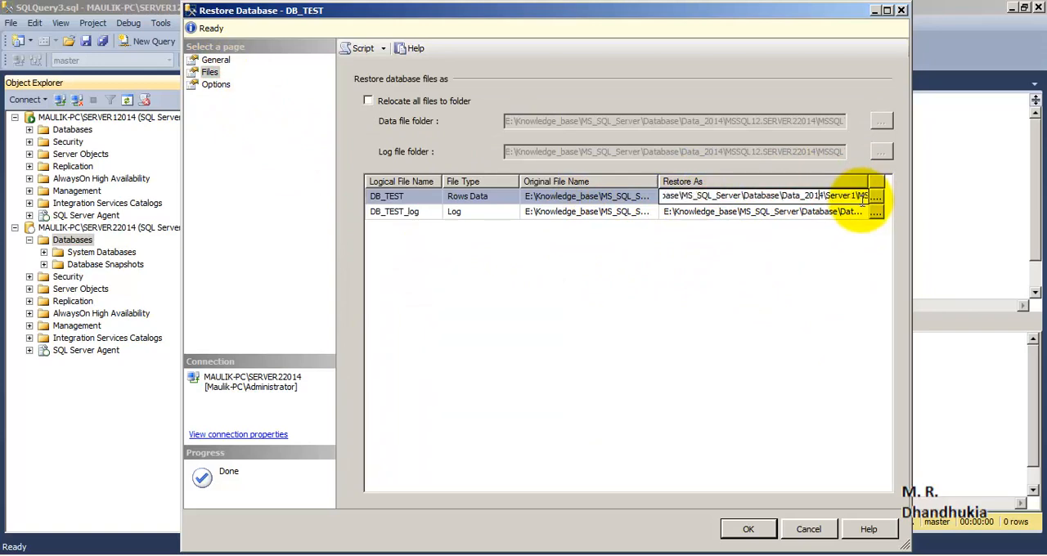
pyautogui.press('Right')
pyautogui.press('Right')
pyautogui.press('Right')
pyautogui.press('Right')
pyautogui.press('Right')
pyautogui.press('Right')
pyautogui.press('Right')
pyautogui.press('Right')
pyautogui.press('Right')
pyautogui.press('Right')
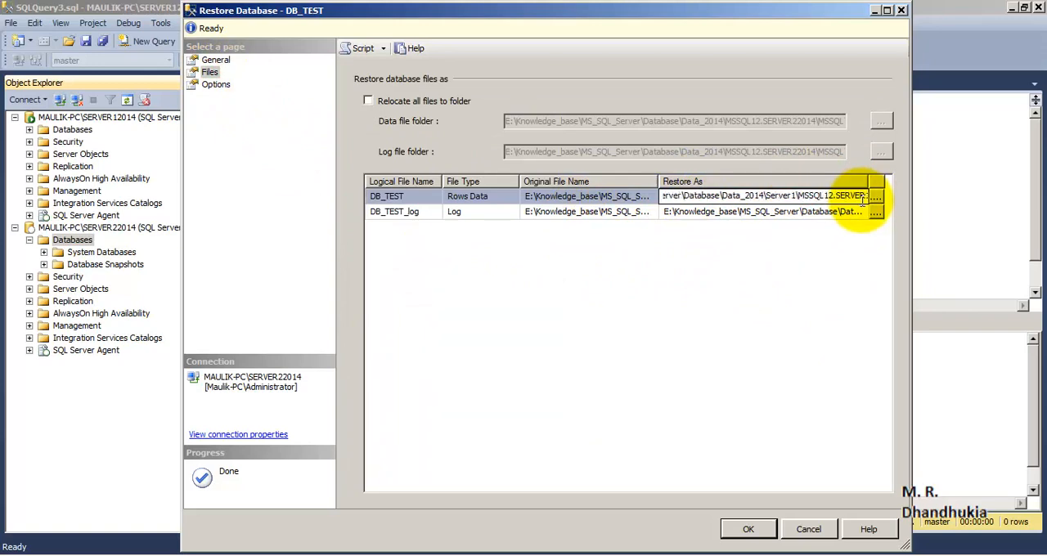
pyautogui.press('Right')
pyautogui.press('Right')
pyautogui.press('Right')
pyautogui.press('Right')
pyautogui.press('Right')
pyautogui.press('Right')
pyautogui.press('Right')
pyautogui.press('Right')
pyautogui.press('Right')
pyautogui.press('Right')
pyautogui.press('Right')
pyautogui.press('Right')
pyautogui.press('Right')
pyautogui.press('Right')
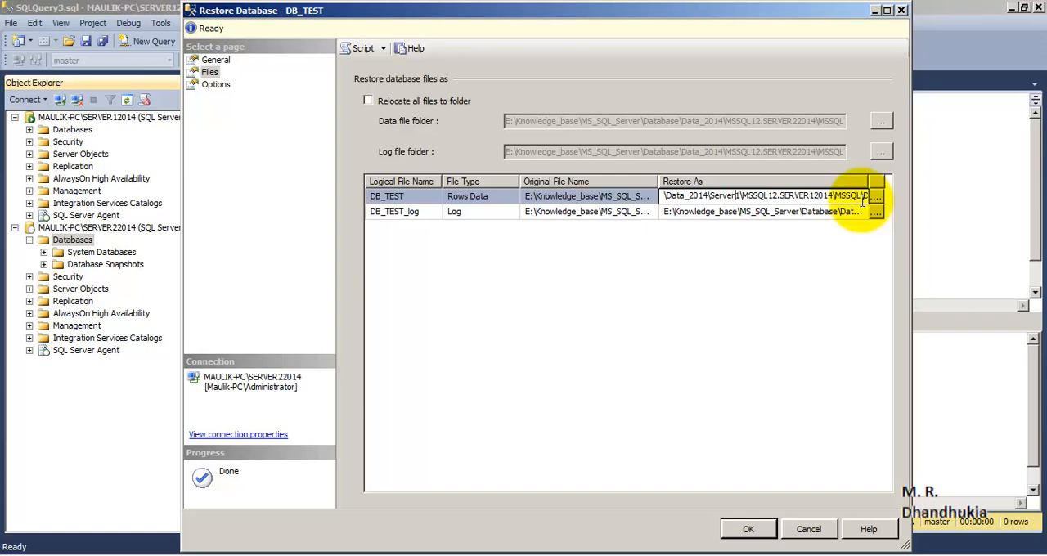
# - Relocate all files, setting both data and log folders to E:\Knowledge_base\MS_SQL_Server\Database\Data_2014\MSSQL12.SERVER22014\MSSQL\DATA
pyautogui.click(368, 100)
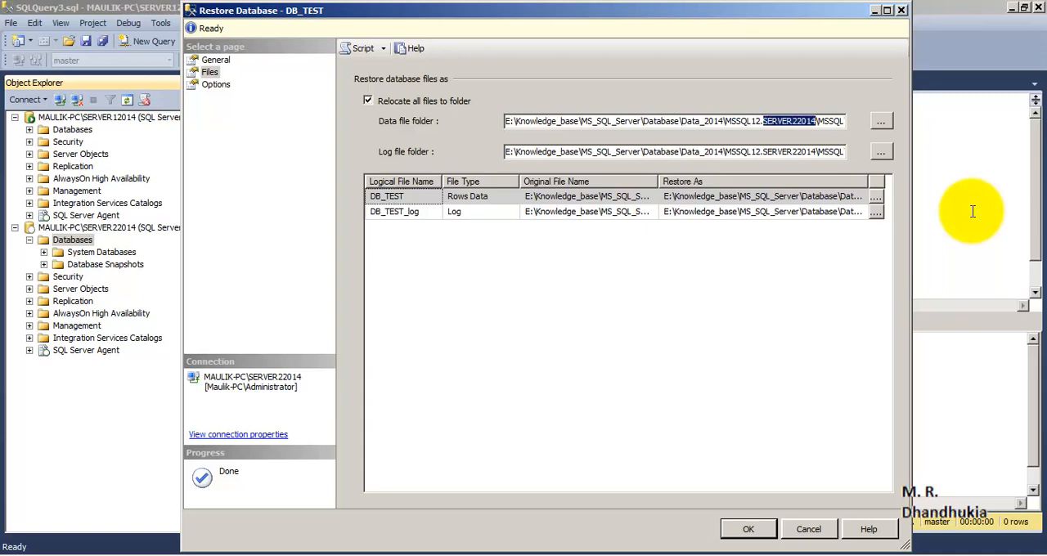
pyautogui.click(818, 121)
pyautogui.press('End')
pyautogui.write('\\DATA')
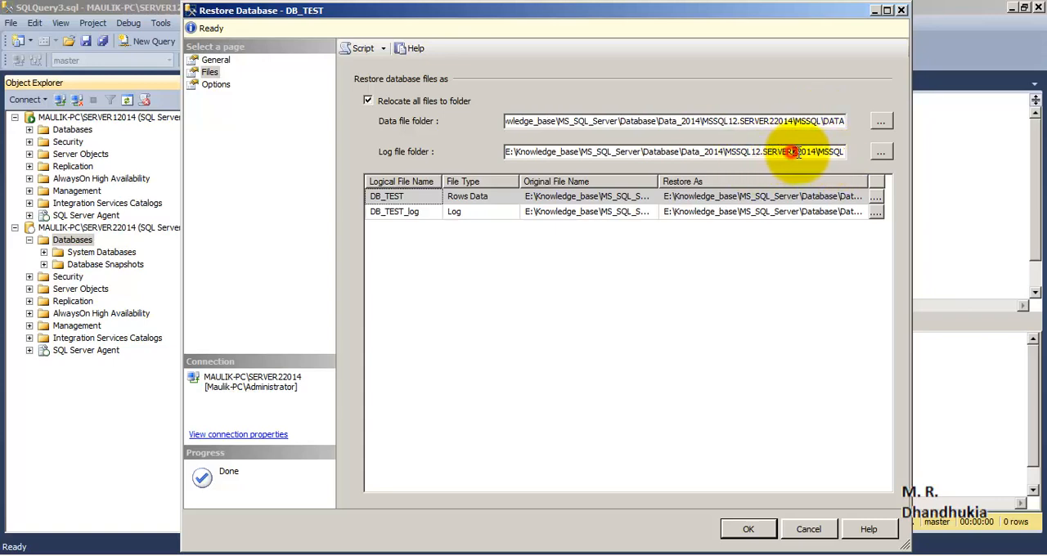
pyautogui.moveTo(807, 151)
pyautogui.mouseDown()
pyautogui.moveTo(791, 152)
pyautogui.moveTo(817, 153)
pyautogui.mouseUp()
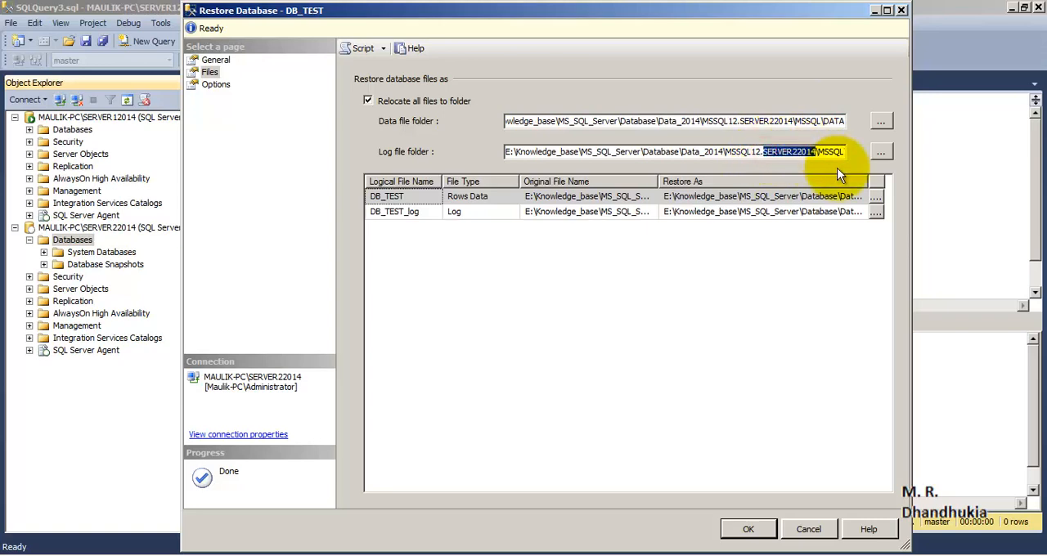
pyautogui.click(836, 151)
pyautogui.press('End')
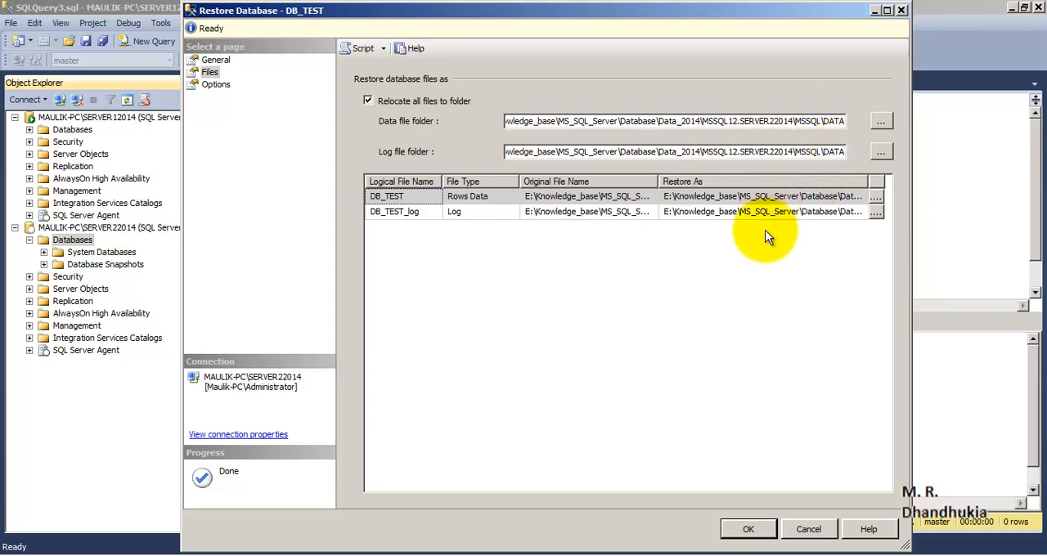
# - Check that the restore paths of the DB_TEST data and log files point to the SERVER22014 data folder
pyautogui.click(755, 269)
pyautogui.click(743, 196)
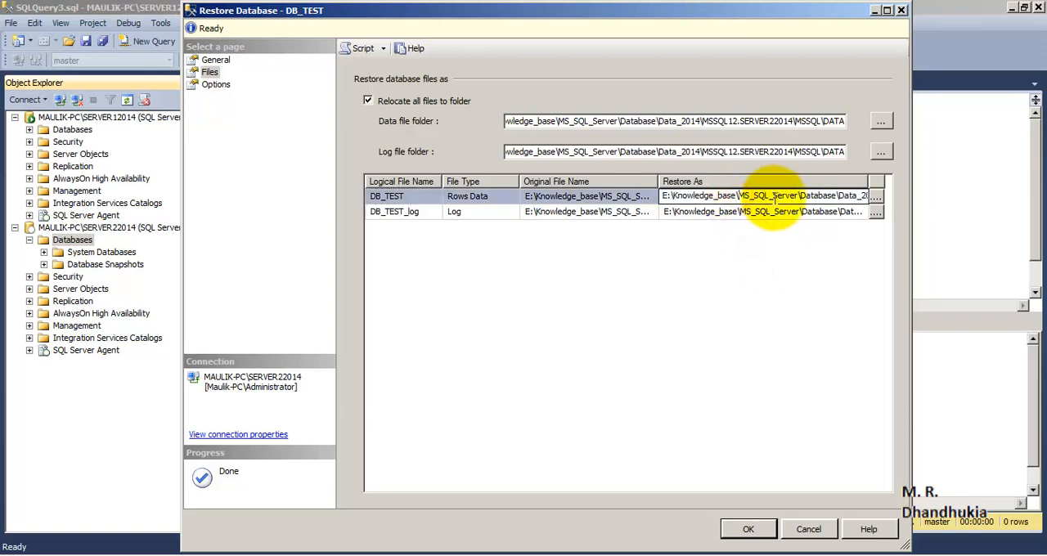
pyautogui.press('Right')
pyautogui.press('Right')
pyautogui.press('Right')
pyautogui.press('Right')
pyautogui.press('Right')
pyautogui.press('Right')
pyautogui.press('Right')
pyautogui.press('Right')
pyautogui.press('Right')
pyautogui.press('Right')
pyautogui.press('Right')
pyautogui.press('Right')
pyautogui.press('Right')
pyautogui.press('Right')
pyautogui.press('Right')
pyautogui.press('Right')
pyautogui.press('Right')
pyautogui.press('Right')
pyautogui.press('Right')
pyautogui.press('Right')
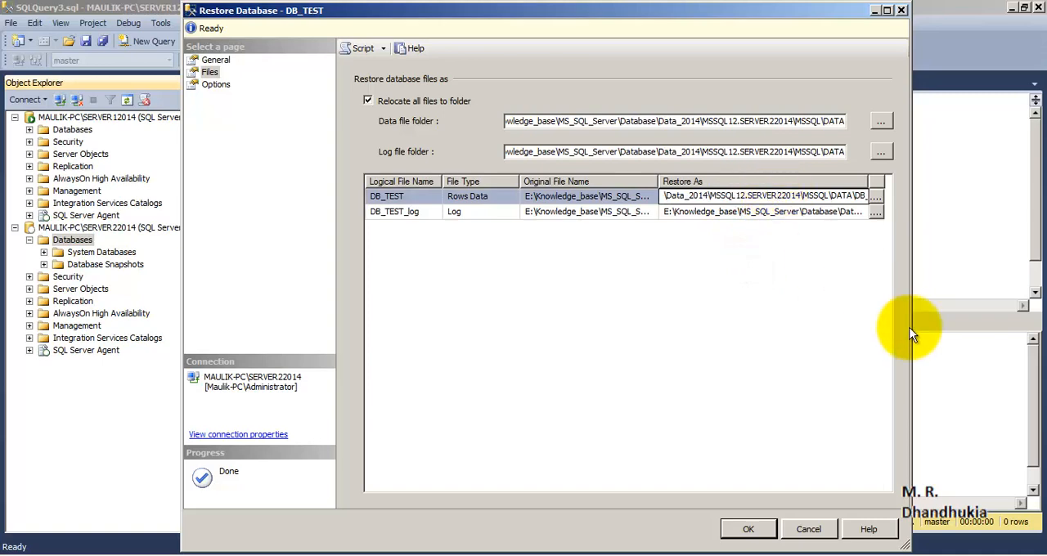
pyautogui.click(783, 215)
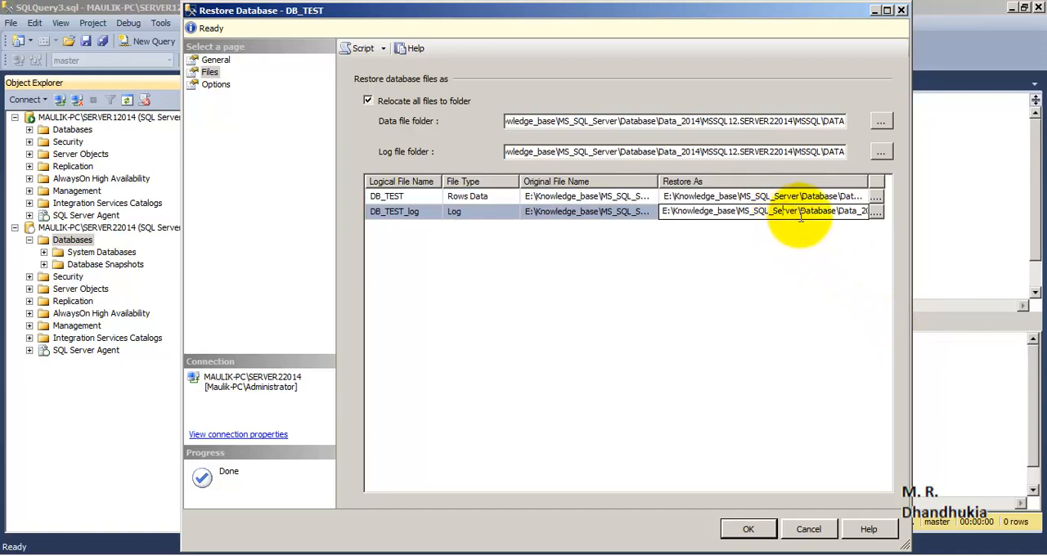
pyautogui.press('Right')
pyautogui.press('Right')
pyautogui.press('Right')
pyautogui.press('Right')
pyautogui.press('Right')
pyautogui.press('Right')
pyautogui.press('Right')
pyautogui.press('Right')
pyautogui.press('Right')
pyautogui.press('Right')
pyautogui.press('Right')
pyautogui.press('Right')
pyautogui.press('Right')
pyautogui.press('Right')
pyautogui.press('Right')
pyautogui.press('Right')
pyautogui.press('Right')
pyautogui.press('Right')
pyautogui.press('Right')
pyautogui.press('Right')
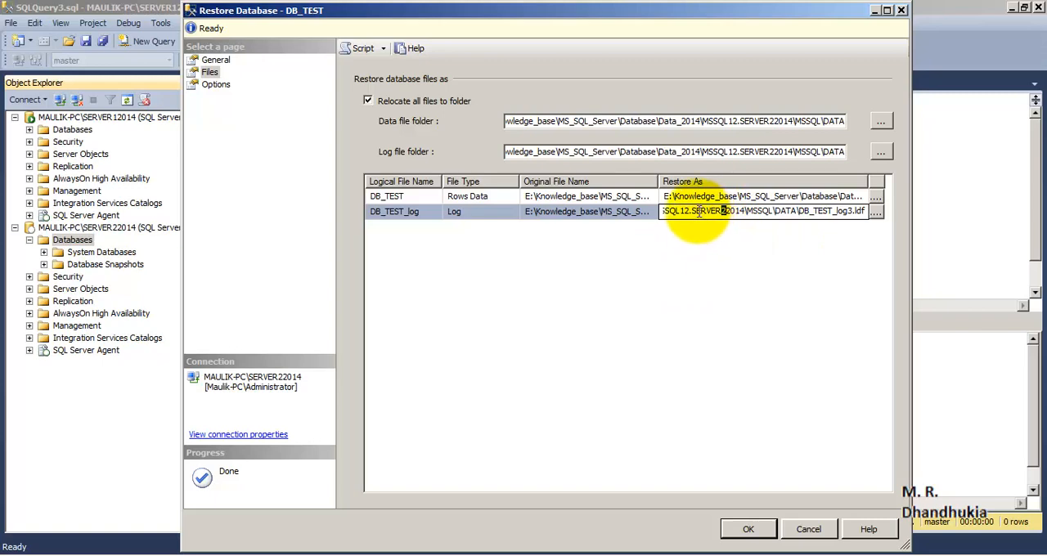
pyautogui.moveTo(692, 211); pyautogui.dragTo(746, 217)
pyautogui.click(765, 257)
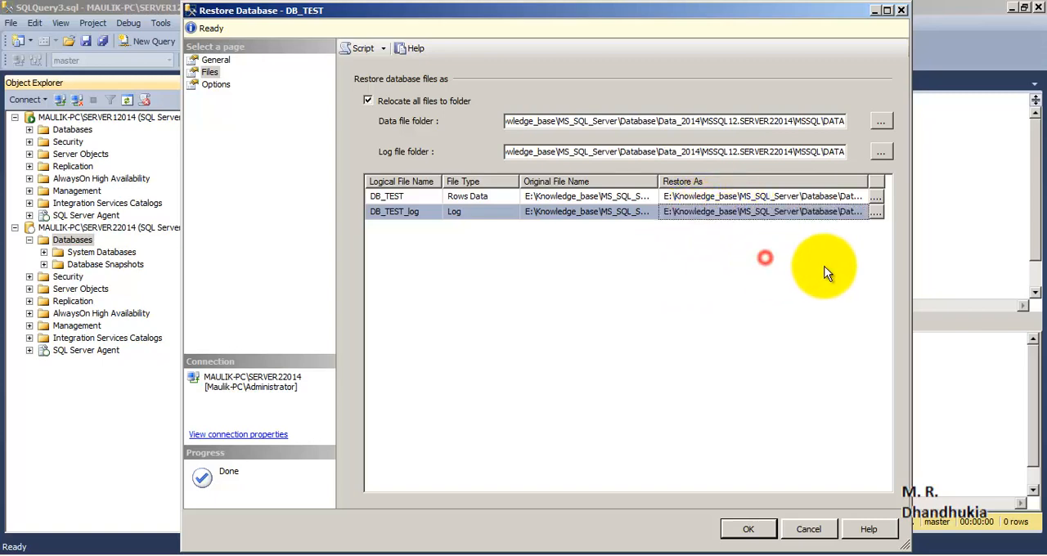
pyautogui.click(816, 212)
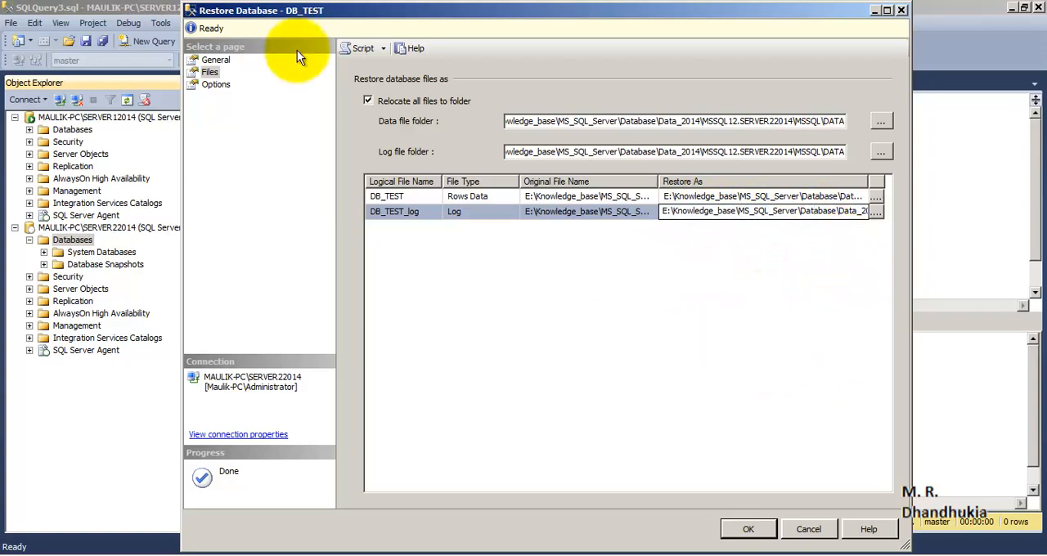
# - Set the recovery state of the restore to RESTORE WITH STANDBY
pyautogui.click(219, 85)
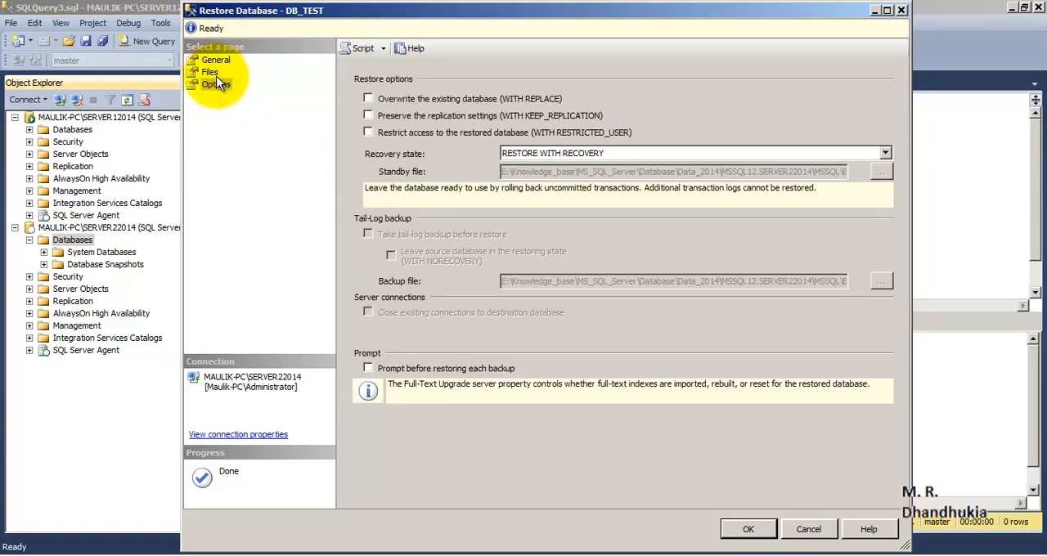
pyautogui.click(210, 72)
pyautogui.click(216, 84)
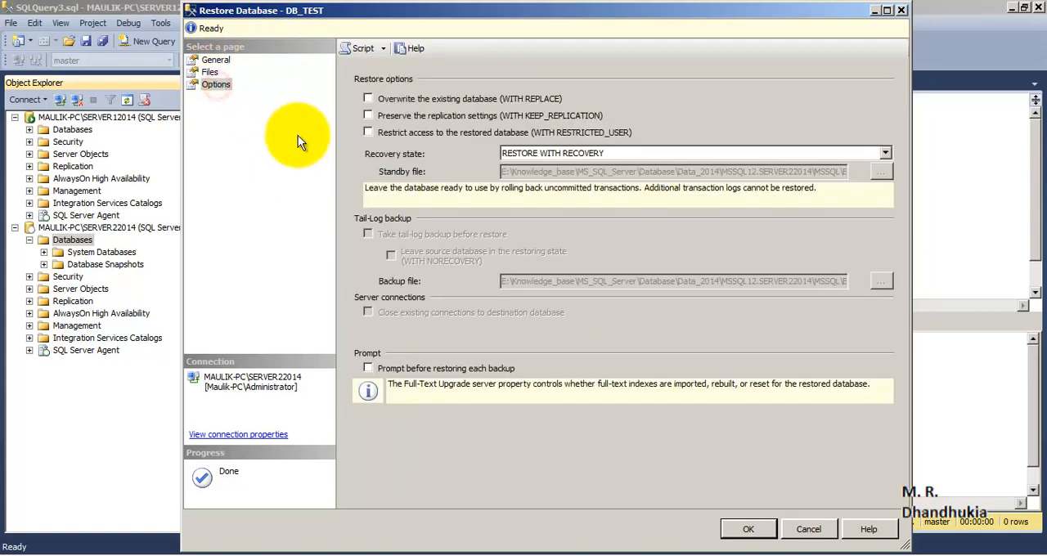
pyautogui.click(884, 154)
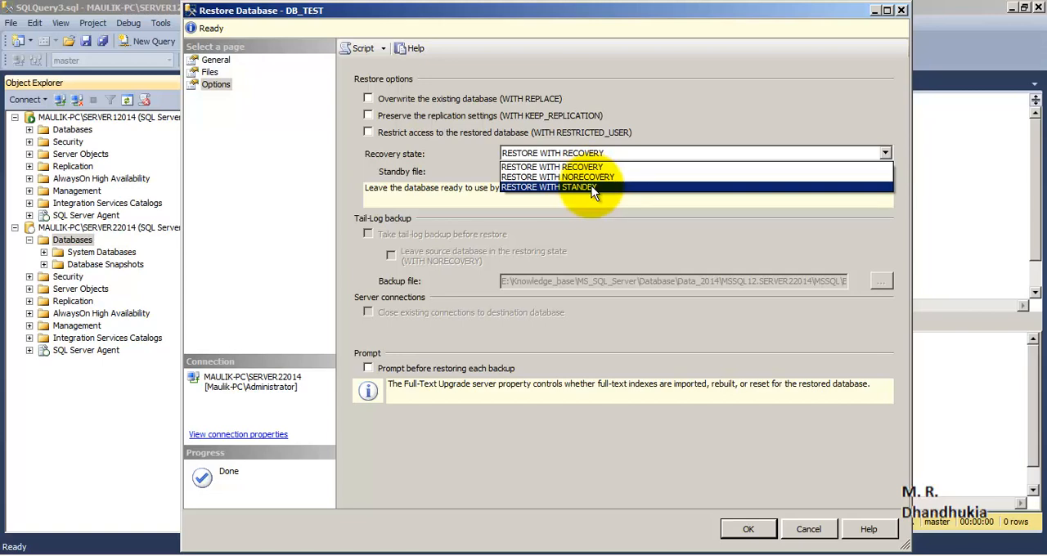
pyautogui.click(591, 185)
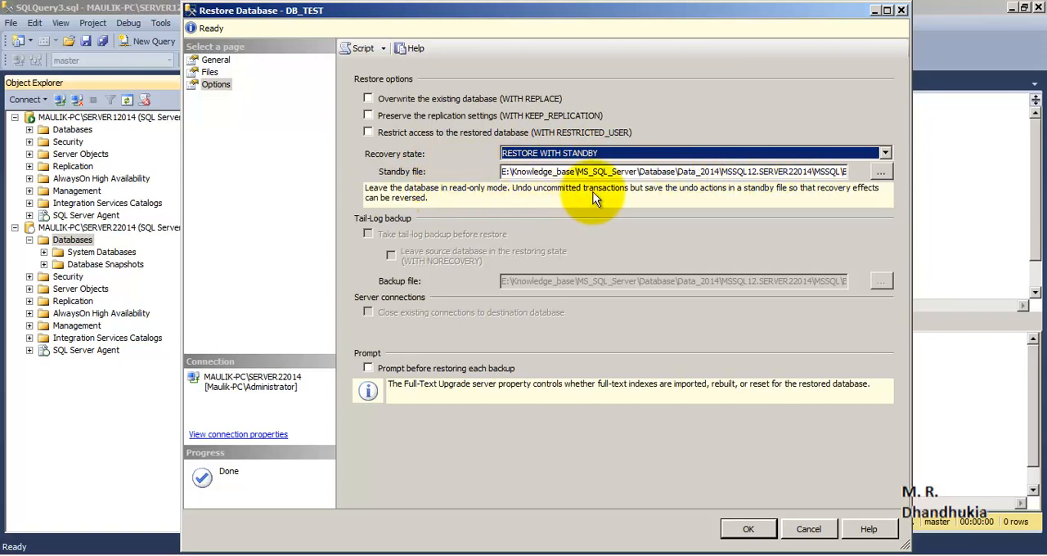
# - Check the standby file path and run the restore of DB_TEST on SERVER22014, dismissing the completion message
pyautogui.click(668, 172)
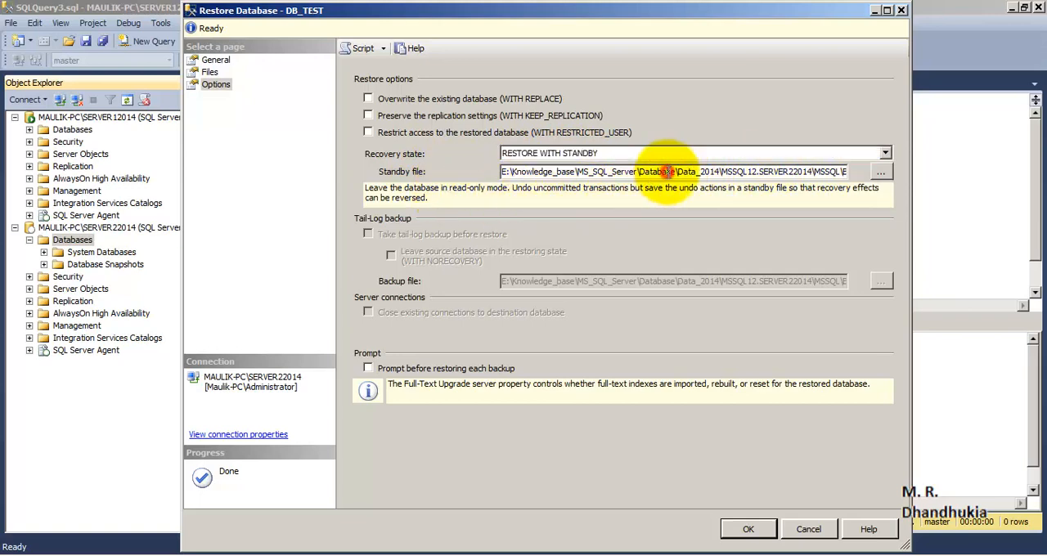
pyautogui.moveTo(774, 171); pyautogui.dragTo(900, 173)
pyautogui.click(765, 174)
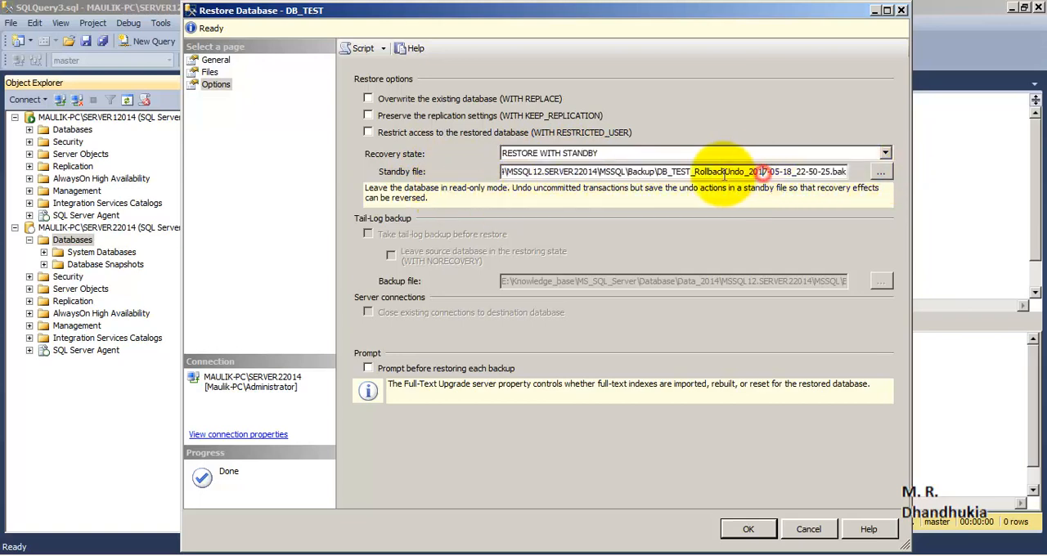
pyautogui.click(683, 236)
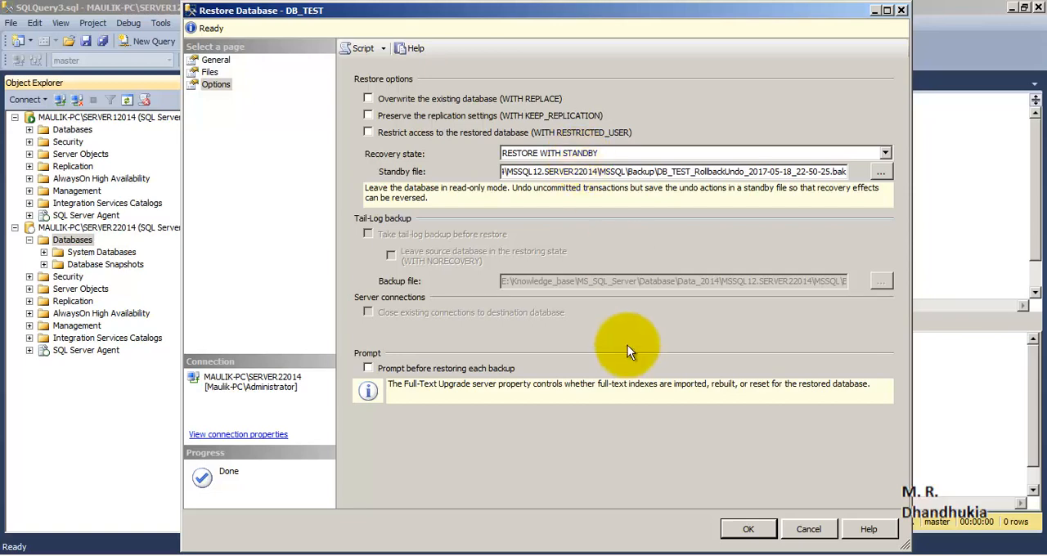
pyautogui.click(733, 525)
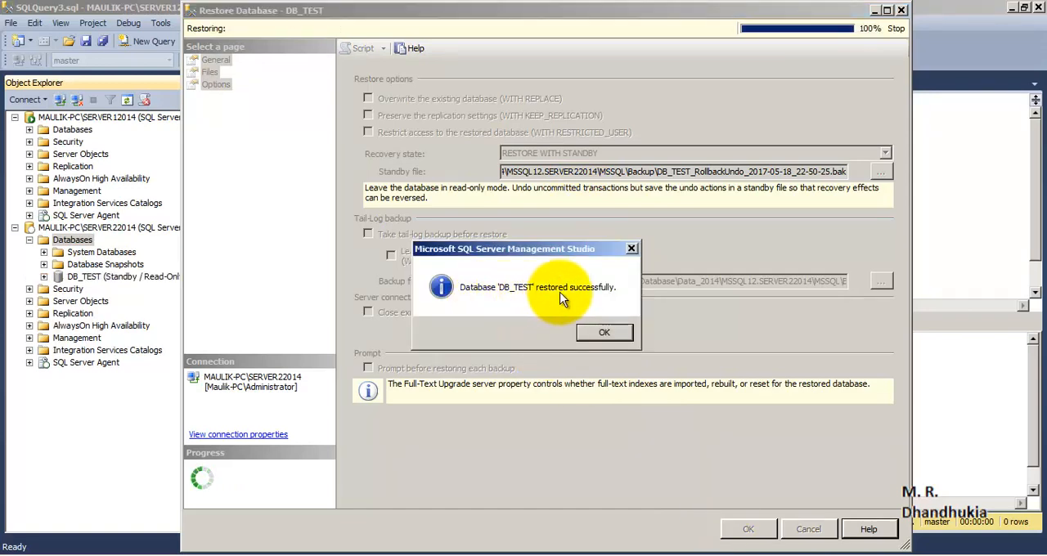
pyautogui.click(606, 332)
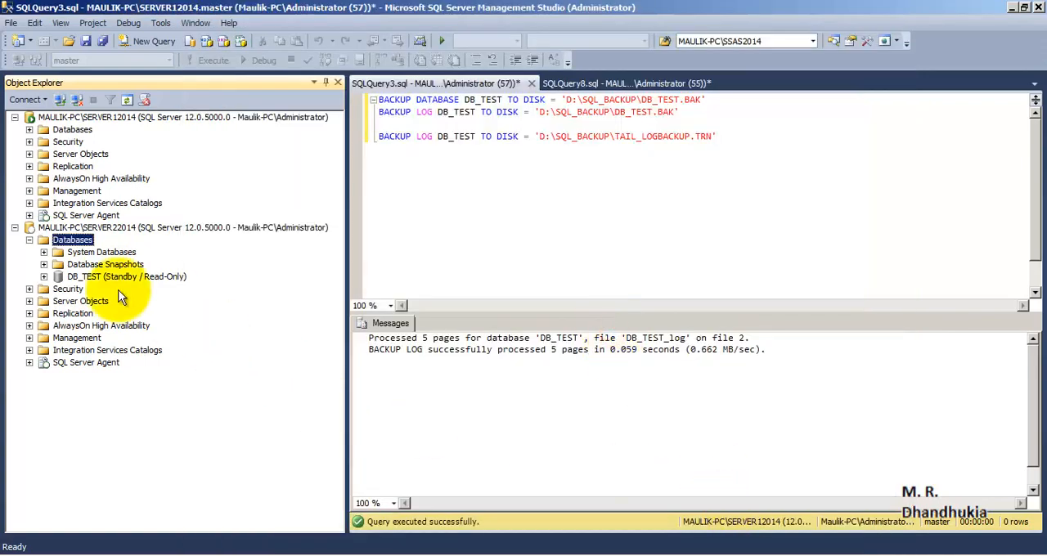
# - Refresh the databases list of SERVER22014 and select the restored DB_TEST database to check its state
pyautogui.rightClick(72, 240)
pyautogui.click(116, 398)
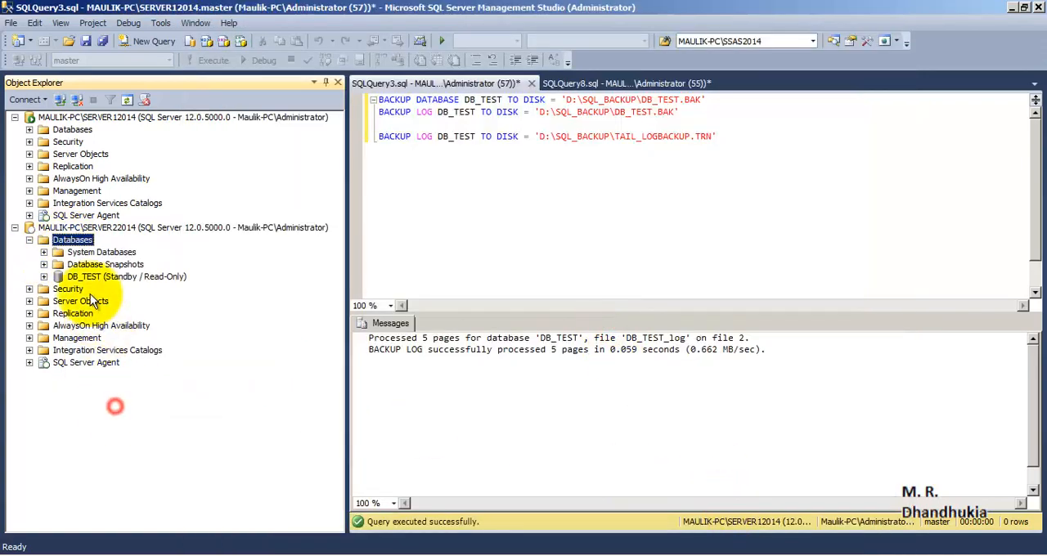
pyautogui.click(88, 278)
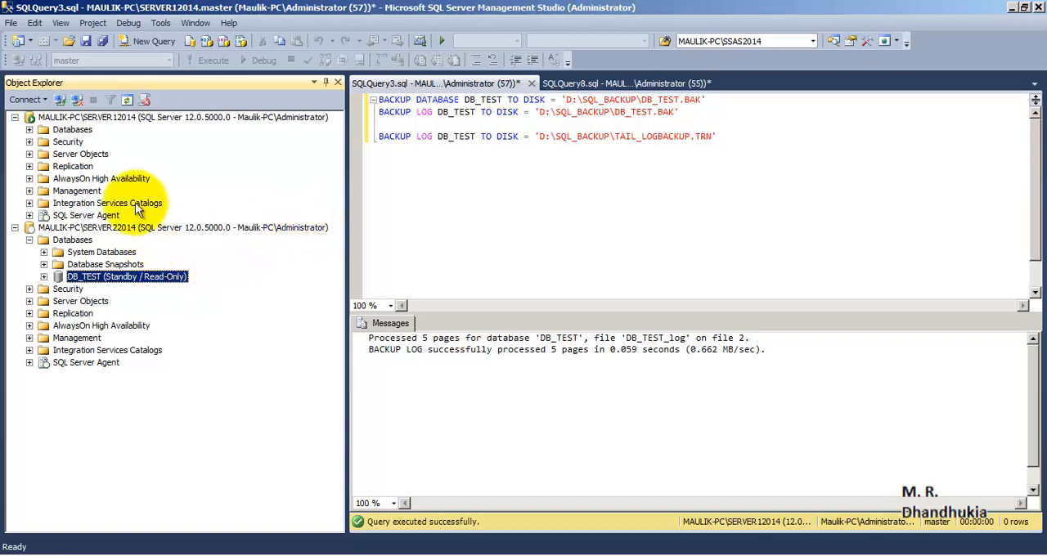
# - Enable DB_TEST on SERVER12014 as a primary database in a log shipping configuration through its database properties
pyautogui.click(14, 228)
pyautogui.click(104, 117)
pyautogui.click(30, 130)
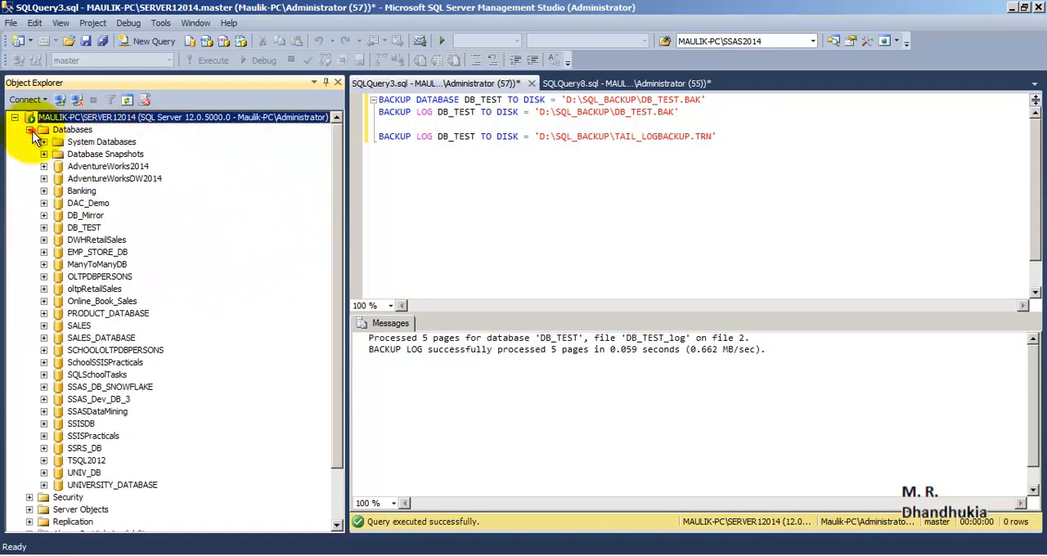
pyautogui.click(85, 228)
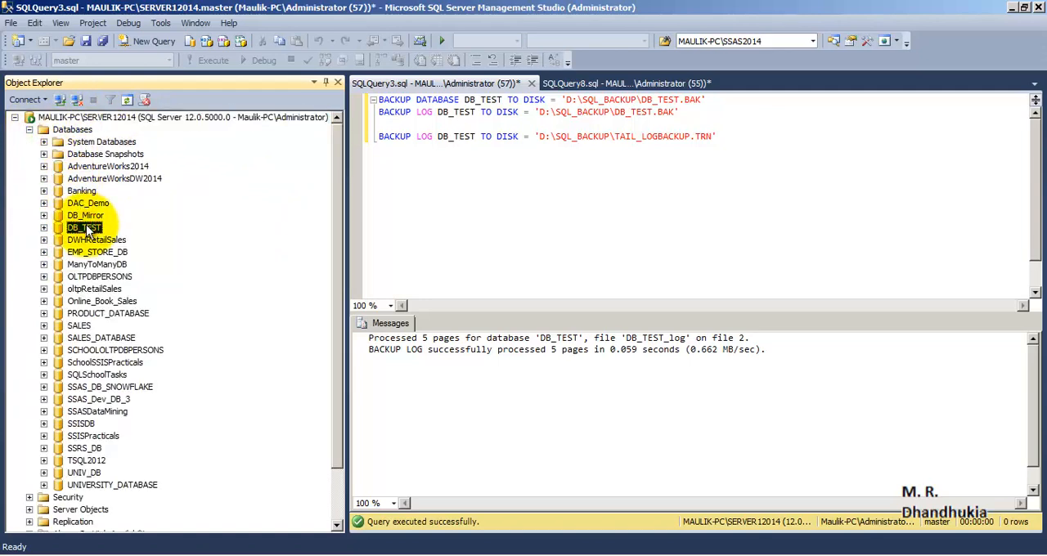
pyautogui.rightClick(85, 230)
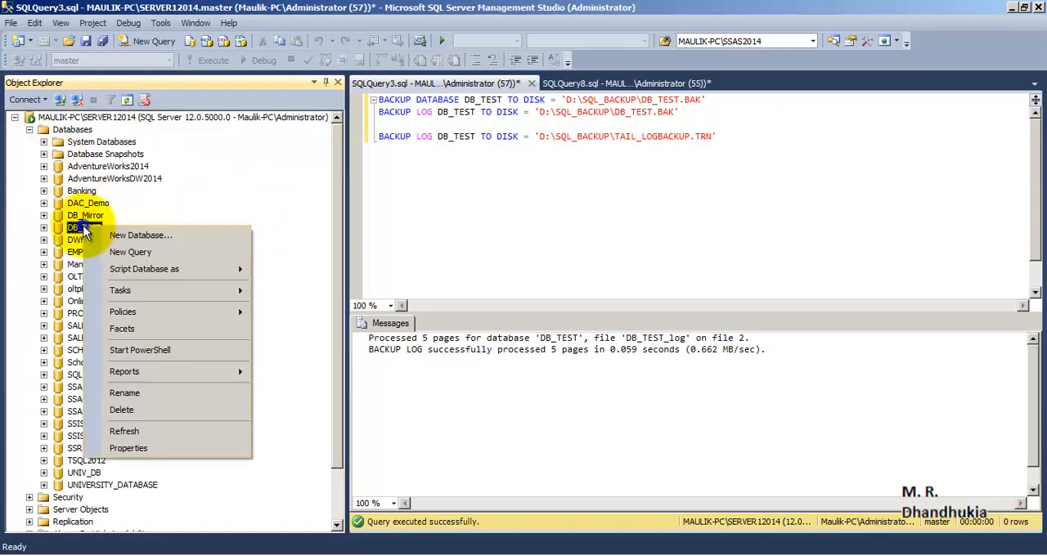
pyautogui.click(162, 450)
pyautogui.click(59, 136)
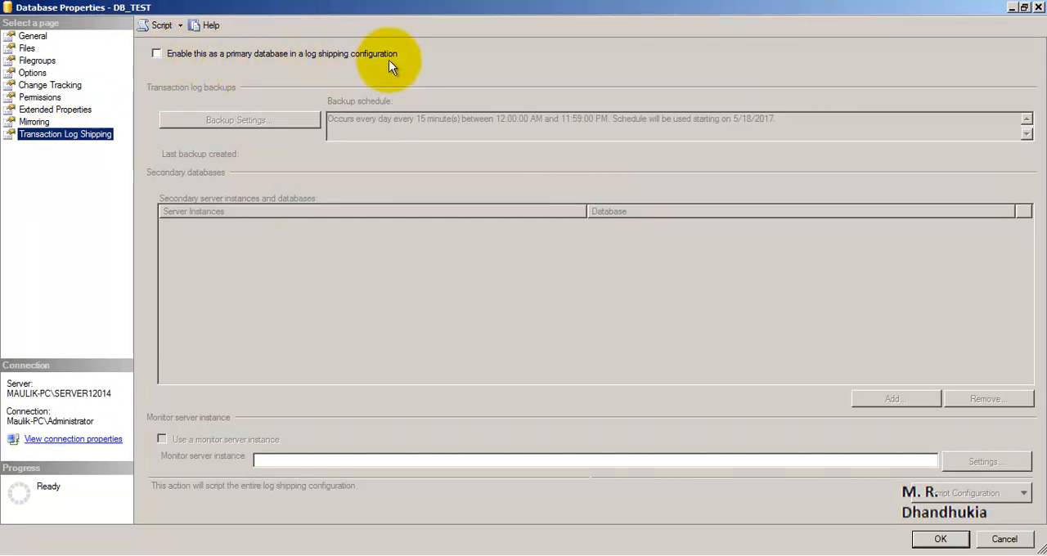
pyautogui.click(156, 54)
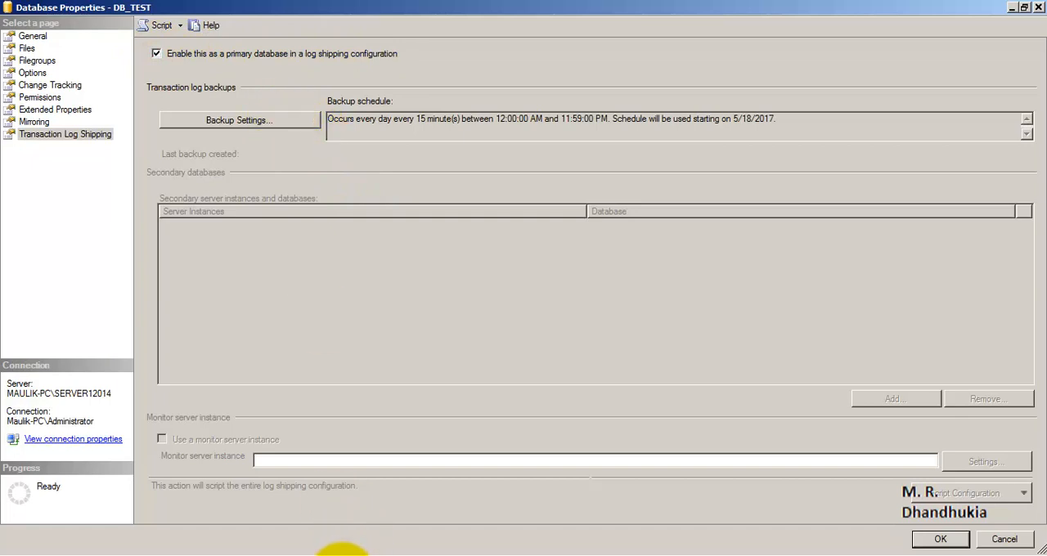
# - Look at the Log_Shipping_Architecture.bmp diagram in Windows Photo Viewer and return to the DB_TEST properties
pyautogui.click(341, 555)
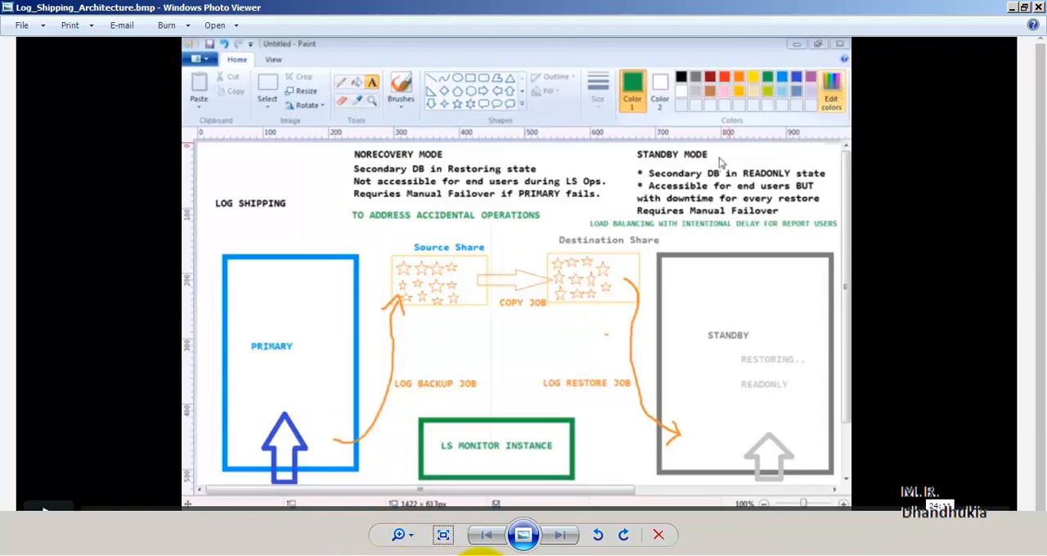
pyautogui.click(270, 555)
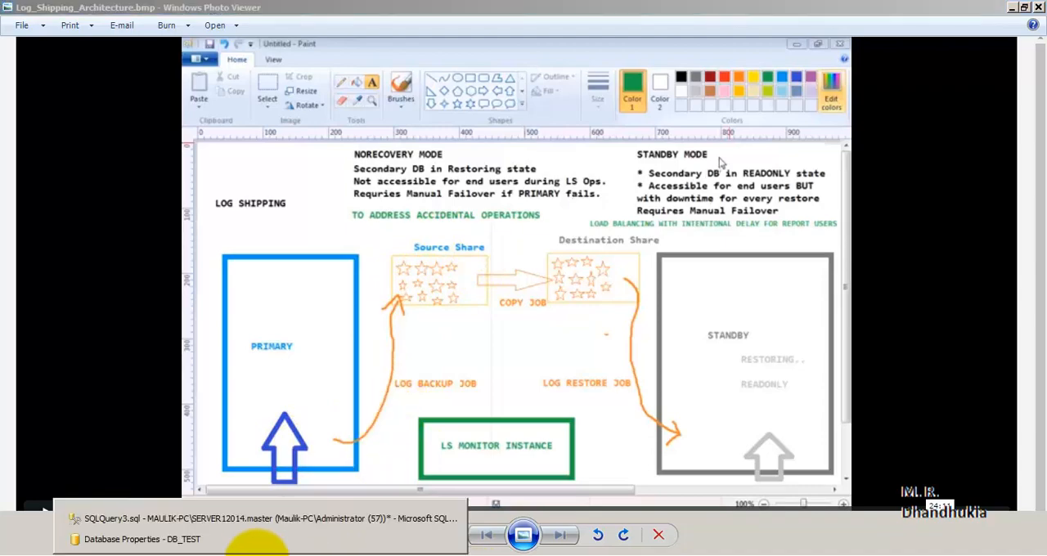
pyautogui.click(253, 541)
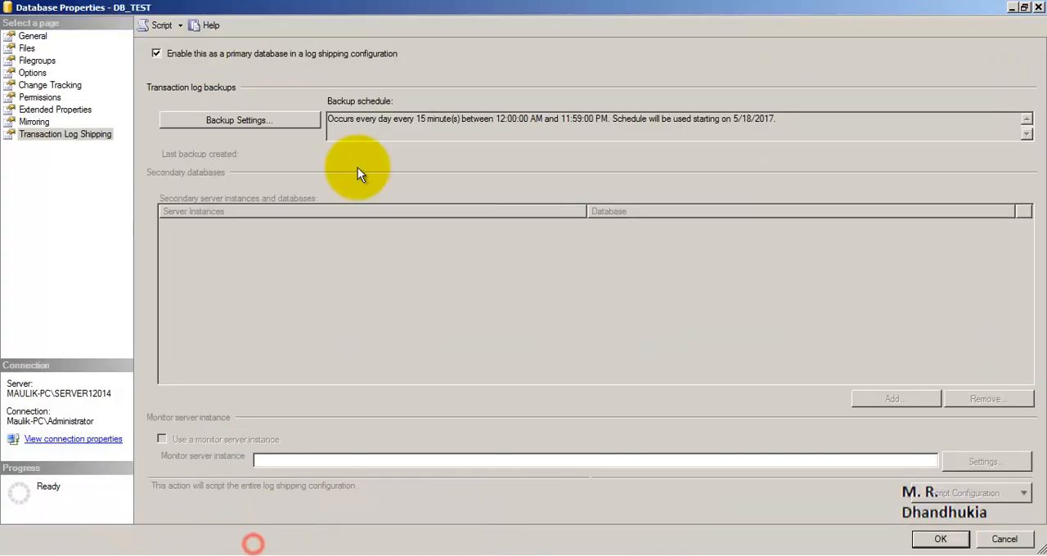
# - In the transaction log backup settings, set the network path to the backup folder to the shared source_db folder's network address
pyautogui.click(242, 119)
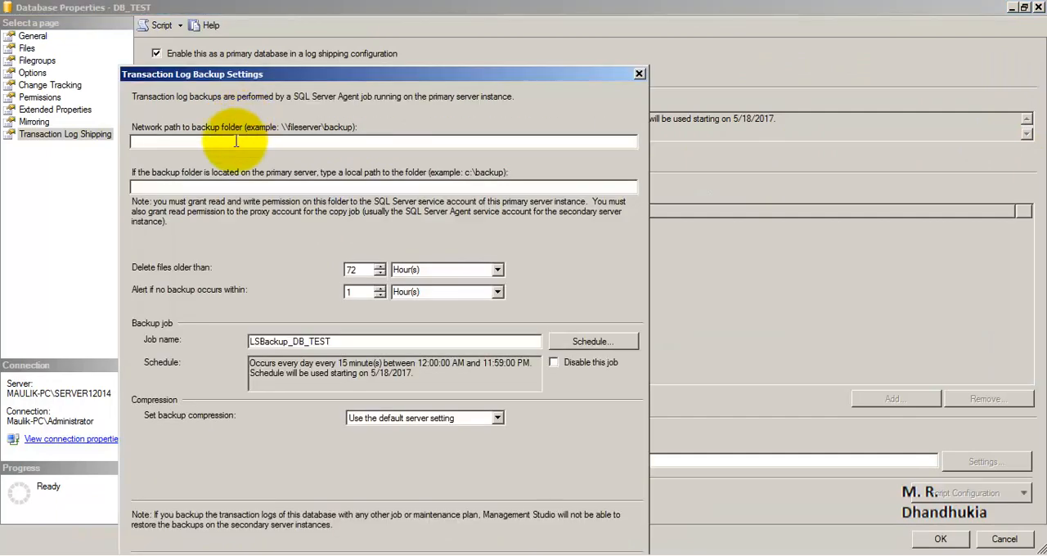
pyautogui.click(234, 141)
pyautogui.click(16, 550)
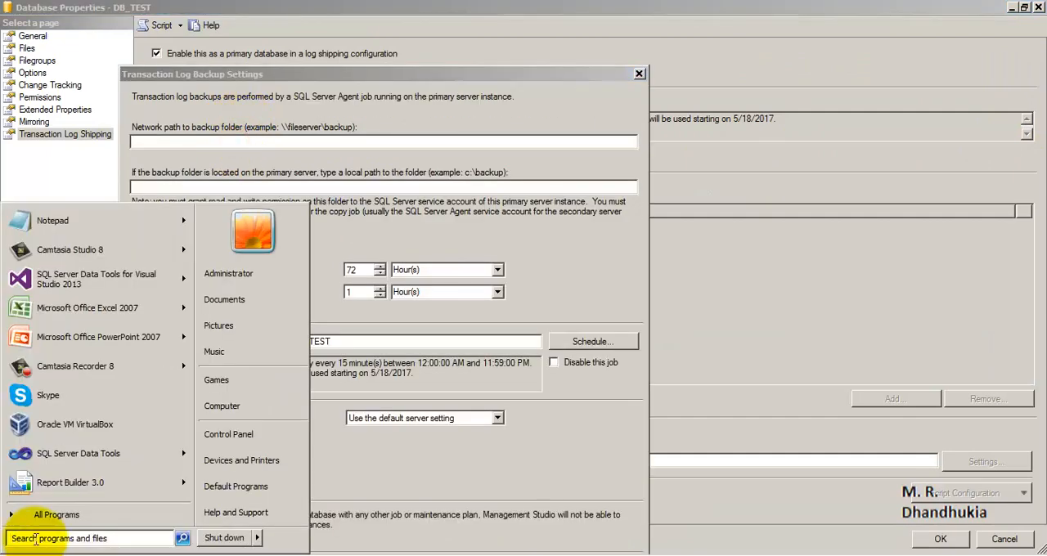
pyautogui.write('\\\\')
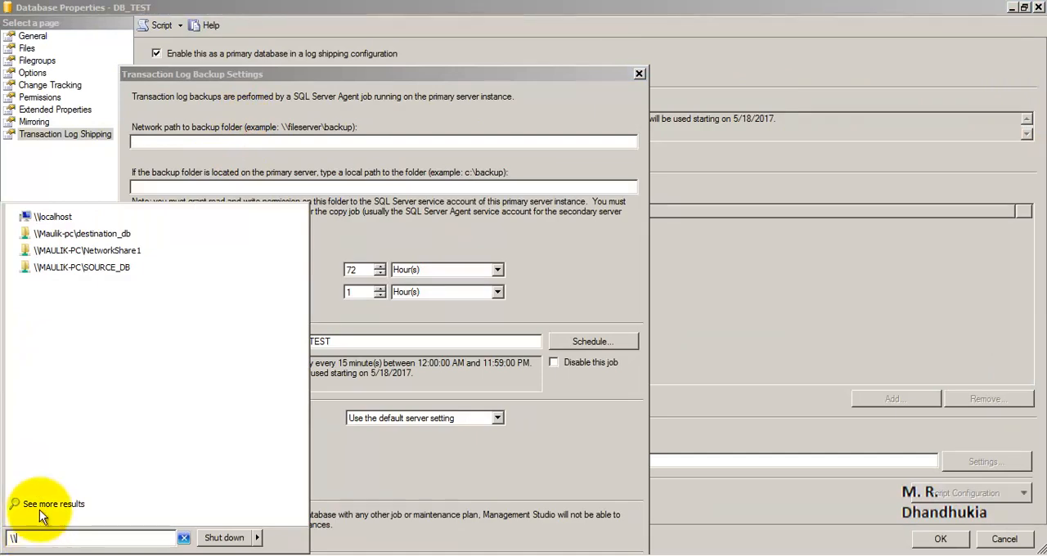
pyautogui.click(82, 267)
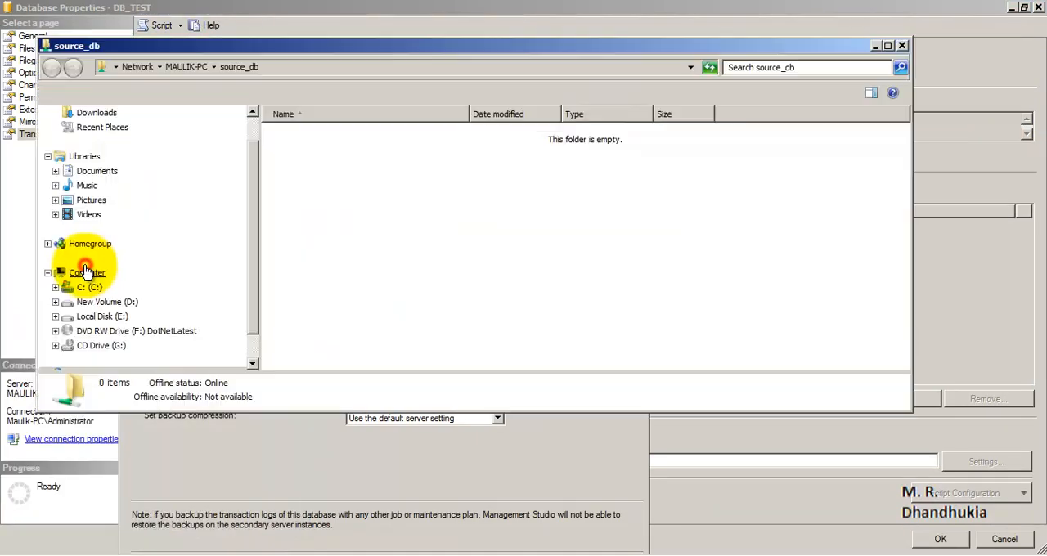
pyautogui.click(269, 66)
pyautogui.hotkey('ctrl', 'c')
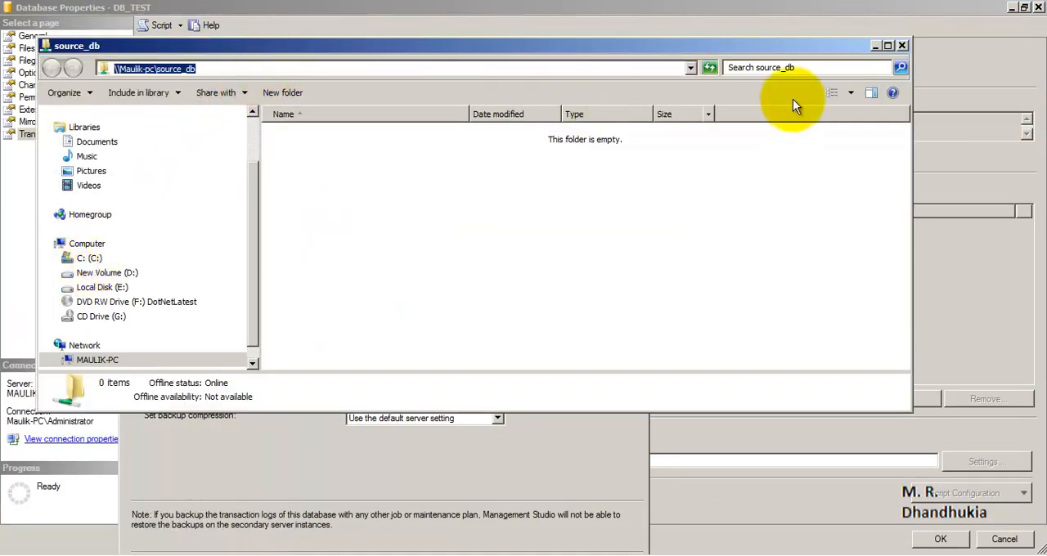
pyautogui.click(901, 45)
pyautogui.click(257, 140)
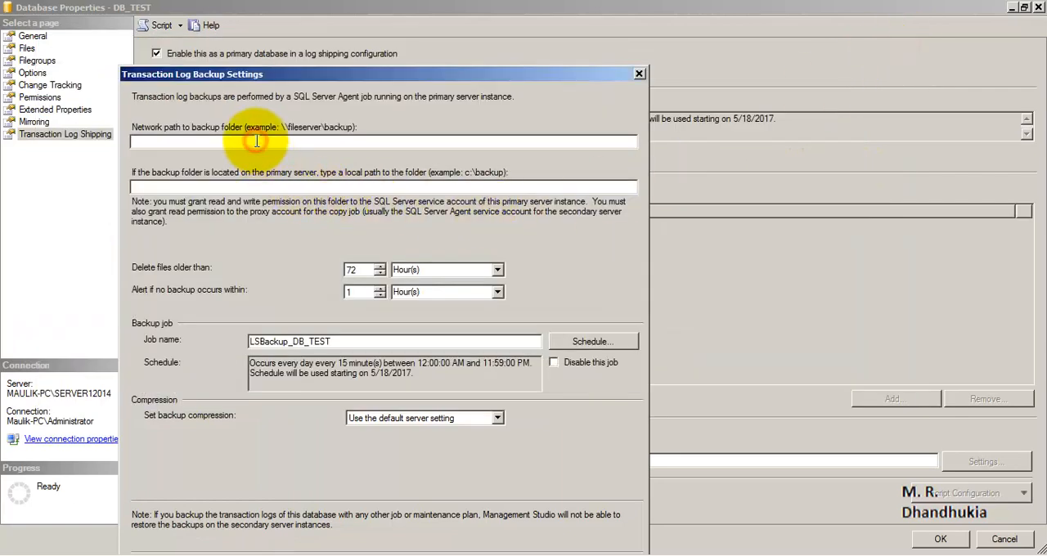
pyautogui.hotkey('ctrl', 'v')
# - Copy the path of the SOURCE_DB folder on drive D and set the local backup folder path to D:\SOURCE_DB
pyautogui.click(232, 186)
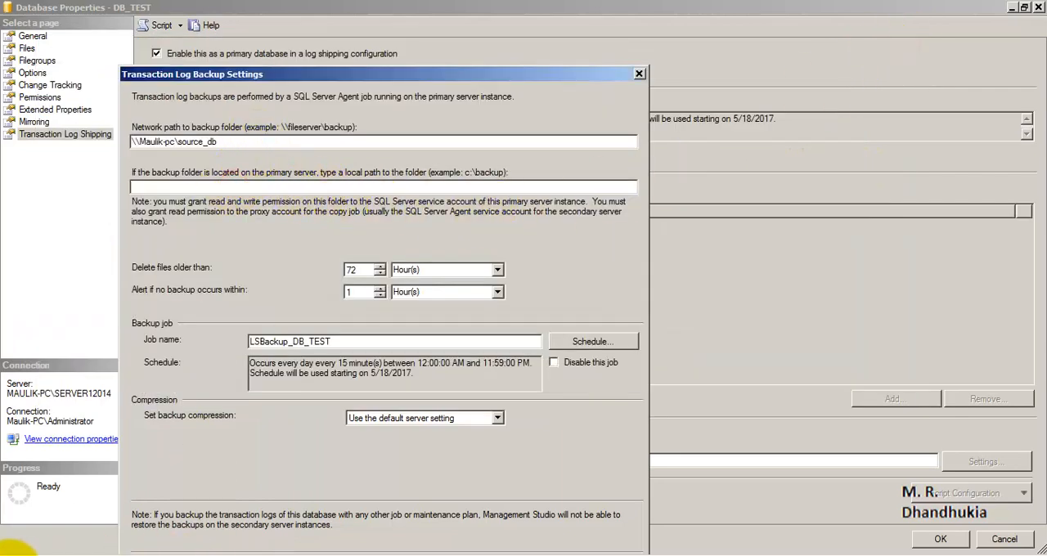
pyautogui.click(9, 553)
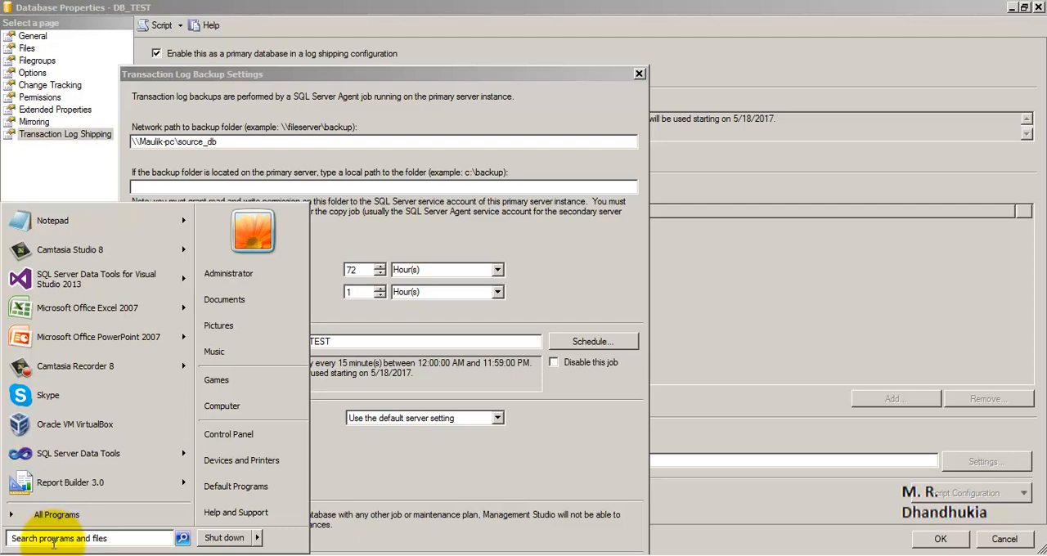
pyautogui.click(585, 256)
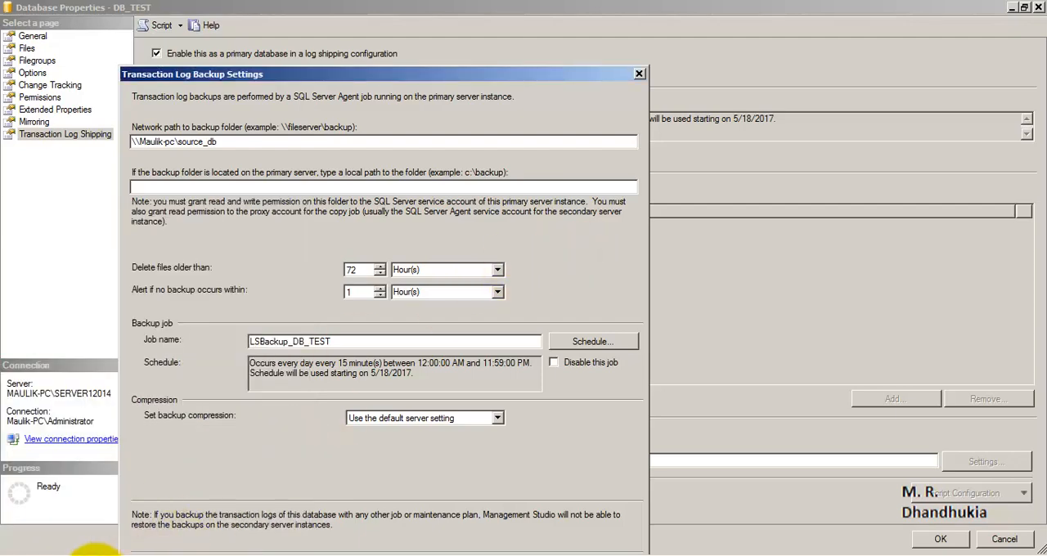
pyautogui.click(101, 555)
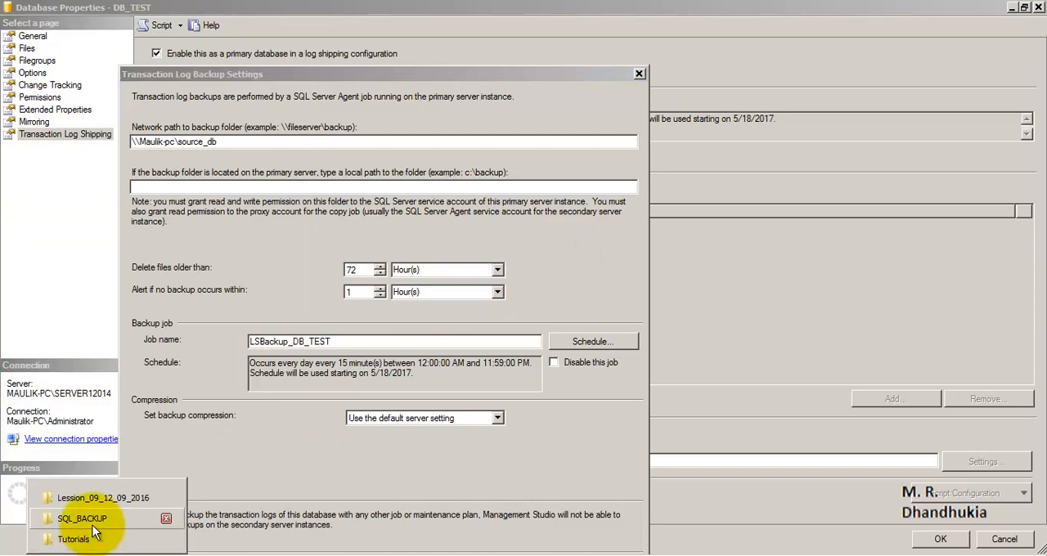
pyautogui.click(92, 522)
pyautogui.click(158, 28)
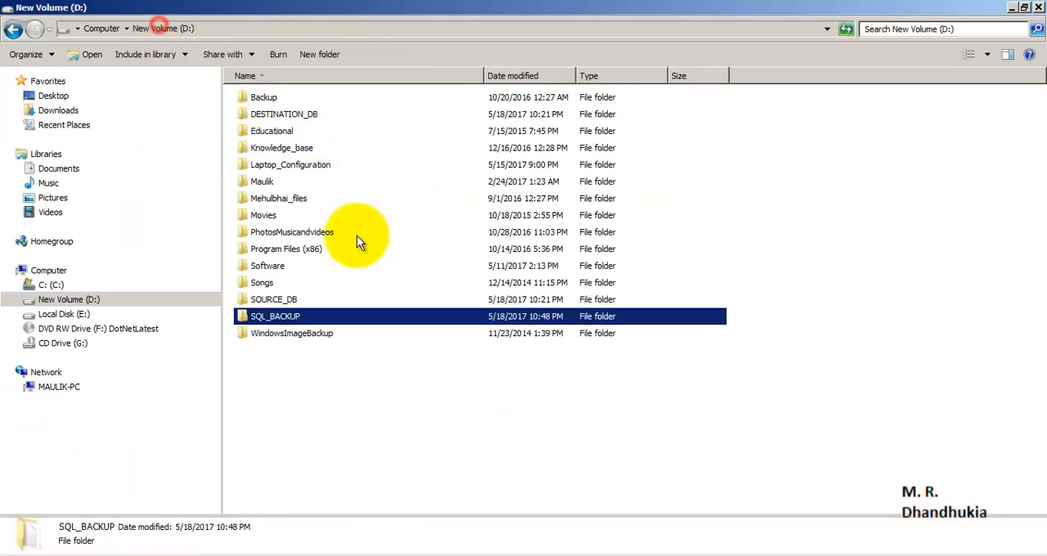
pyautogui.doubleClick(293, 301)
pyautogui.click(269, 31)
pyautogui.hotkey('ctrl', 'c')
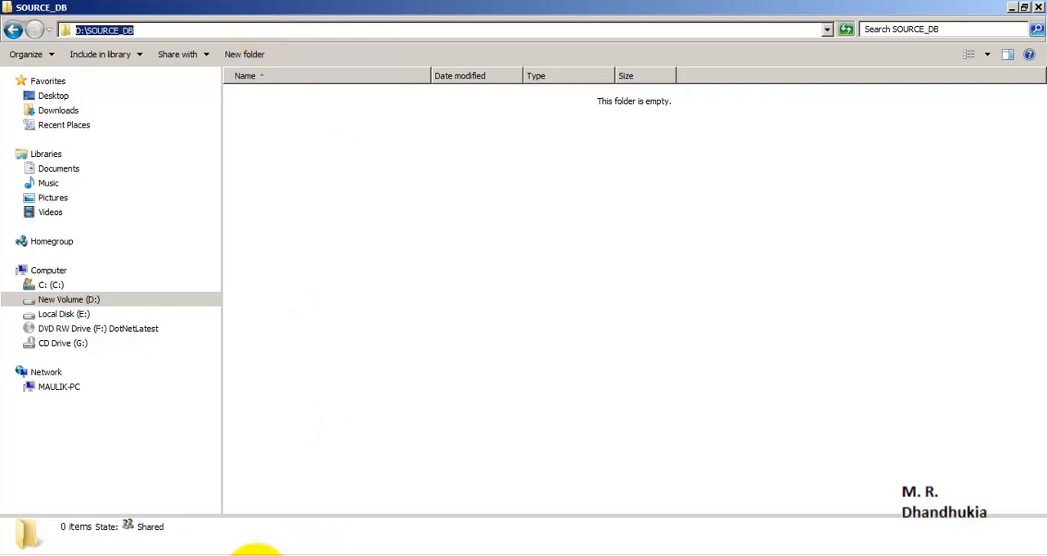
pyautogui.click(253, 544)
pyautogui.click(244, 534)
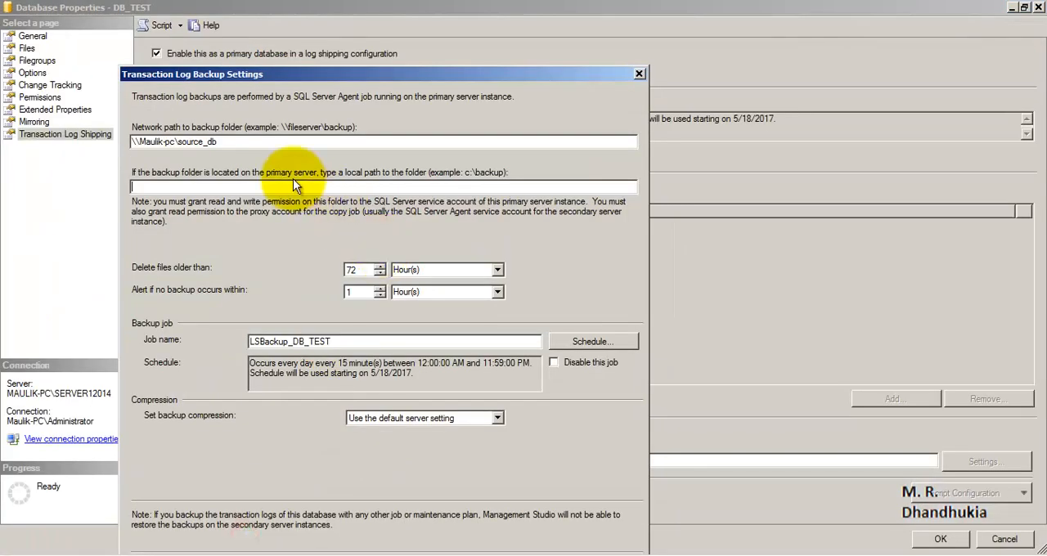
pyautogui.hotkey('ctrl', 'v')
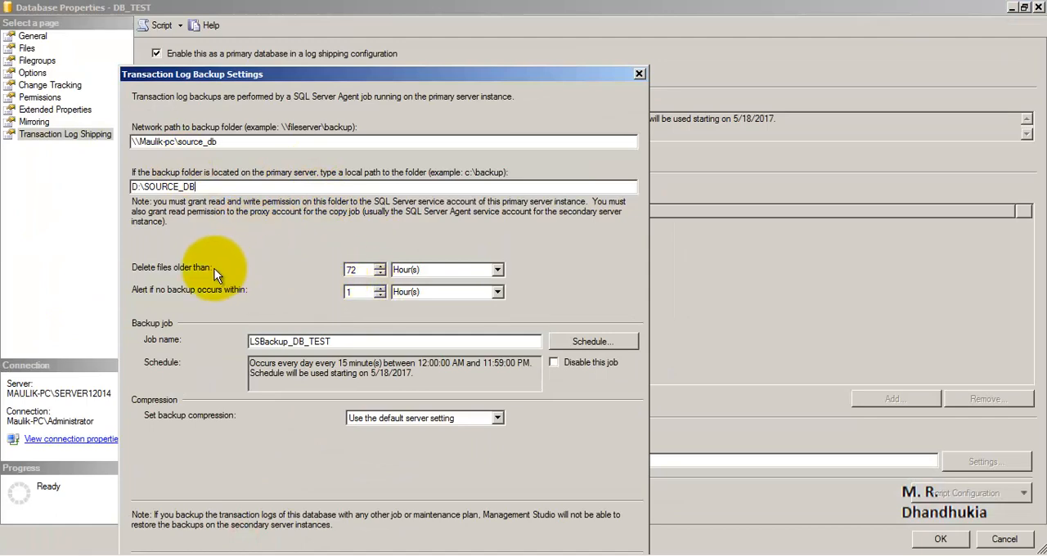
# - Schedule the LSBackup_DB_TEST backup job to occur every 2 minutes and accept the transaction log backup settings
pyautogui.doubleClick(357, 270)
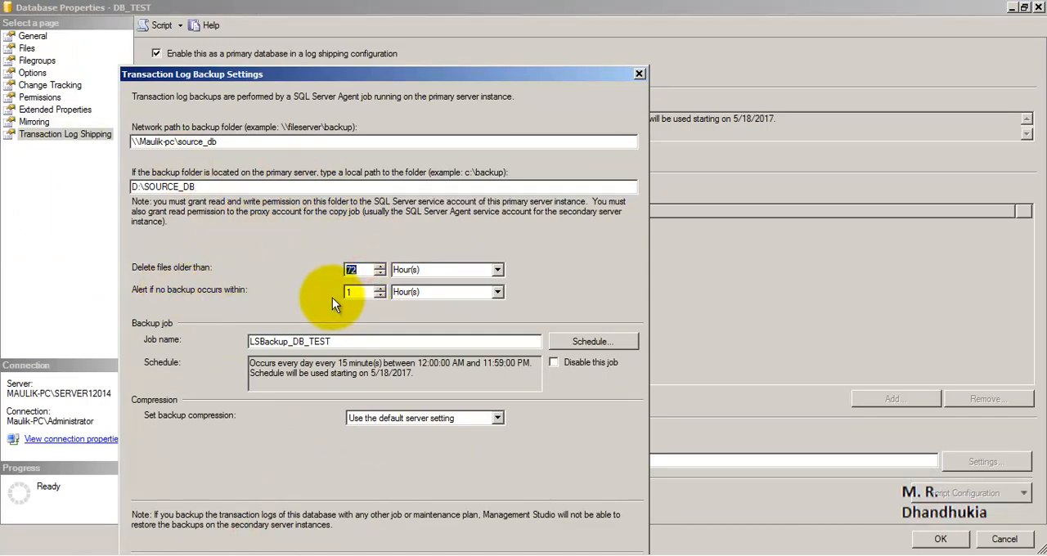
pyautogui.doubleClick(356, 294)
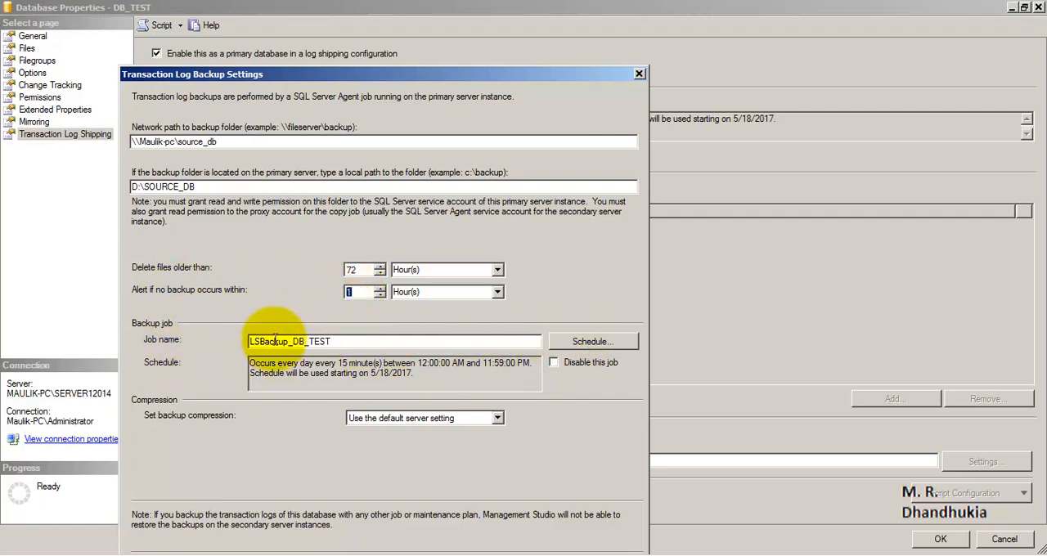
pyautogui.click(594, 341)
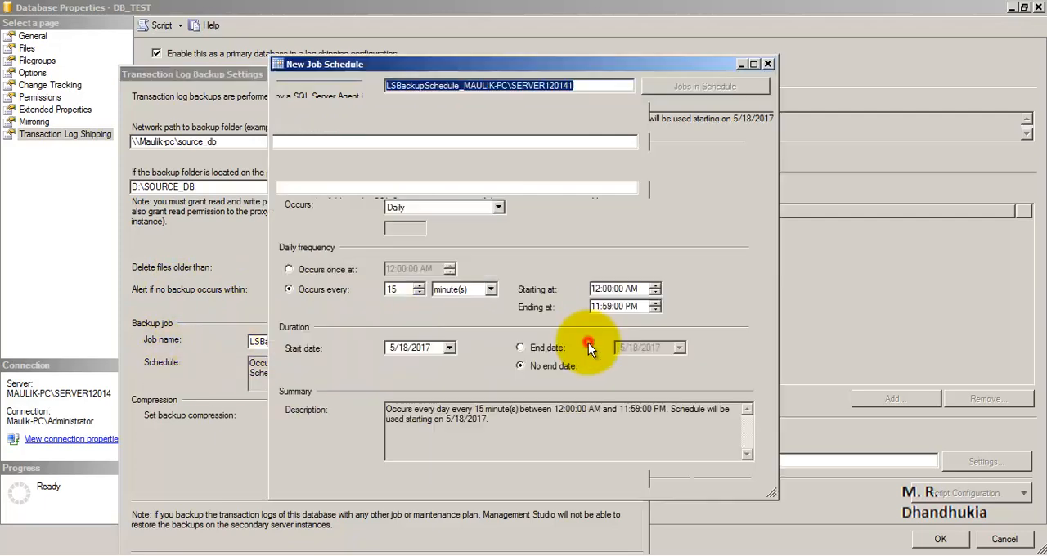
pyautogui.click(400, 290)
pyautogui.doubleClick(389, 292)
pyautogui.write('2')
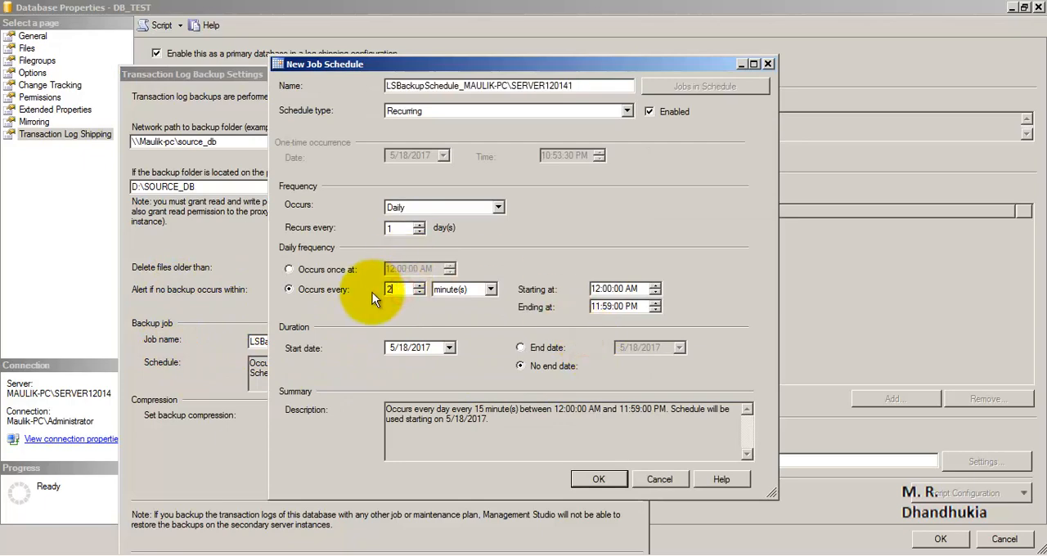
pyautogui.click(613, 482)
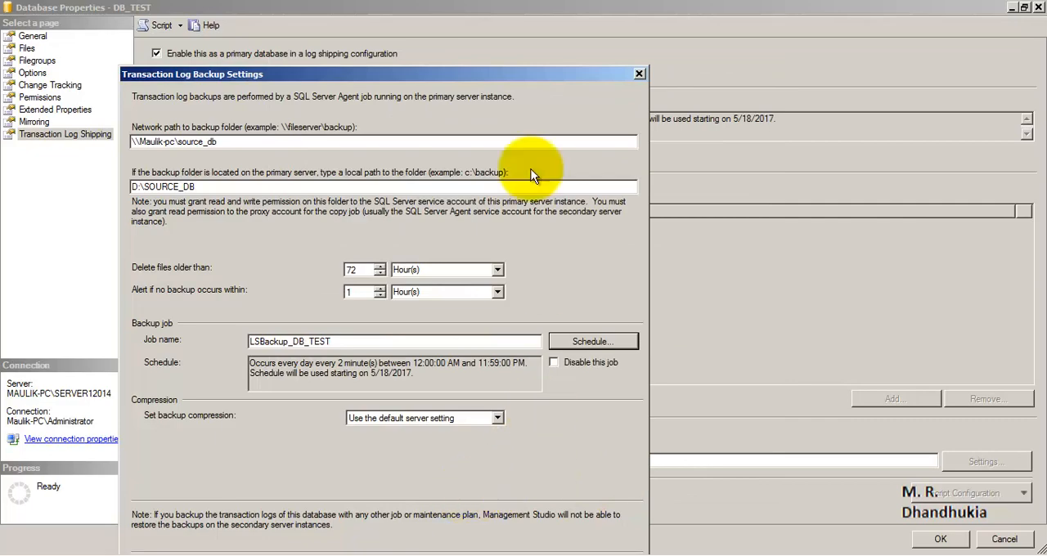
pyautogui.moveTo(512, 75); pyautogui.dragTo(557, 11)
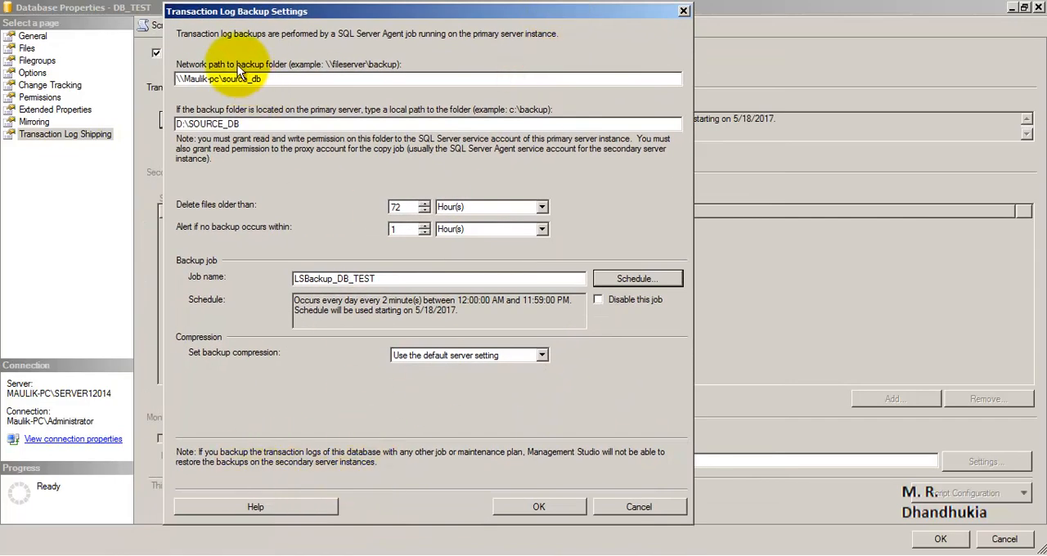
pyautogui.click(524, 505)
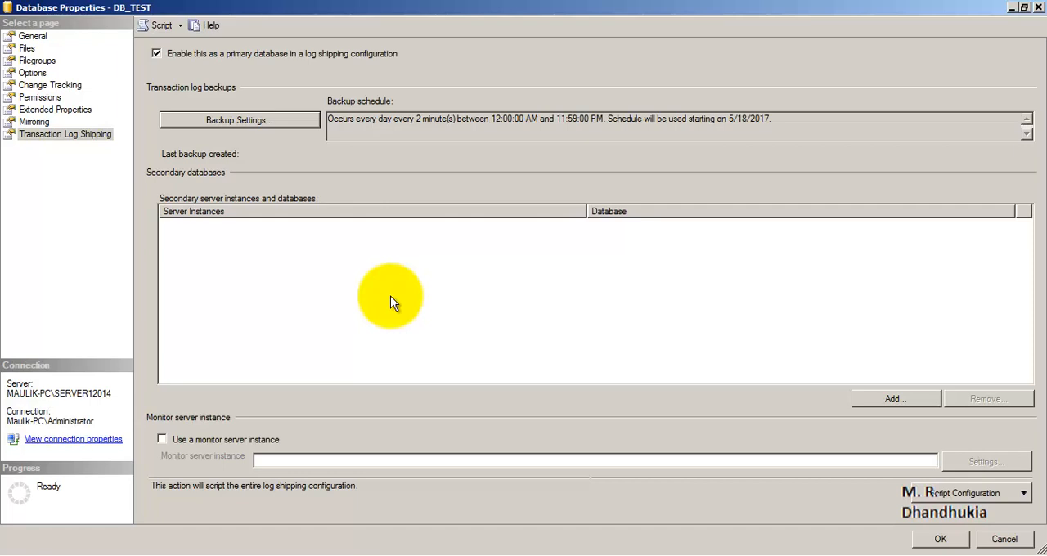
# - Start adding a secondary database to DB_TEST's log shipping configuration
pyautogui.click(927, 399)
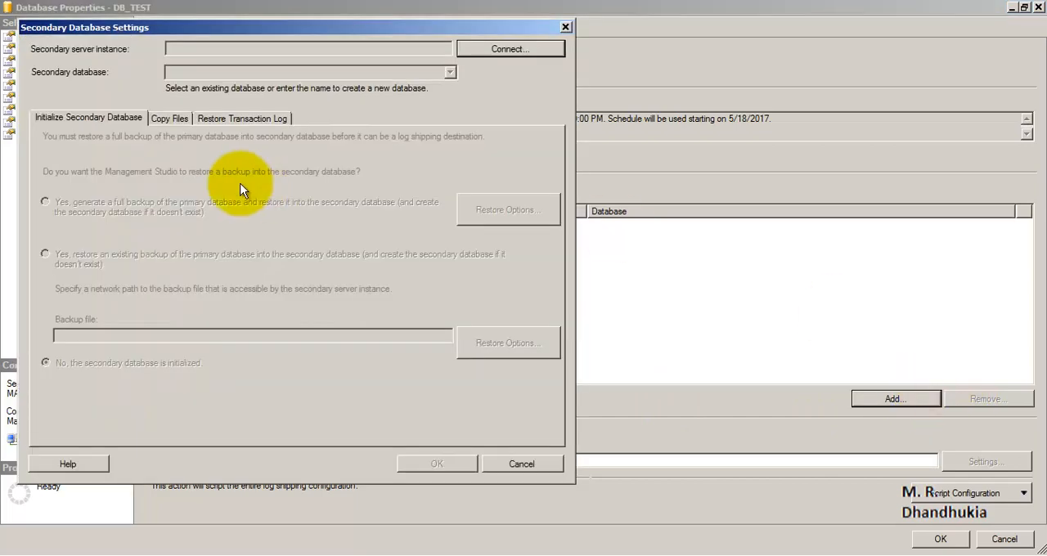
pyautogui.click(497, 49)
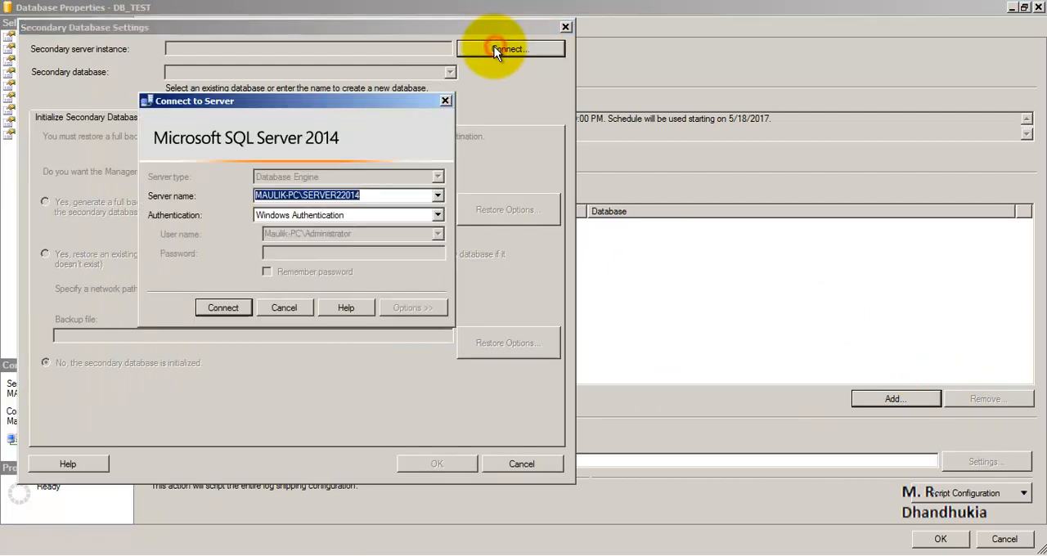
pyautogui.click(338, 196)
pyautogui.moveTo(336, 197); pyautogui.dragTo(342, 195)
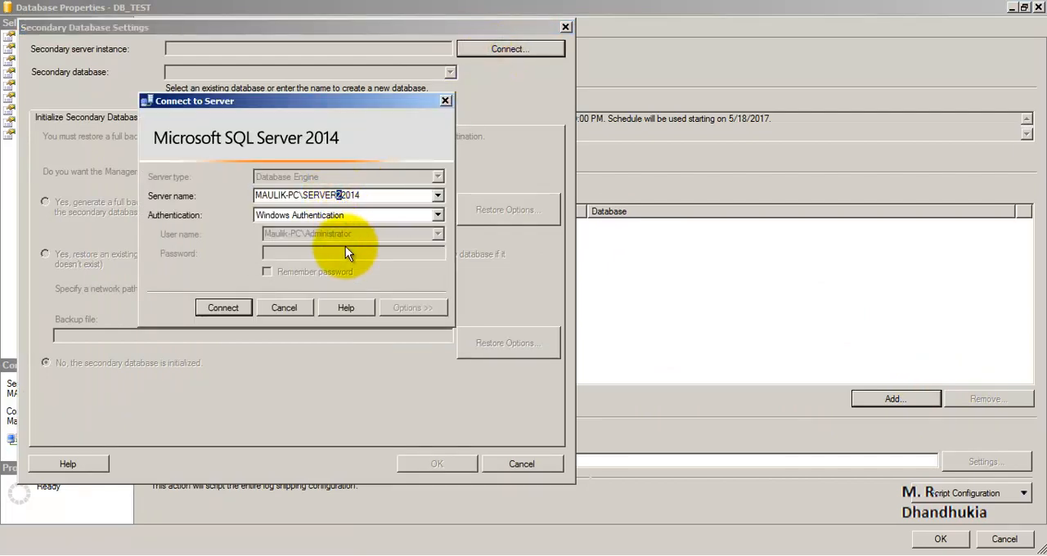
pyautogui.click(363, 196)
pyautogui.click(259, 305)
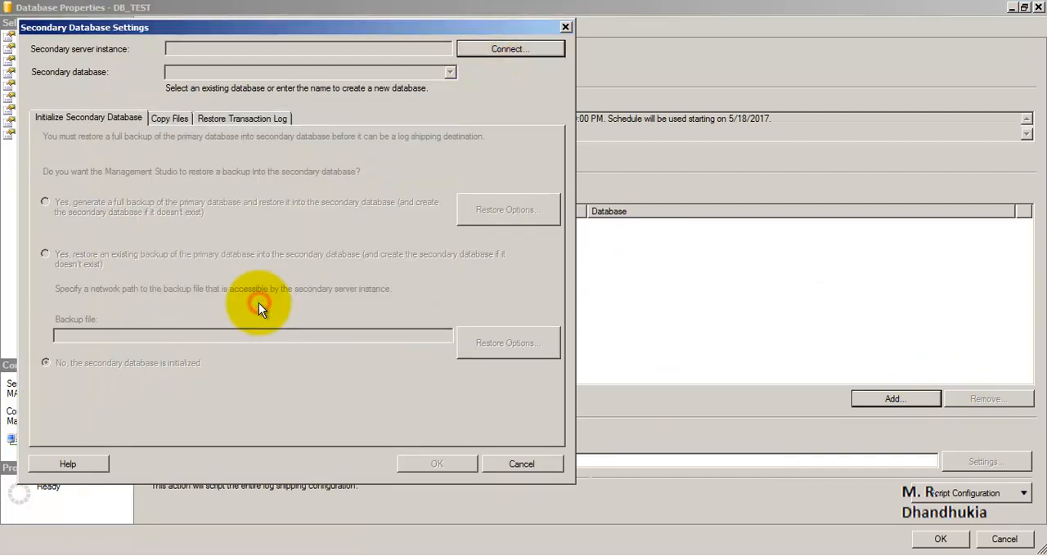
# - Connect the secondary database settings to the SERVER22014 instance using Windows Authentication
pyautogui.click(495, 51)
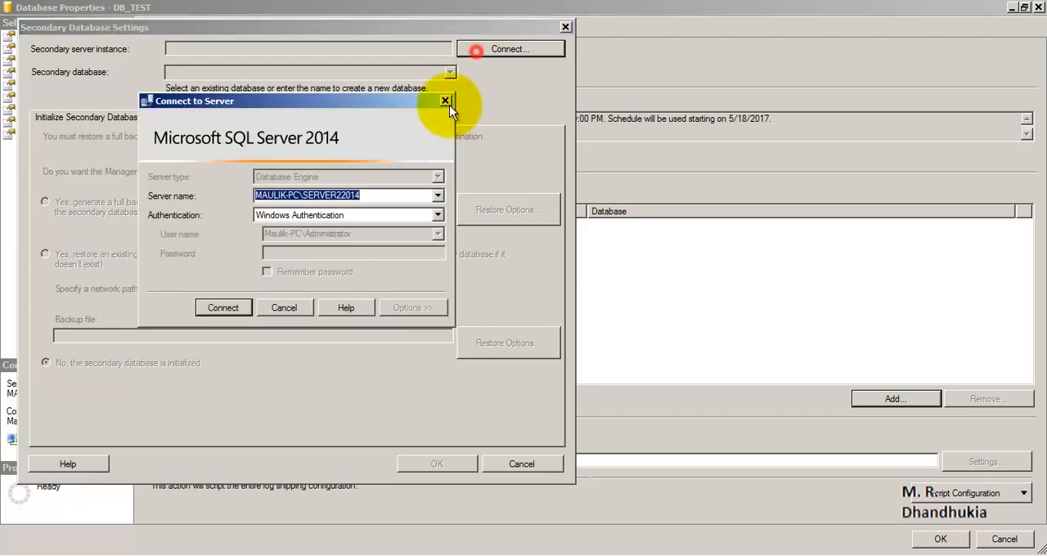
pyautogui.click(341, 195)
pyautogui.moveTo(335, 195); pyautogui.dragTo(347, 195)
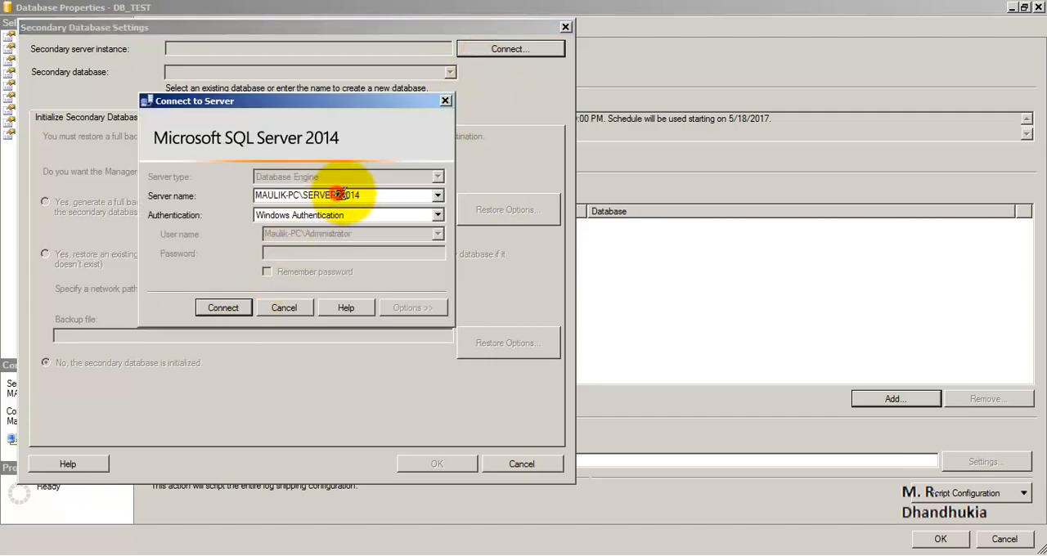
pyautogui.click(214, 309)
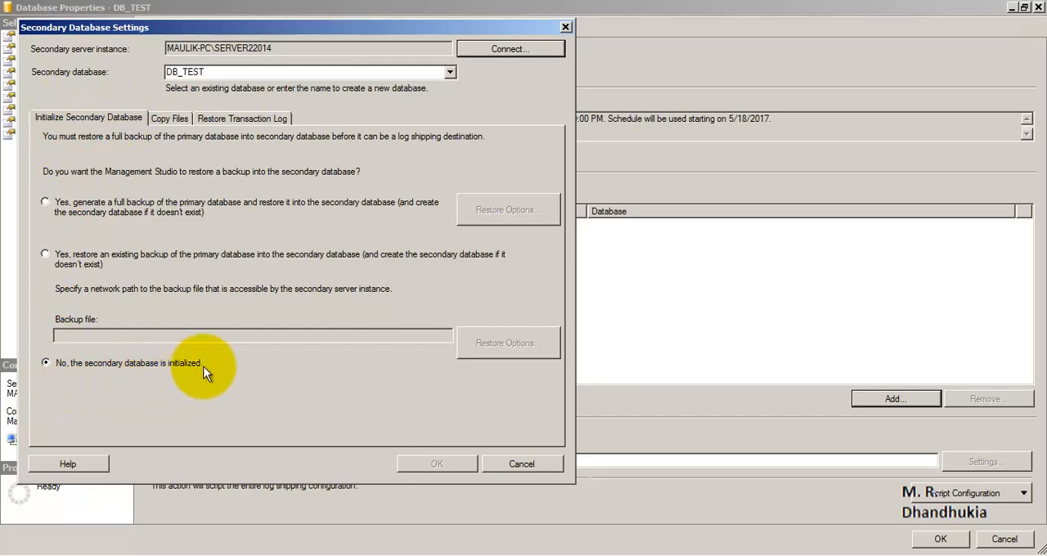
# - Set the destination folder for copied files to the network path copied from the shared destination_db folder
pyautogui.moveTo(192, 25); pyautogui.dragTo(338, 11)
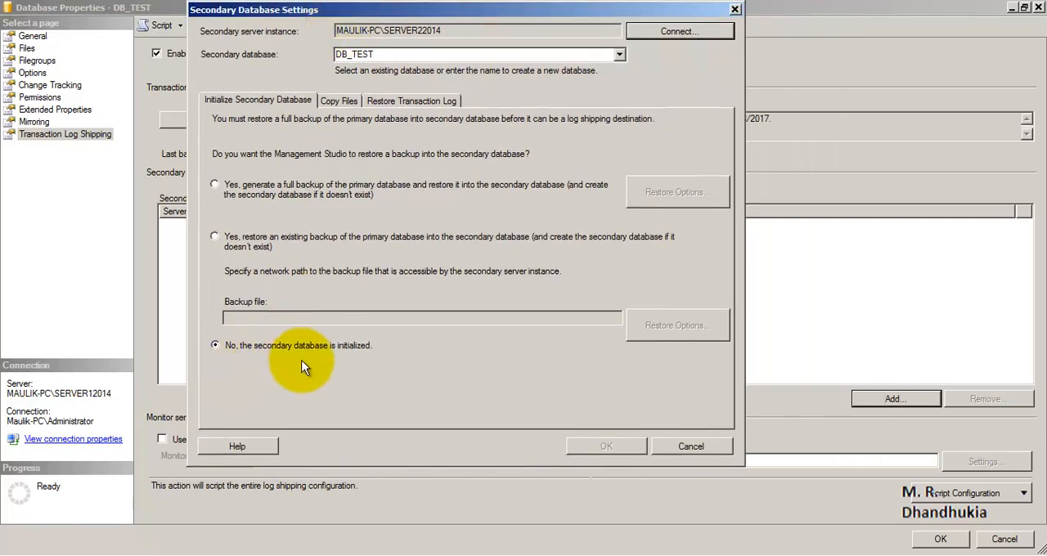
pyautogui.click(344, 99)
pyautogui.click(286, 178)
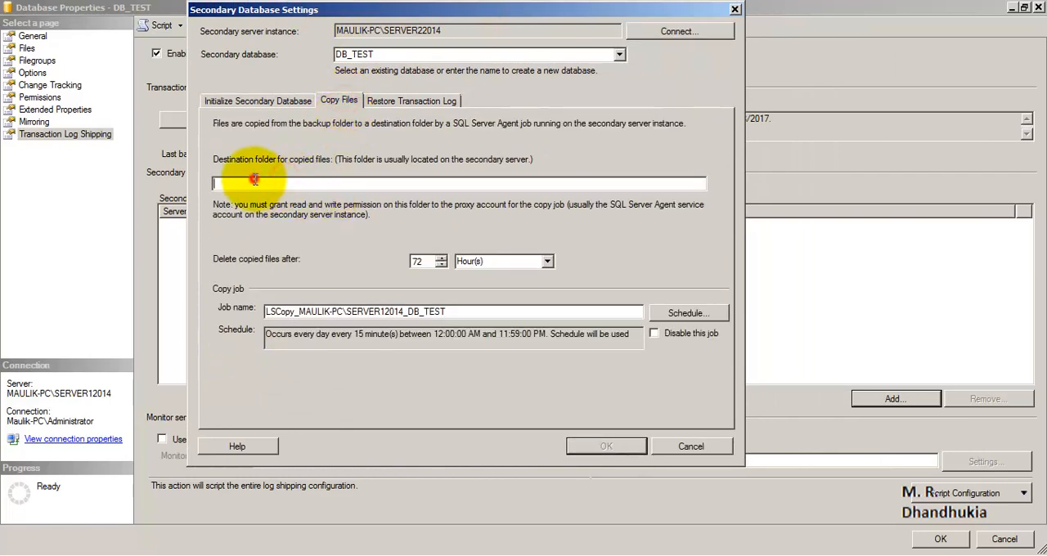
pyautogui.click(25, 555)
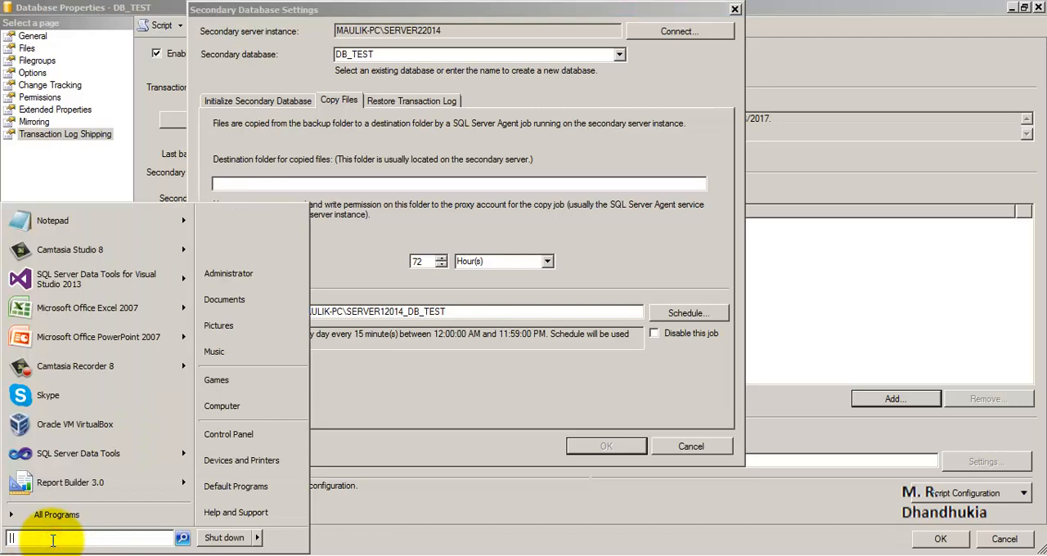
pyautogui.write('\\\\')
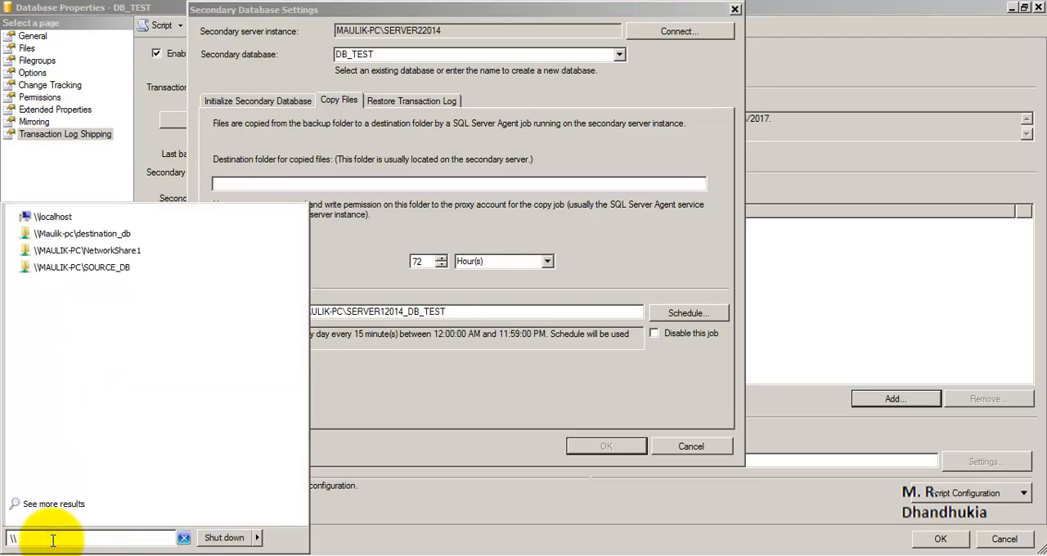
pyautogui.click(81, 234)
pyautogui.click(304, 66)
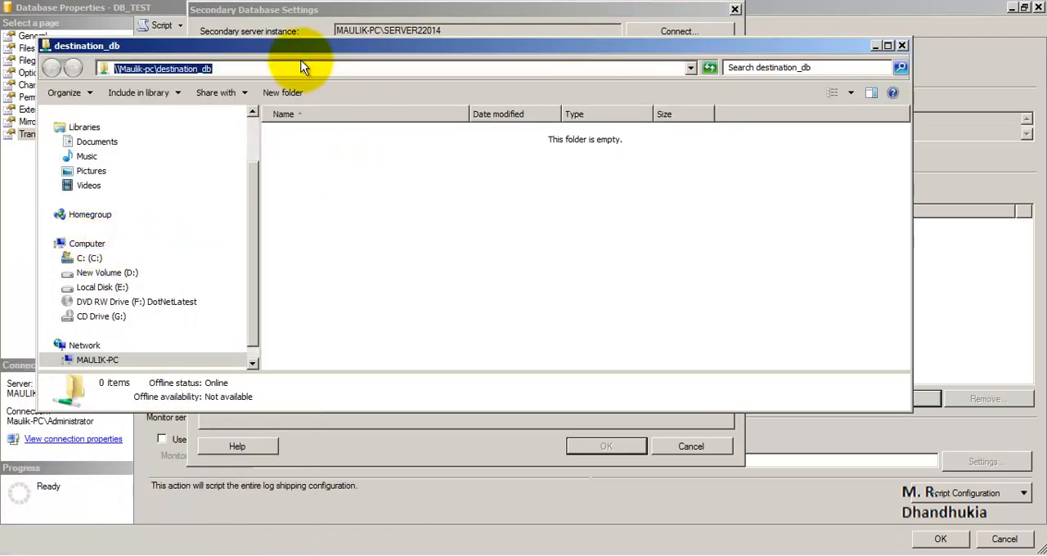
pyautogui.hotkey('alt', 'Tab')
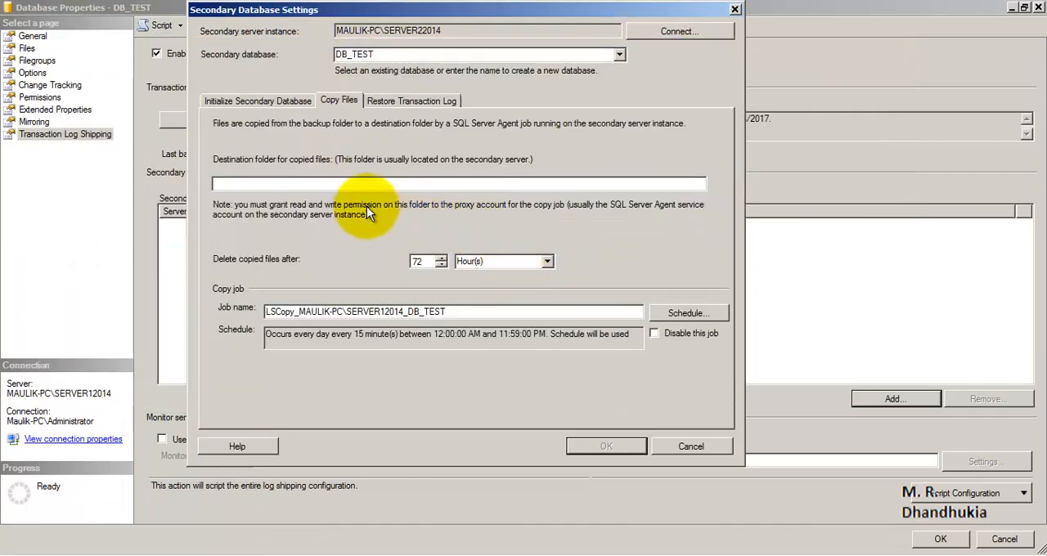
pyautogui.hotkey('ctrl', 'v')
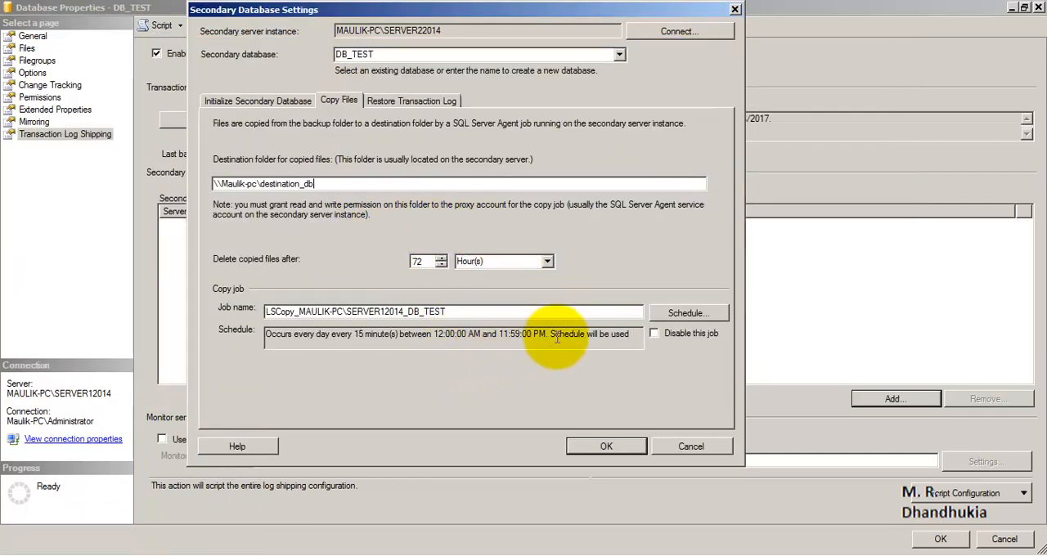
# - Schedule the log shipping copy job to occur every 2 minutes, starting at 12:01:00 AM
pyautogui.click(688, 316)
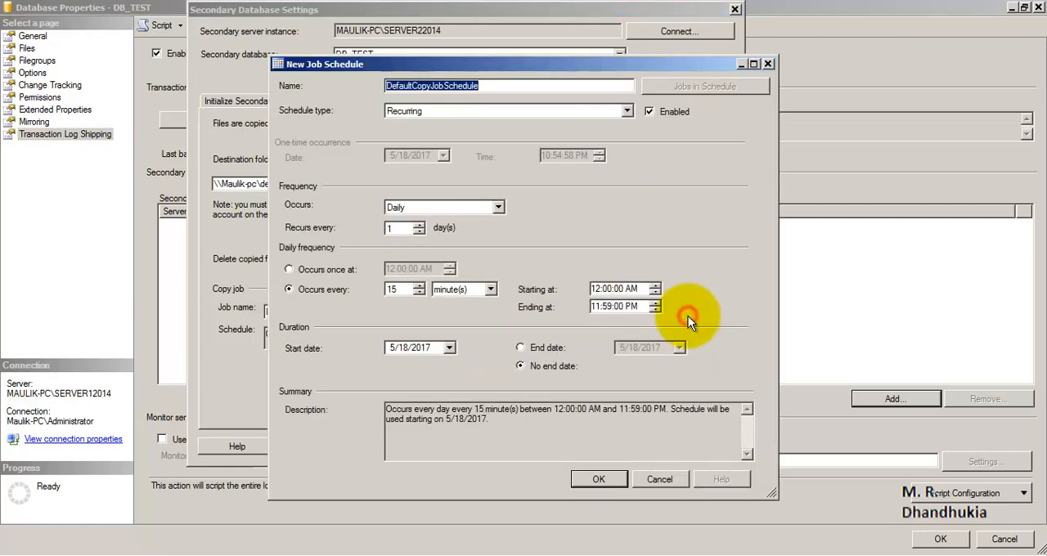
pyautogui.doubleClick(396, 289)
pyautogui.write('2')
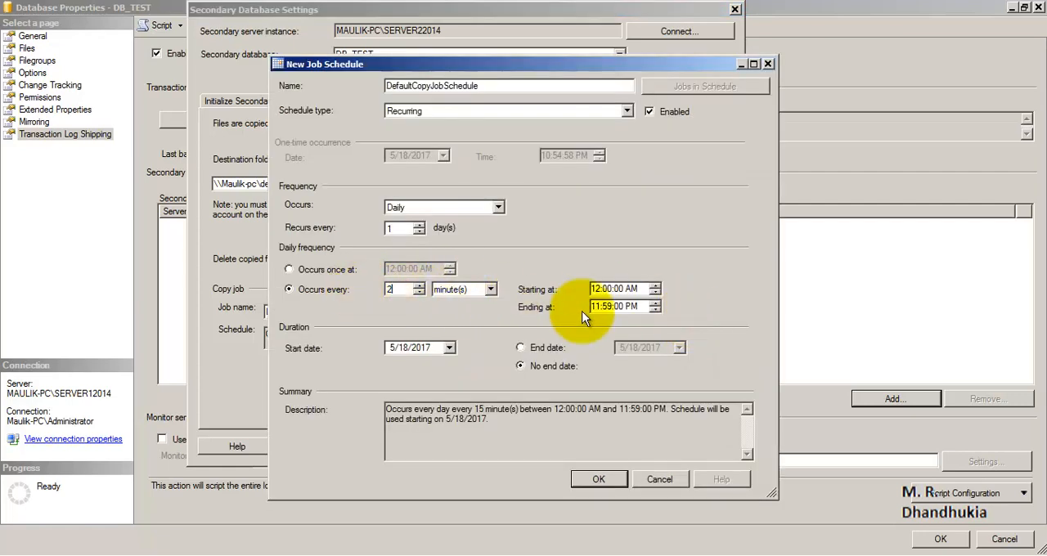
pyautogui.click(606, 289)
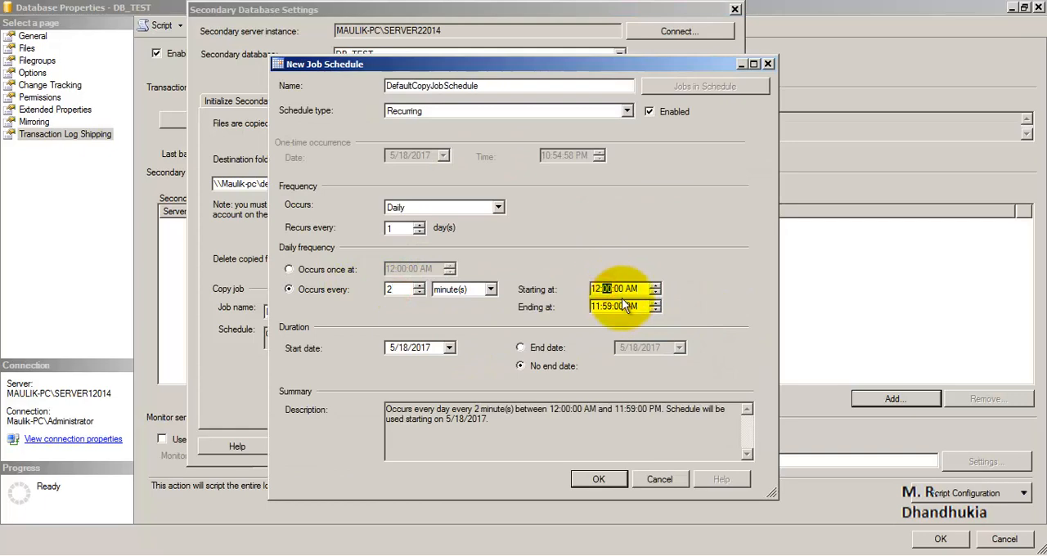
pyautogui.write('1')
pyautogui.click(675, 296)
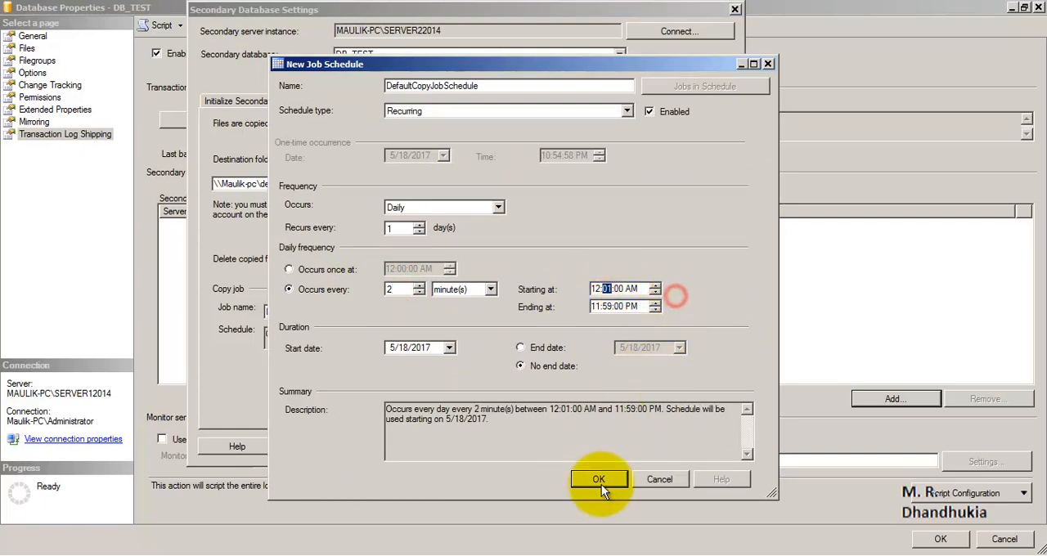
pyautogui.click(606, 483)
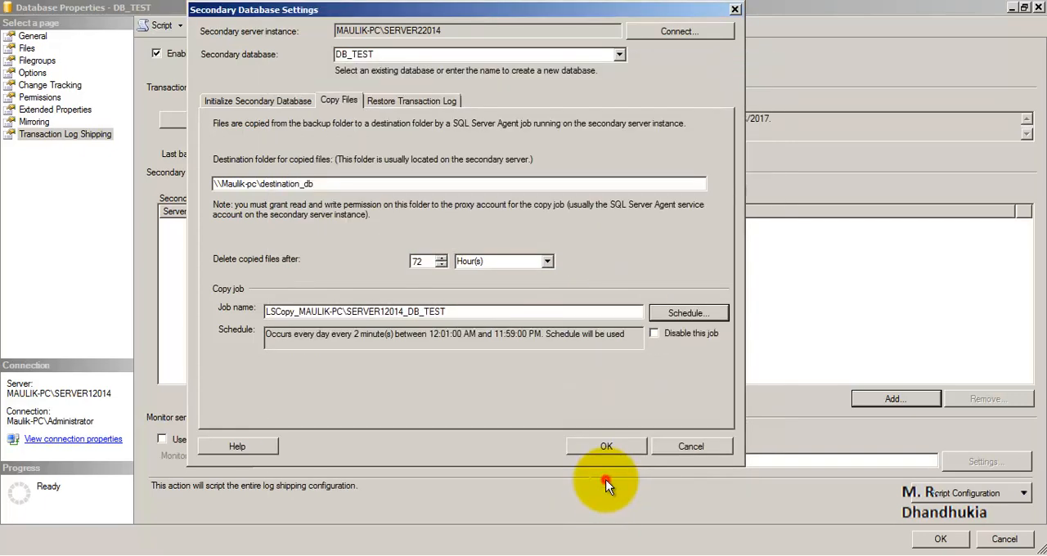
# - Set transaction log restores to Standby mode and disconnect users in the database when restoring backups
pyautogui.click(389, 100)
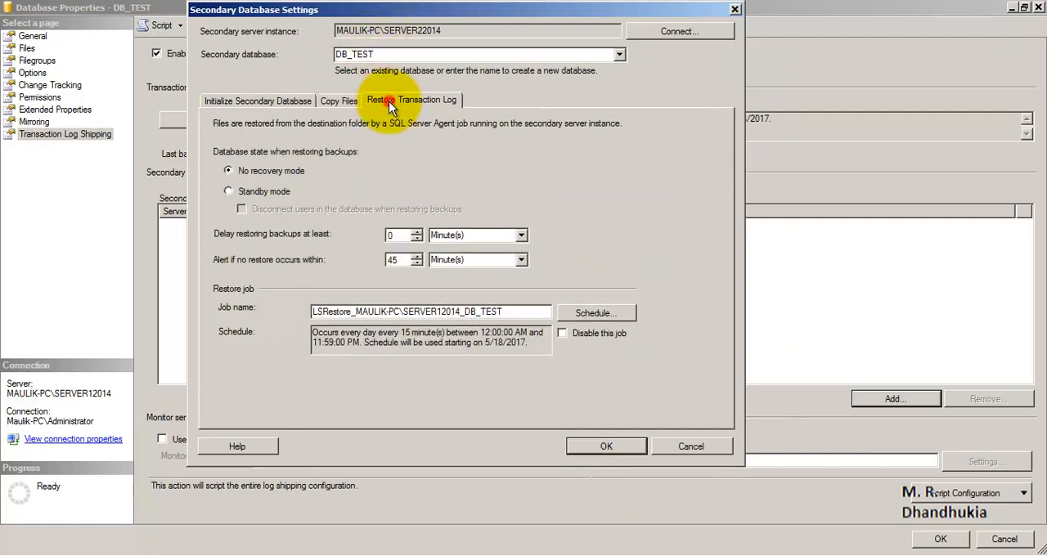
pyautogui.click(244, 194)
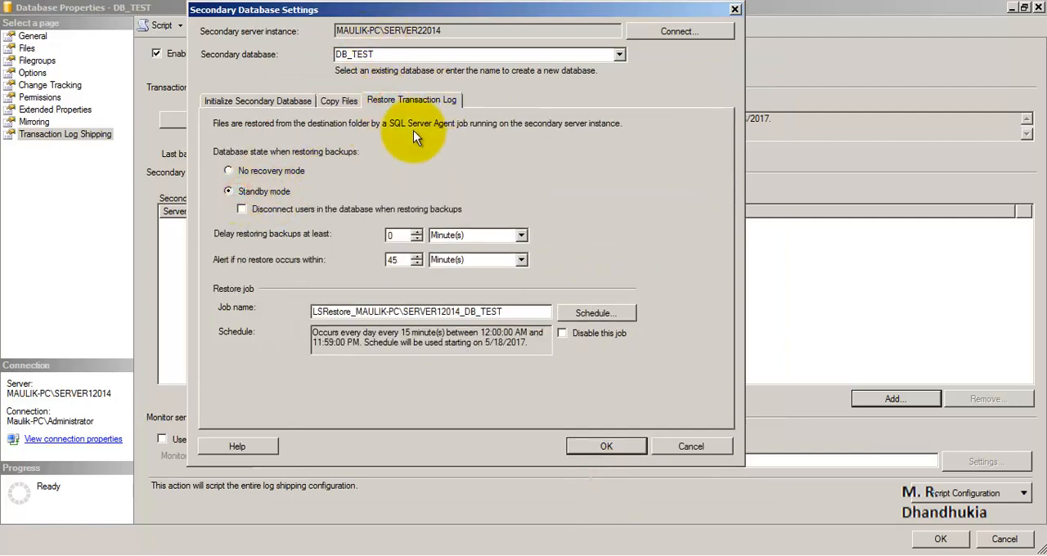
pyautogui.click(243, 210)
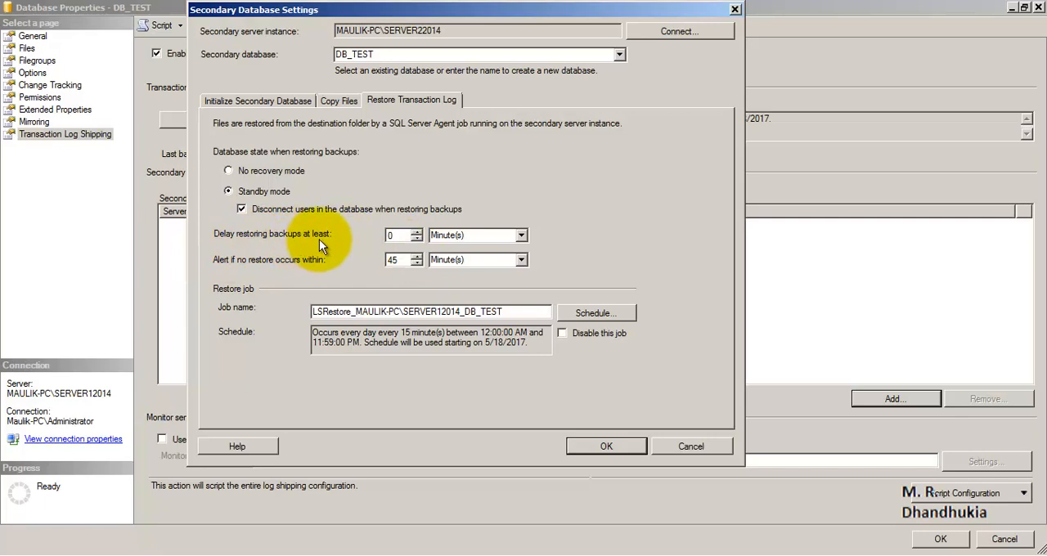
pyautogui.doubleClick(391, 235)
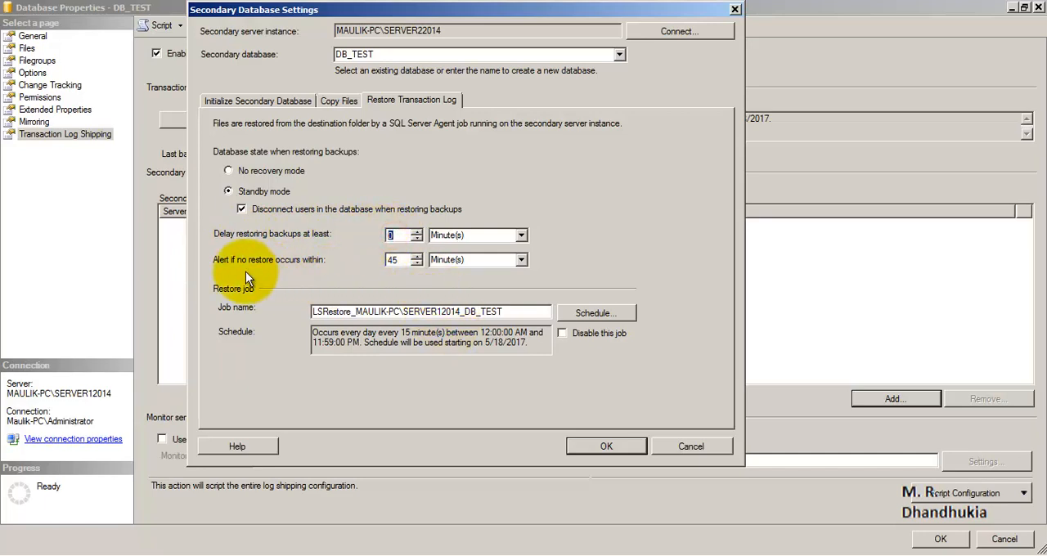
pyautogui.click(395, 235)
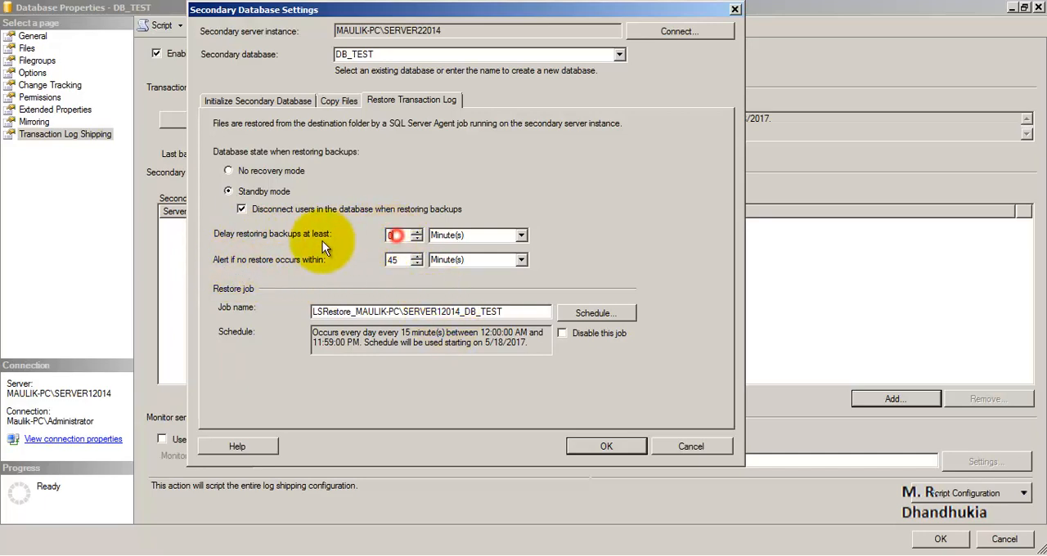
pyautogui.doubleClick(404, 261)
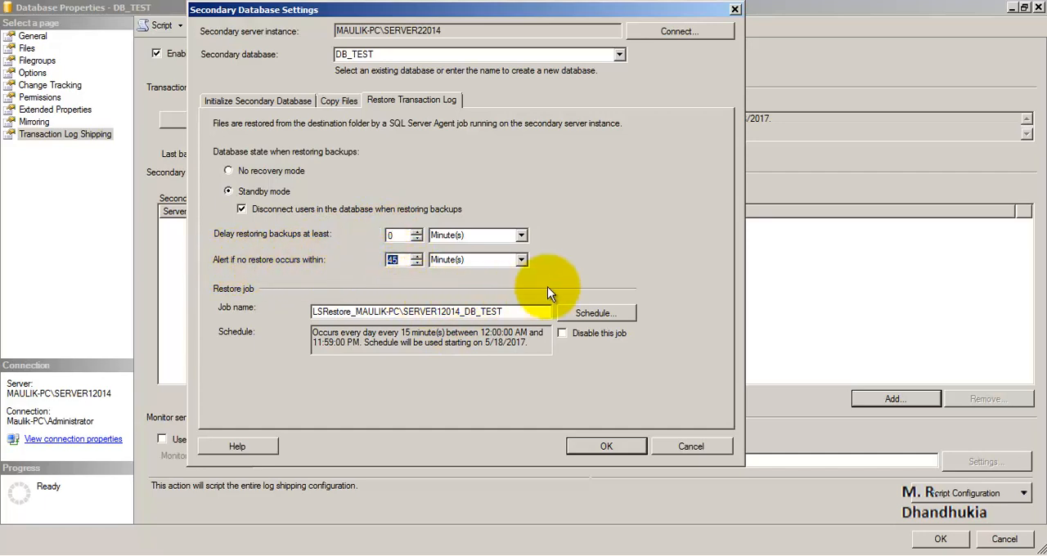
pyautogui.click(593, 248)
# - Schedule the log shipping restore job to occur every 2 minutes and accept the secondary database settings
pyautogui.click(617, 314)
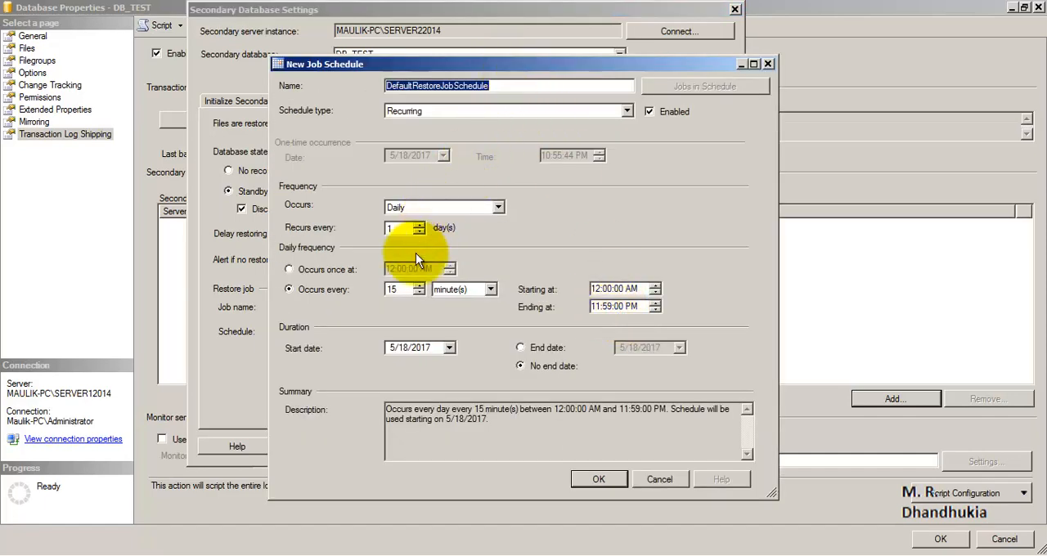
pyautogui.doubleClick(398, 289)
pyautogui.write('2')
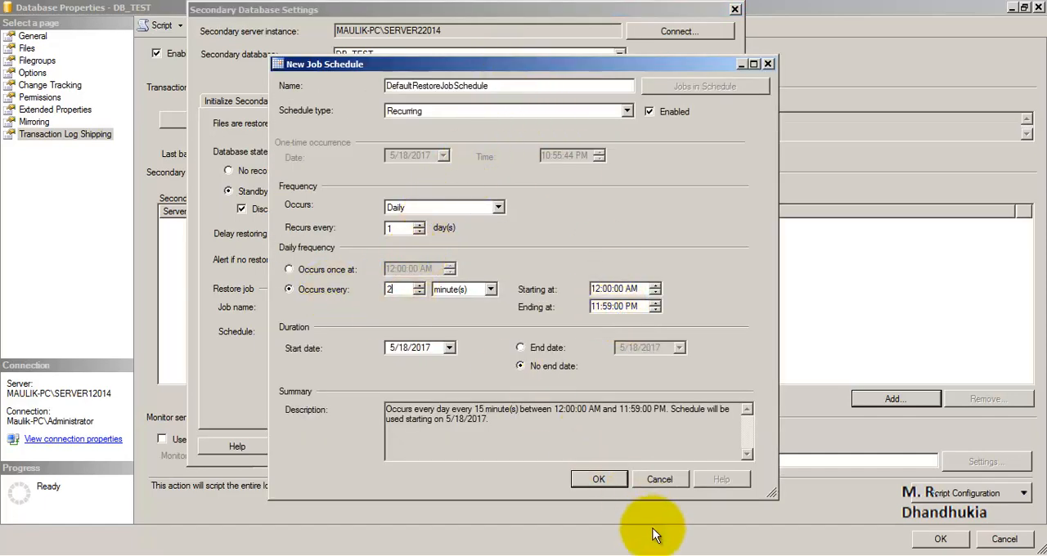
pyautogui.click(607, 482)
pyautogui.click(596, 446)
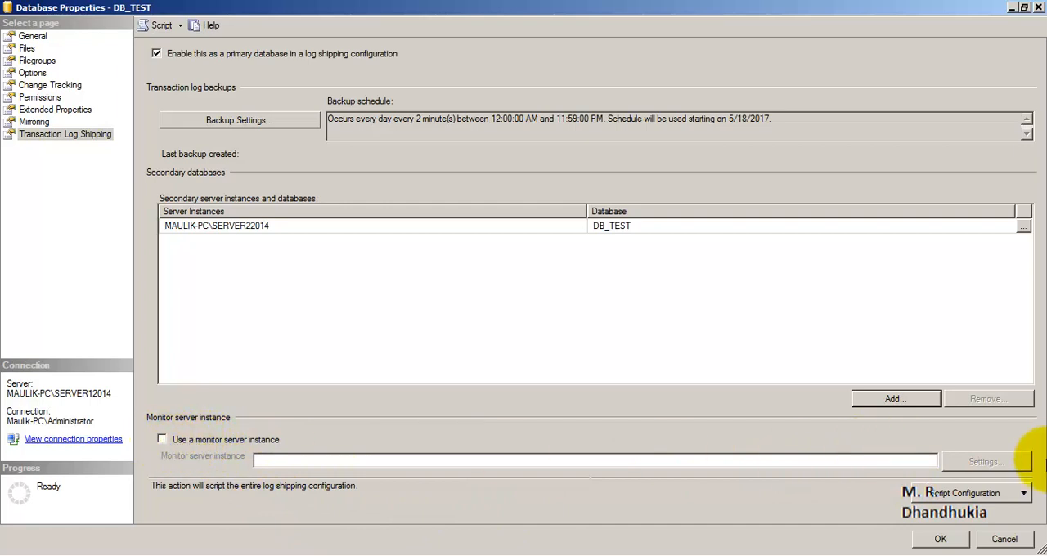
# - Review the backup schedule and the SERVER22014 secondary entry, and apply DB_TEST's transaction log shipping configuration
pyautogui.click(951, 541)
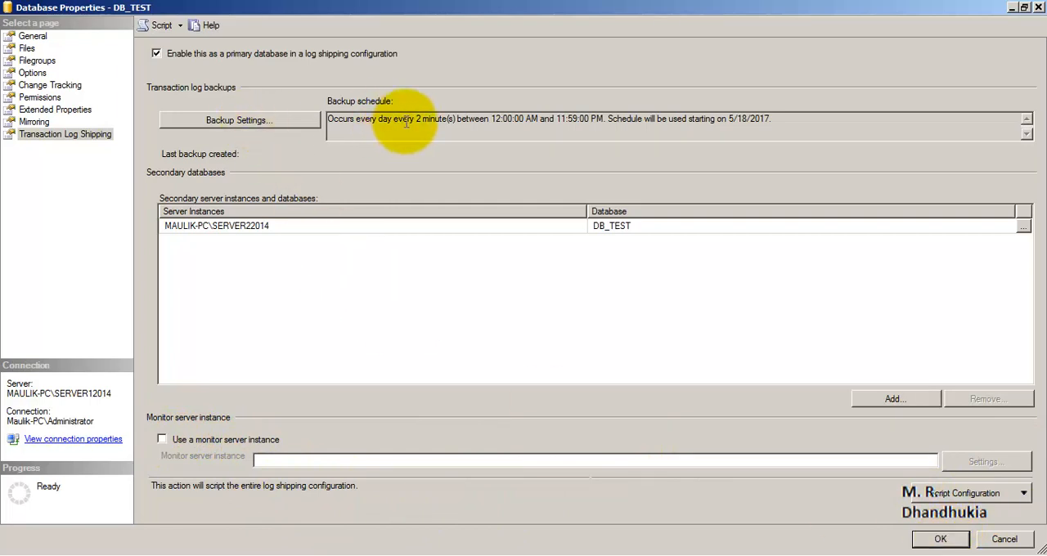
pyautogui.moveTo(376, 119); pyautogui.dragTo(484, 108)
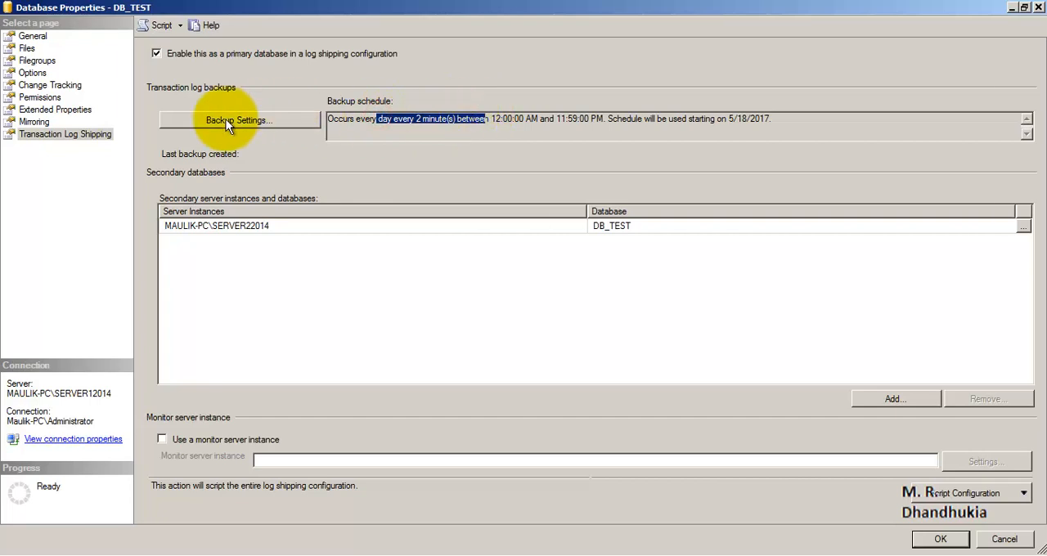
pyautogui.click(269, 226)
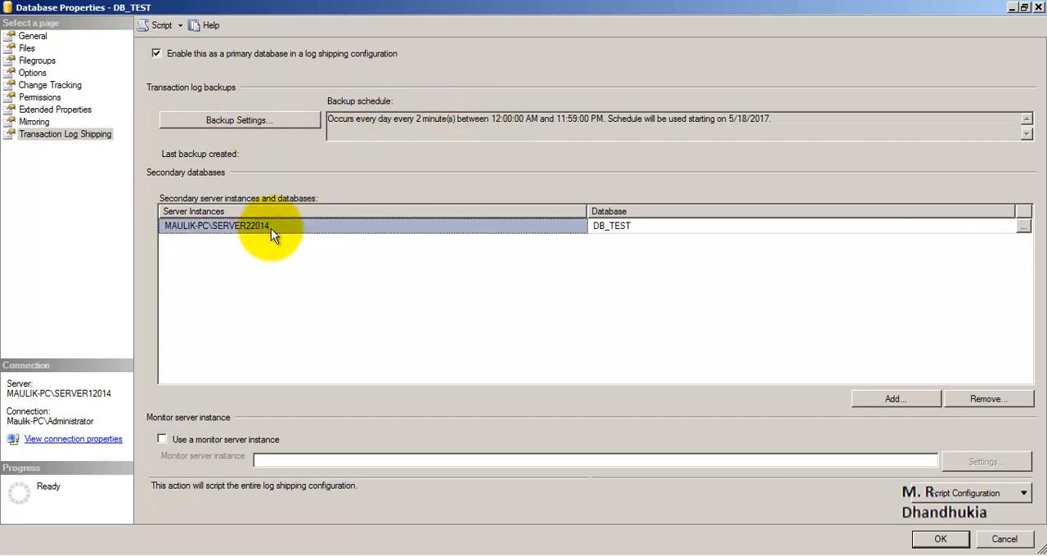
pyautogui.click(940, 539)
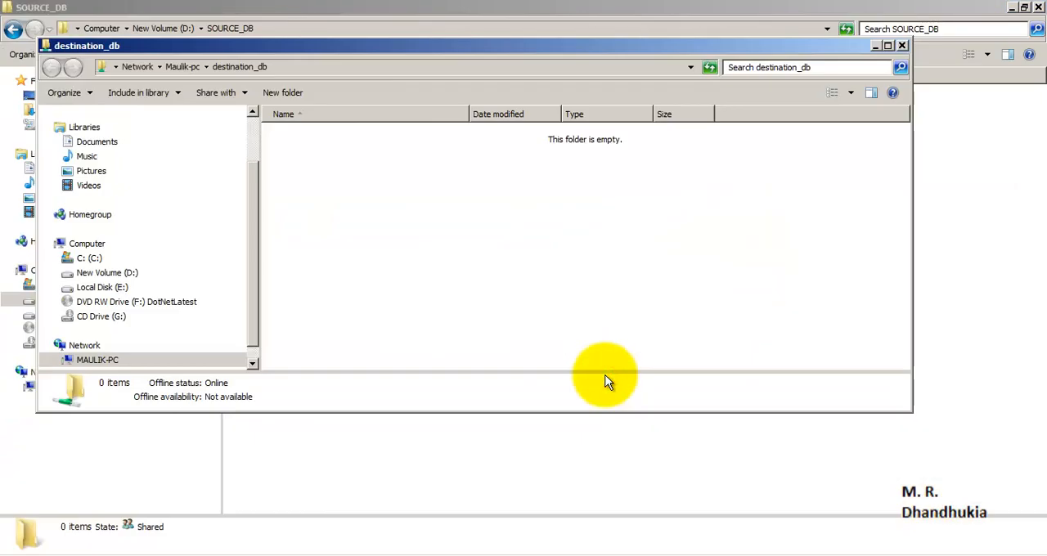
# - Close the destination_db folder window, return to SQL Server Management Studio and show the SQL Server Agent jobs on SERVER12014
pyautogui.click(903, 46)
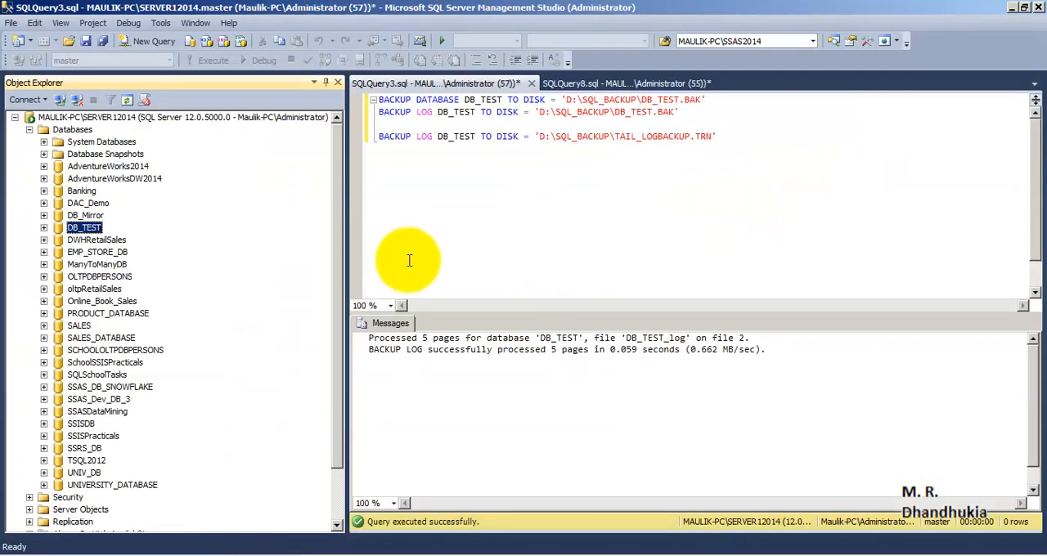
pyautogui.click(561, 193)
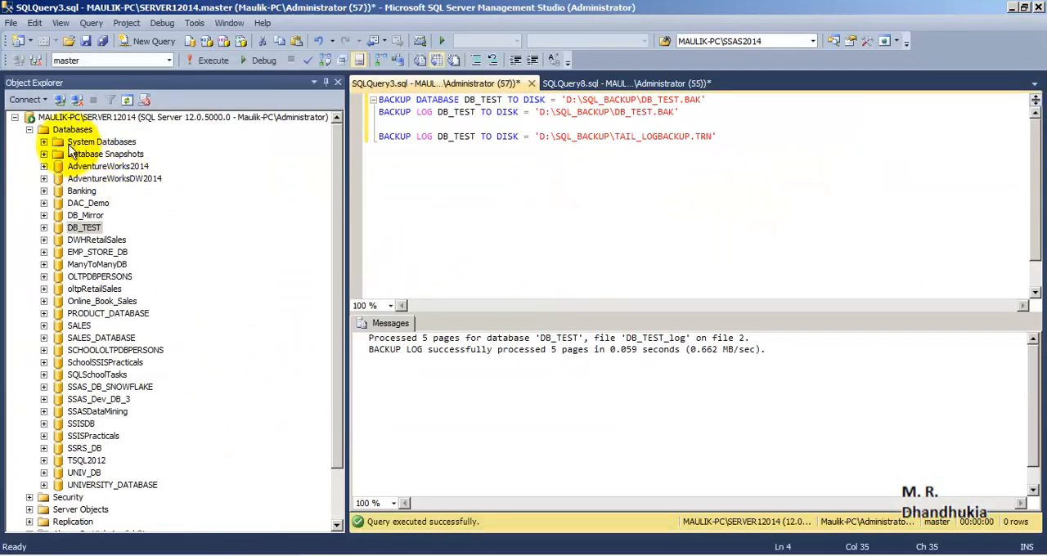
pyautogui.click(29, 129)
pyautogui.click(30, 215)
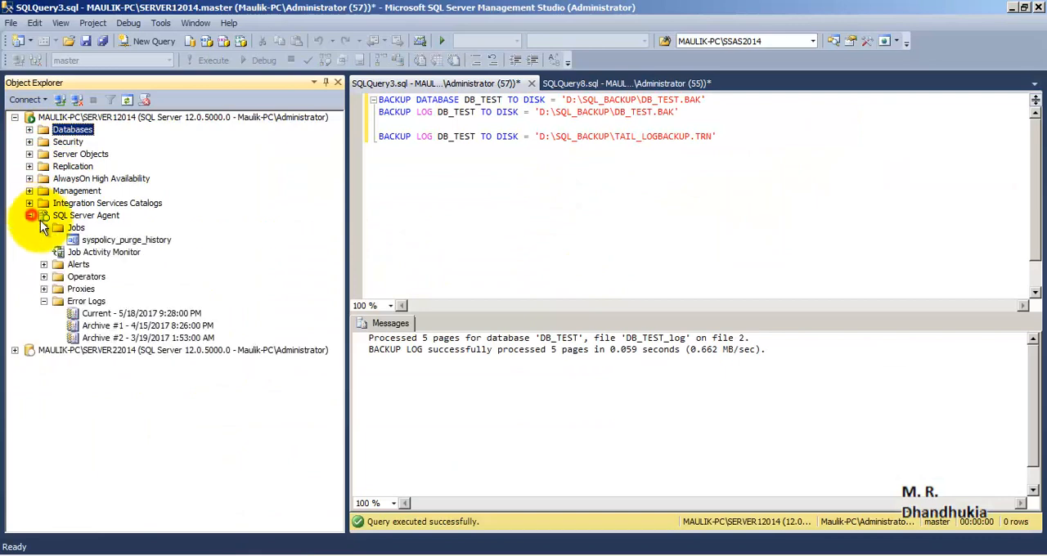
# - Refresh the SQL Server Agent jobs on SERVER12014 and locate the LSBackup_DB_TEST job
pyautogui.rightClick(76, 227)
pyautogui.click(135, 379)
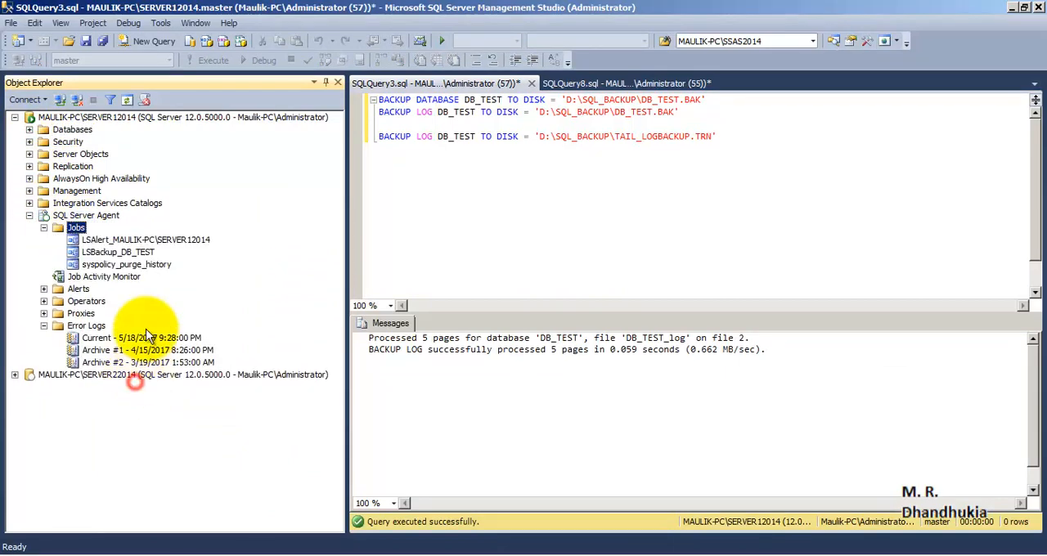
pyautogui.click(76, 116)
pyautogui.click(118, 252)
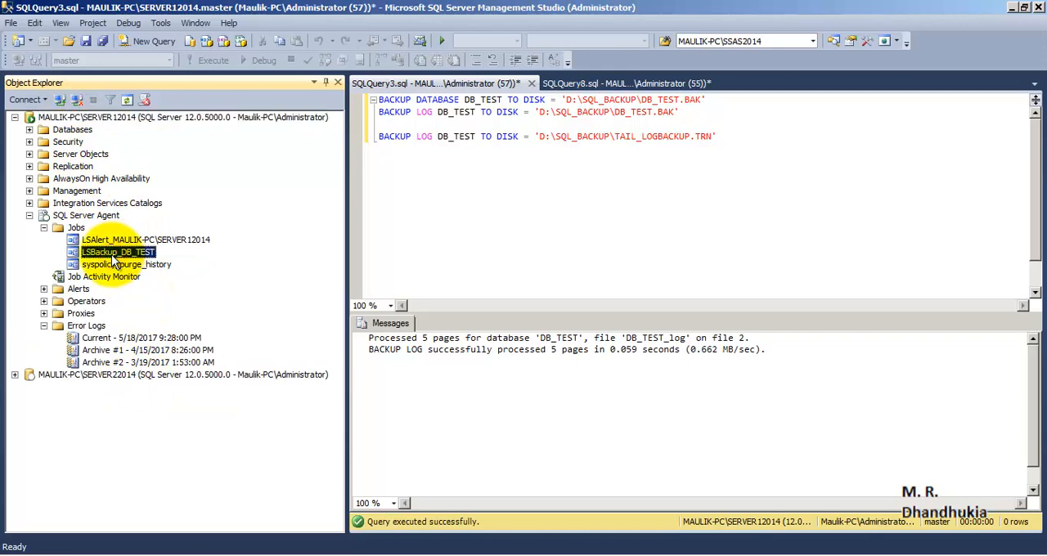
# - Refresh the SQL Server Agent jobs on SERVER22014 and inspect the log shipping copy, restore and alert jobs
pyautogui.click(15, 117)
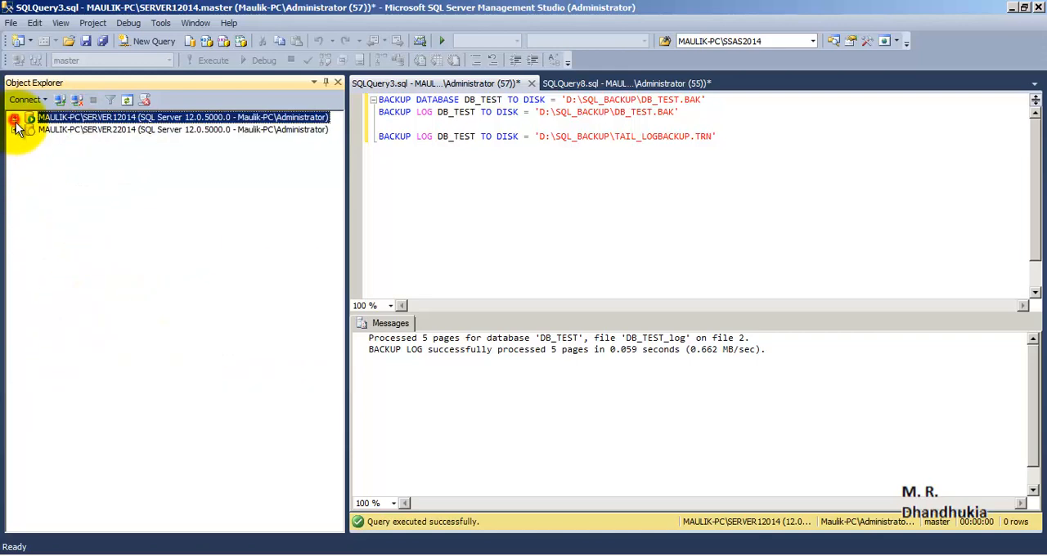
pyautogui.click(15, 130)
pyautogui.click(29, 264)
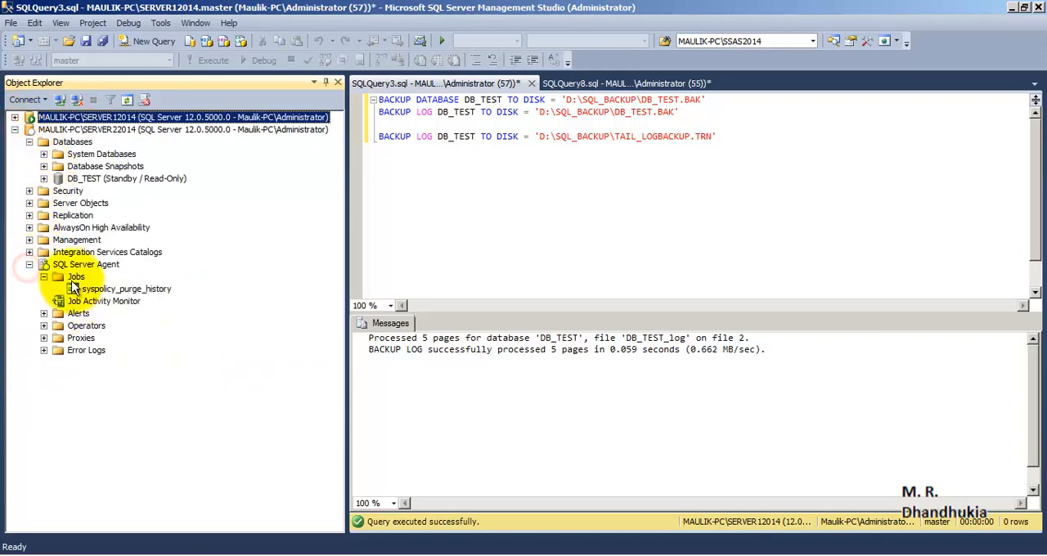
pyautogui.click(75, 278)
pyautogui.rightClick(74, 279)
pyautogui.click(125, 431)
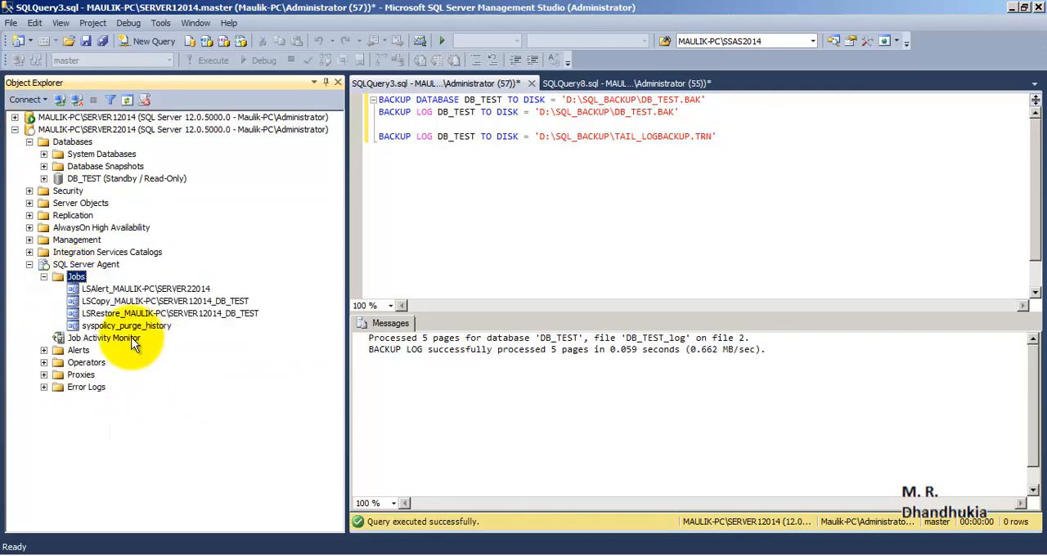
pyautogui.click(105, 303)
pyautogui.click(106, 314)
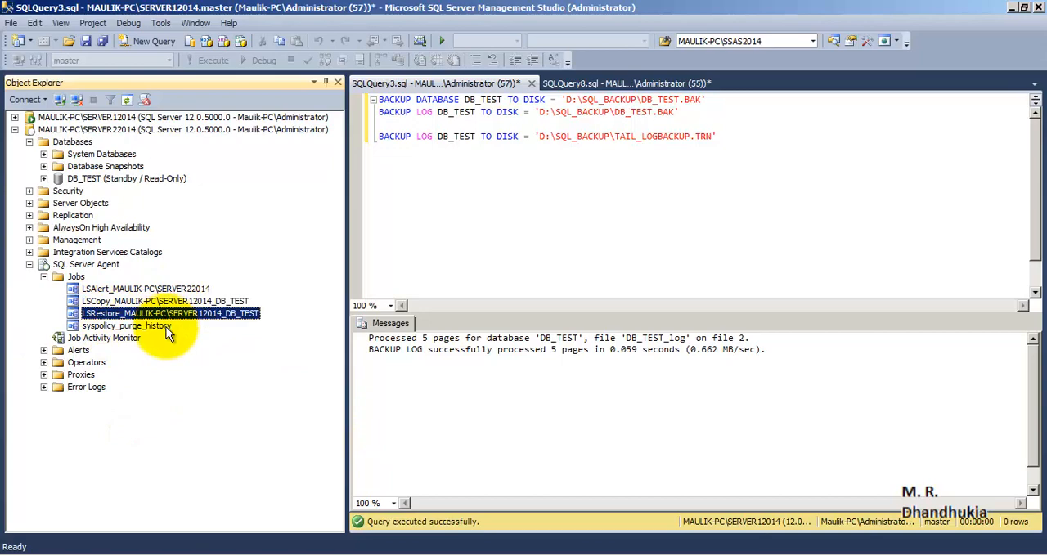
pyautogui.click(119, 289)
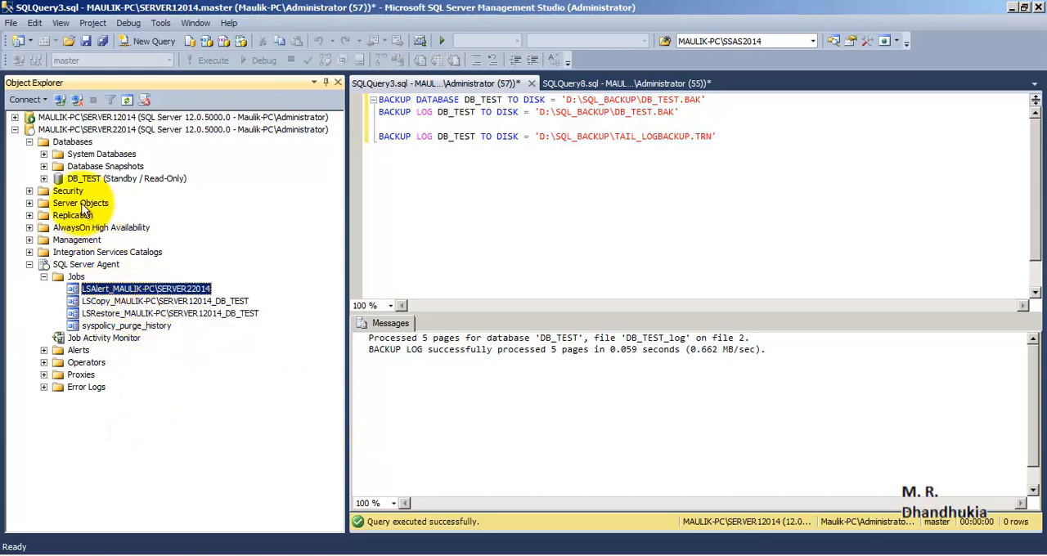
# - Collapse SERVER22014 and look at the log shipping alert job among SERVER12014's agent jobs
pyautogui.click(14, 129)
pyautogui.click(14, 117)
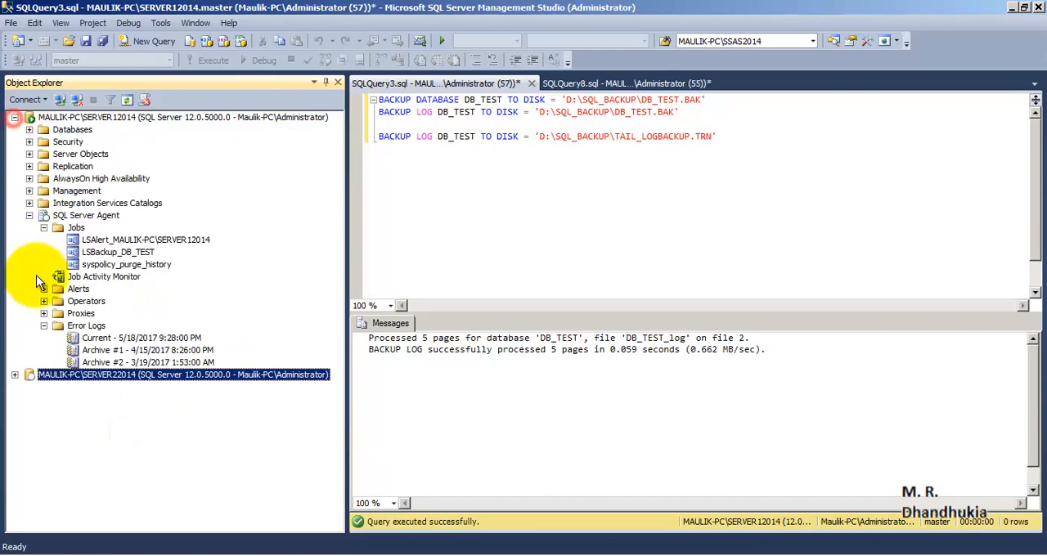
pyautogui.click(123, 239)
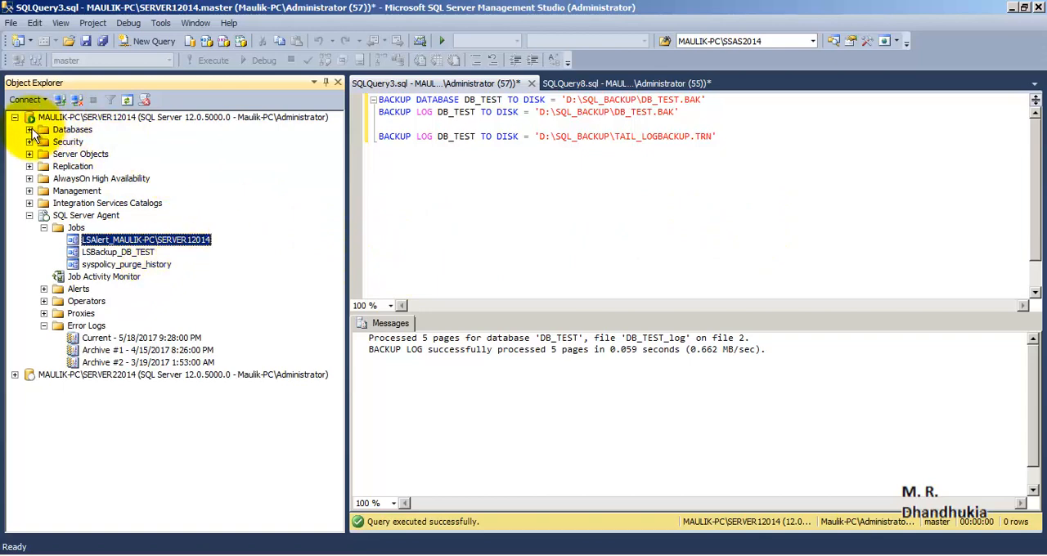
# - Check the SOURCE_DB folder for log backup files after refreshing it, and return to SQL Server Management Studio
pyautogui.moveTo(33, 533)
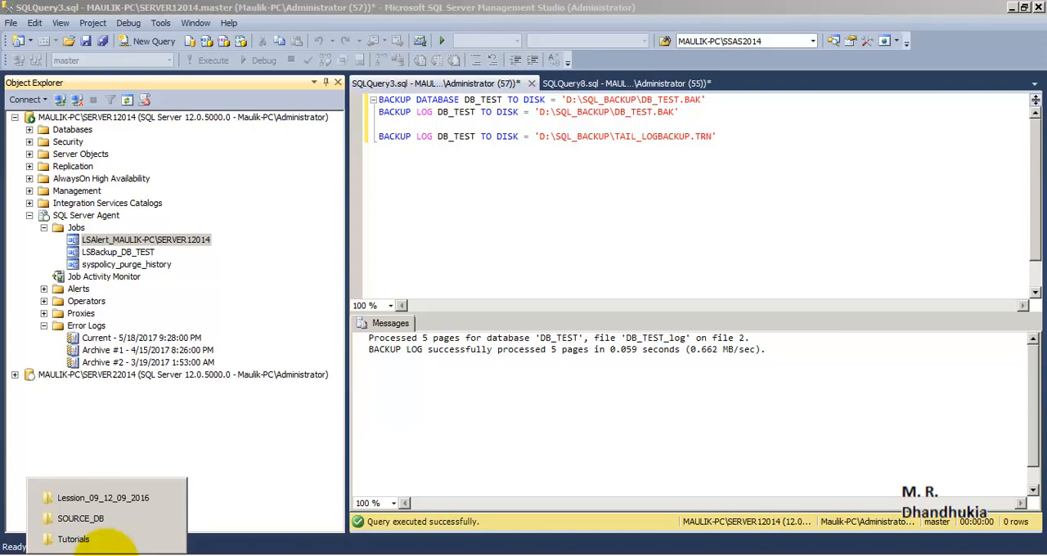
pyautogui.click(103, 522)
pyautogui.rightClick(475, 266)
pyautogui.click(514, 316)
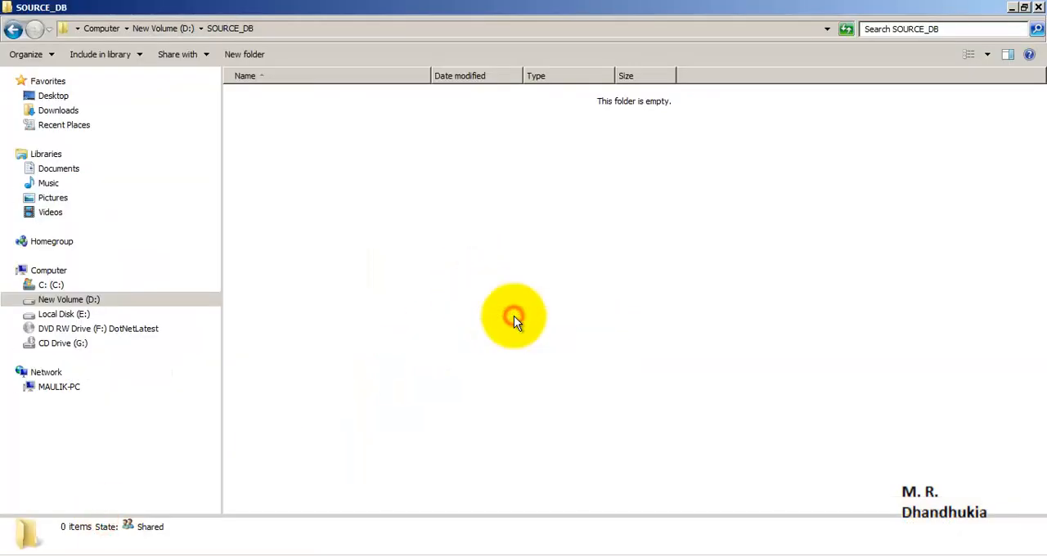
pyautogui.click(262, 555)
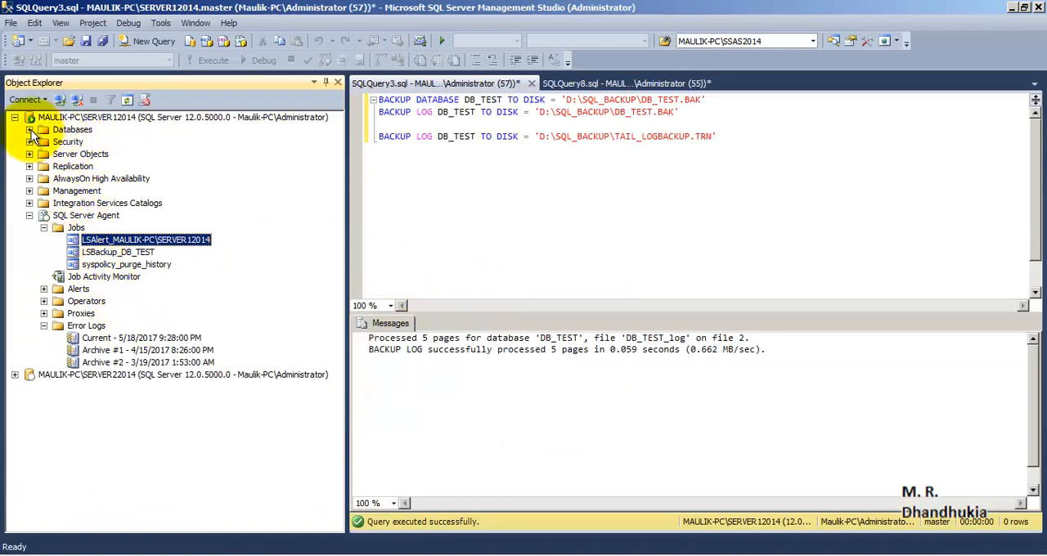
# - Open the top 200 rows of dbo.Table_1 in SERVER12014's DB_TEST database for editing
pyautogui.click(30, 215)
pyautogui.click(30, 129)
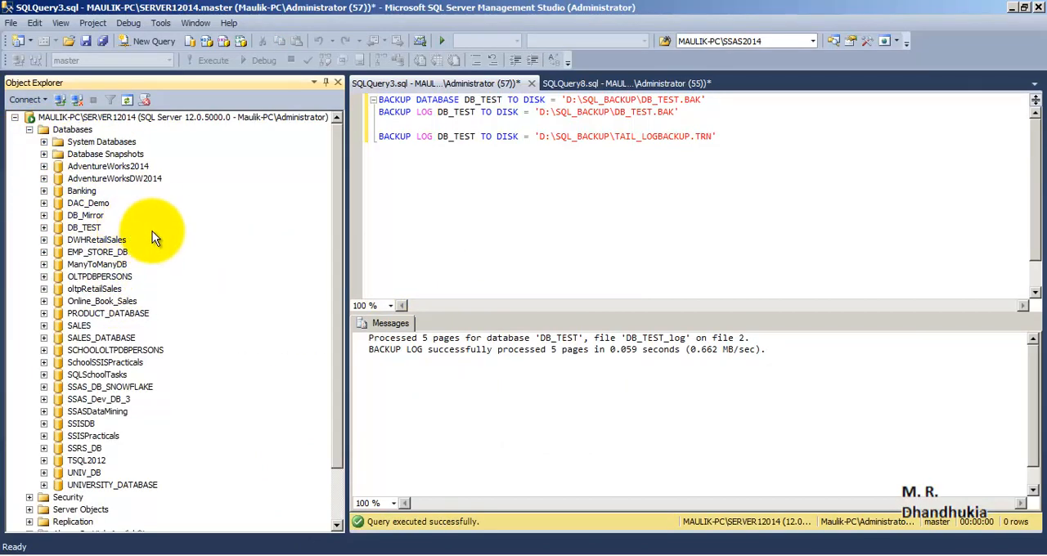
pyautogui.click(85, 228)
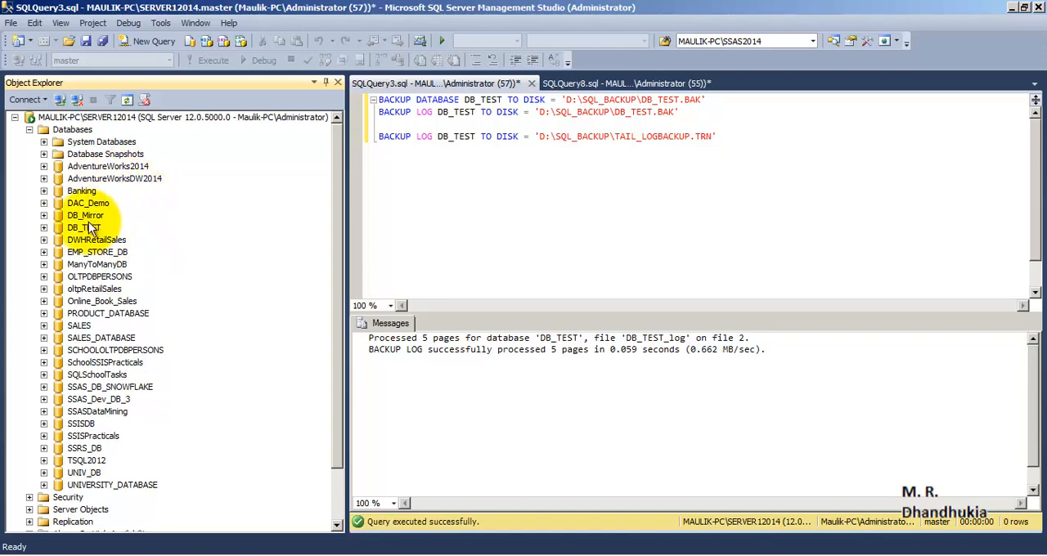
pyautogui.click(44, 227)
pyautogui.click(122, 387)
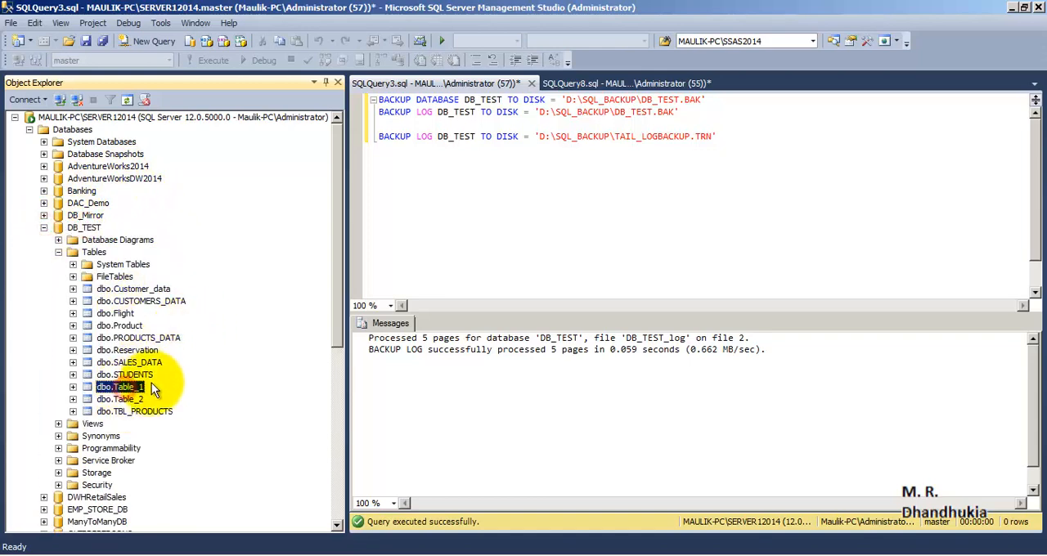
pyautogui.rightClick(139, 390)
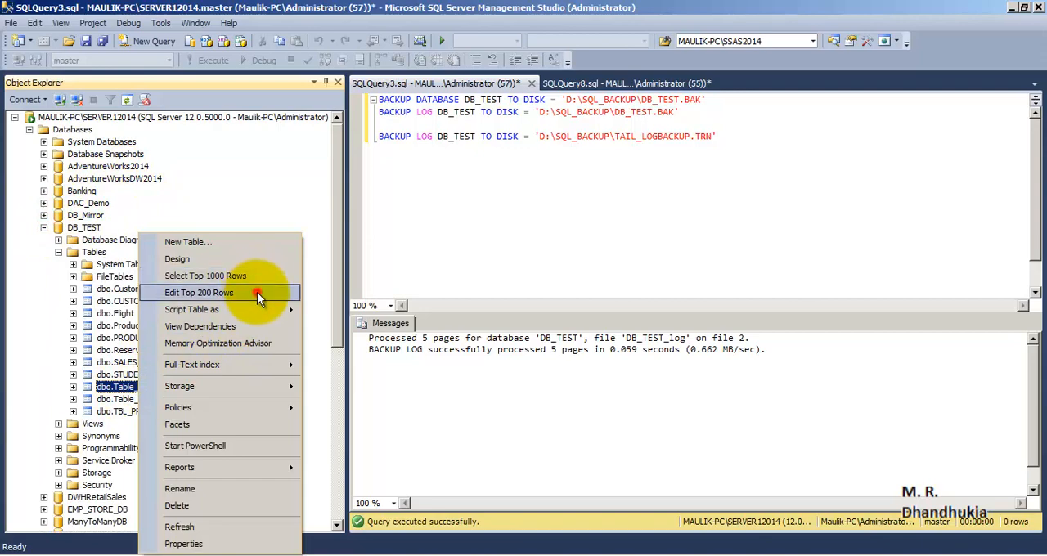
pyautogui.click(257, 292)
# - Add rows with col1 values 8, 9 and 10 to dbo.Table_1 and close the table editor
pyautogui.click(433, 231)
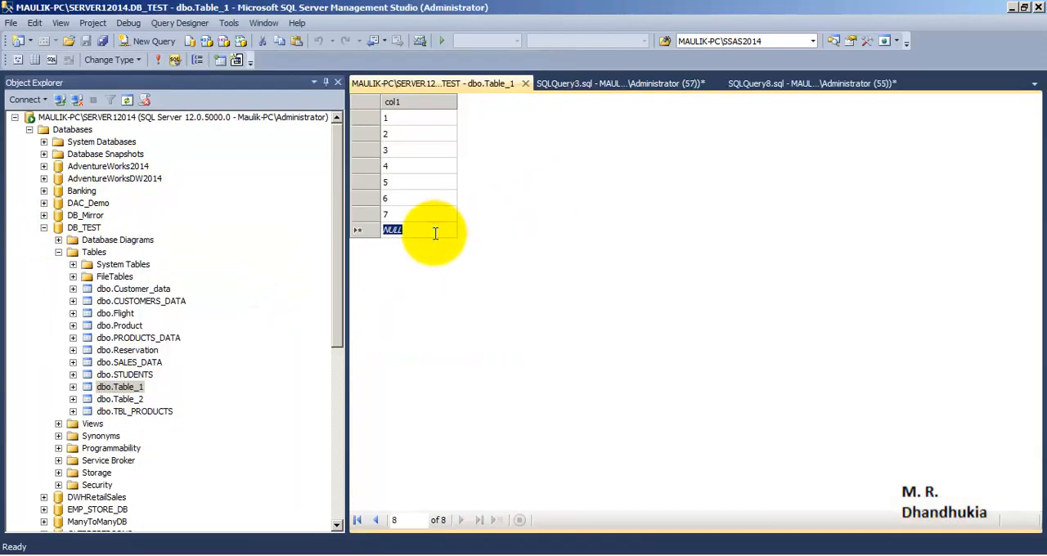
pyautogui.write('8')
pyautogui.click(432, 246)
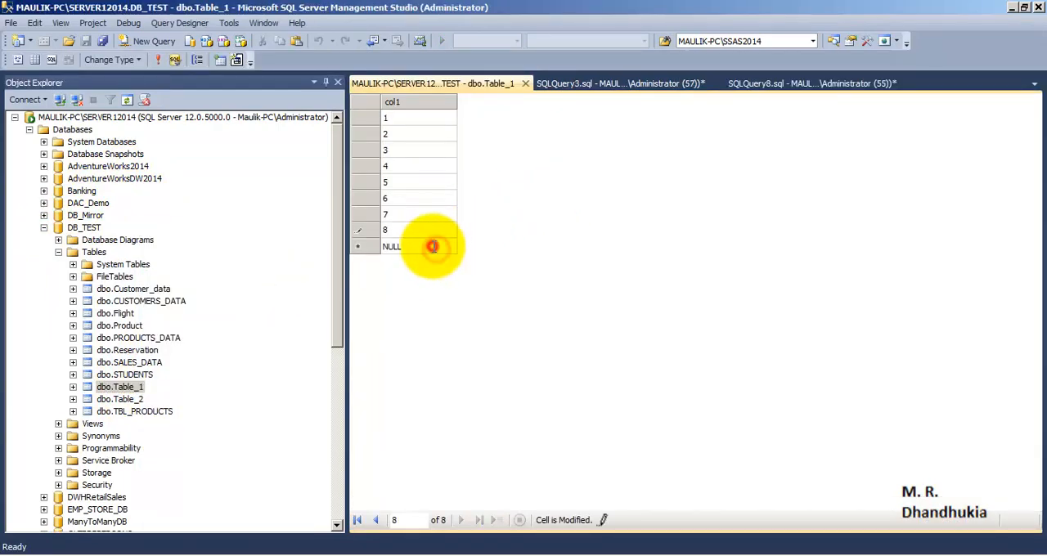
pyautogui.write('9')
pyautogui.click(431, 262)
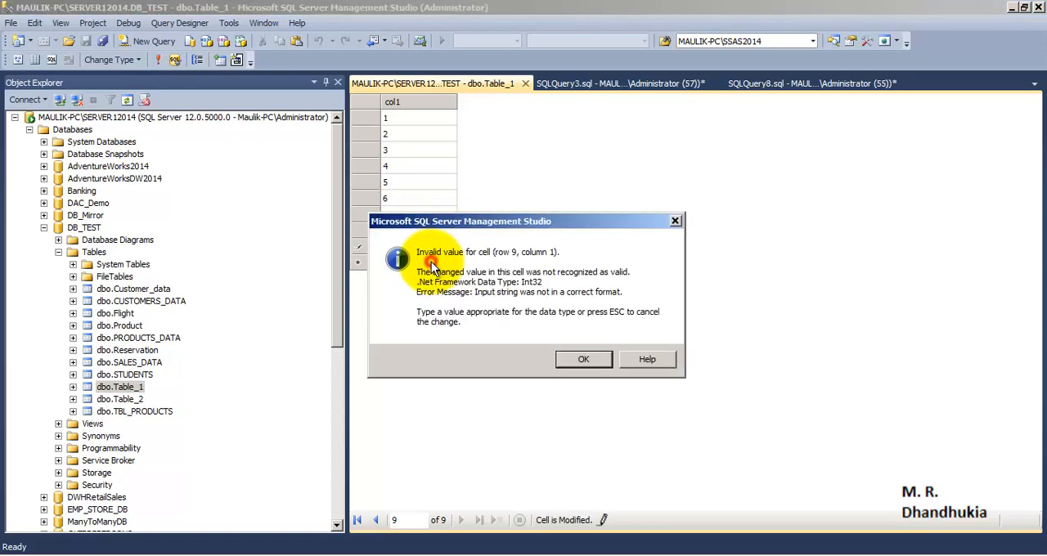
pyautogui.click(594, 355)
pyautogui.moveTo(420, 245); pyautogui.dragTo(332, 234)
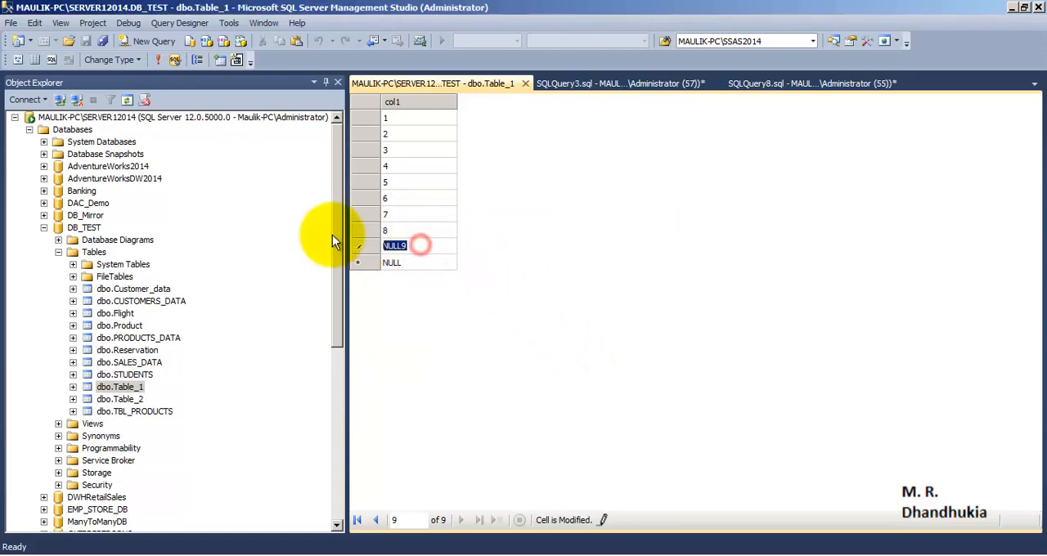
pyautogui.write('9')
pyautogui.click(384, 262)
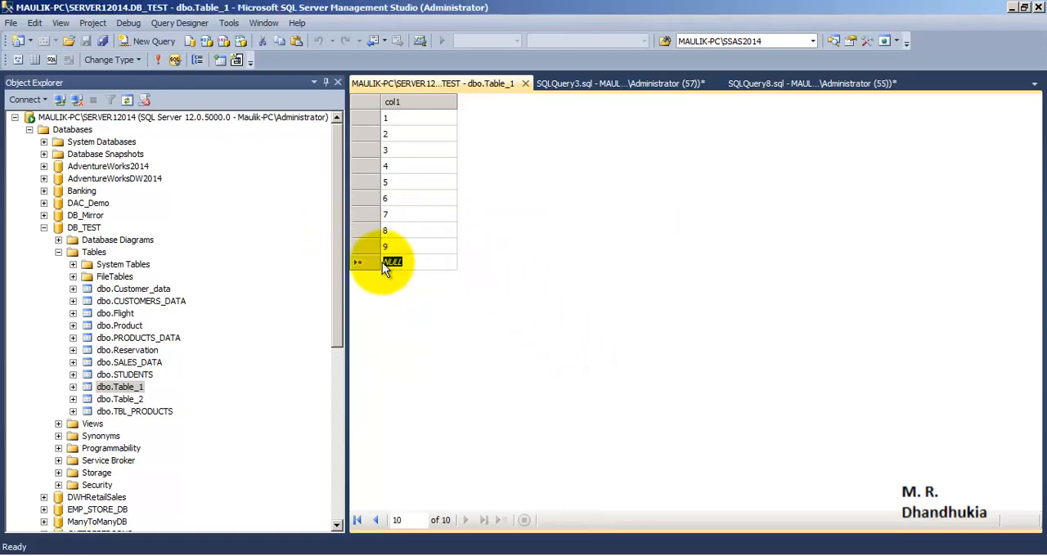
pyautogui.write('10')
pyautogui.click(415, 246)
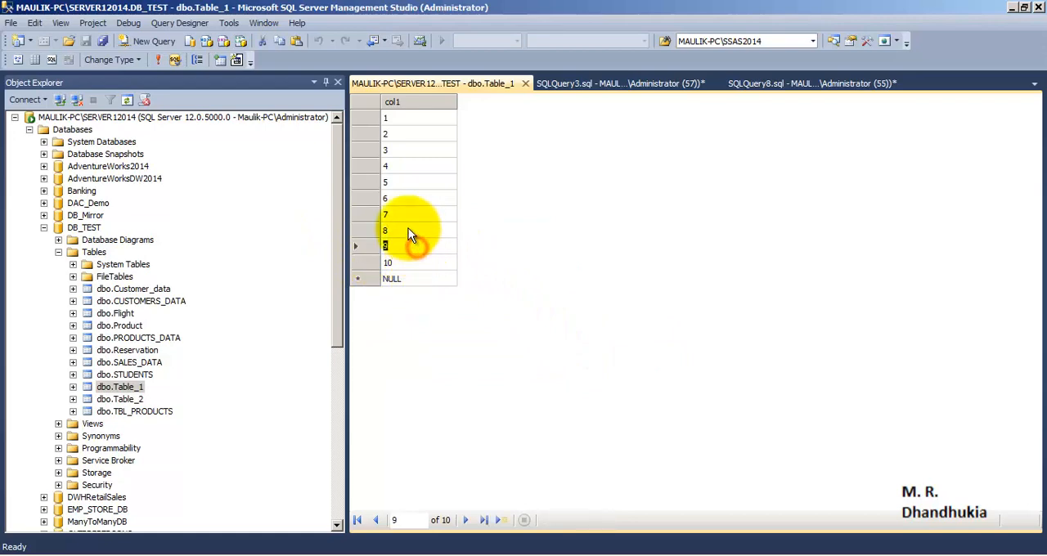
pyautogui.click(404, 260)
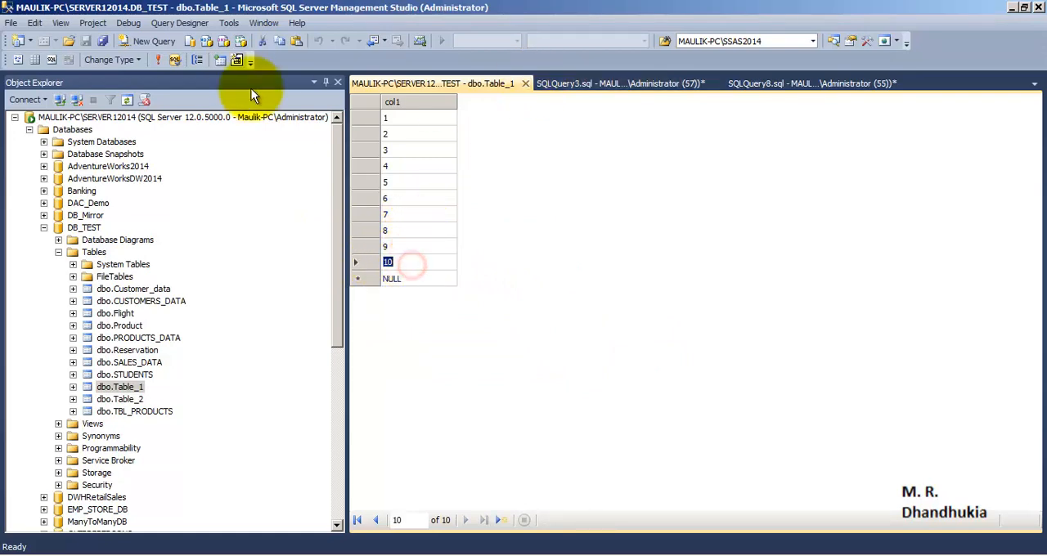
pyautogui.click(526, 83)
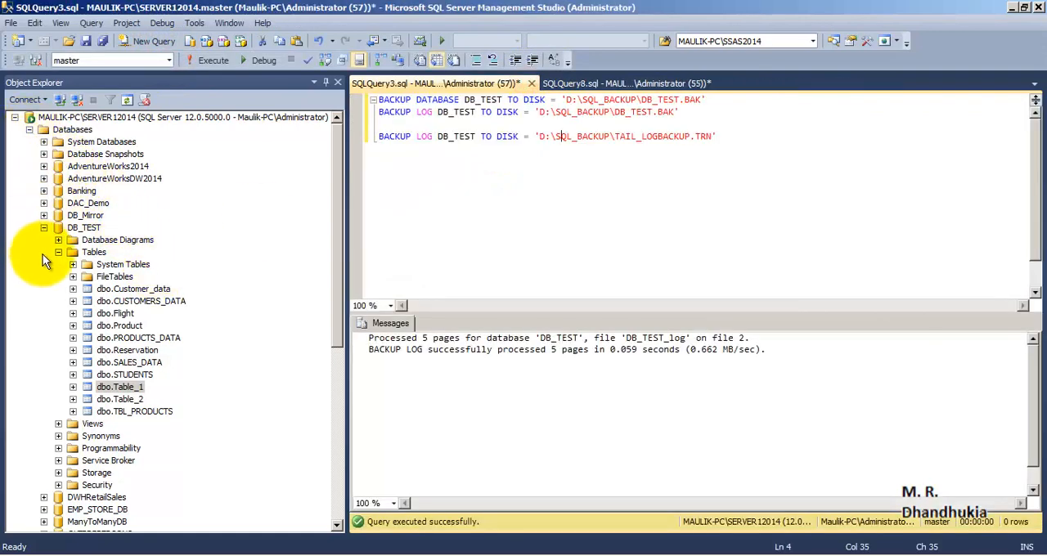
# - Query the top 1000 rows of dbo.Table_1 in SERVER22014's standby DB_TEST and check the last col1 value
pyautogui.click(29, 129)
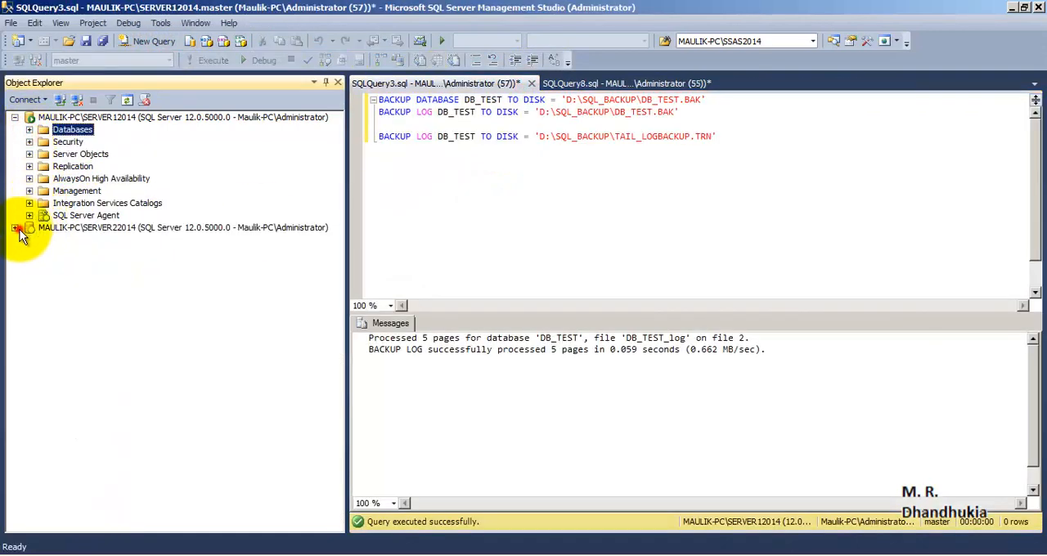
pyautogui.click(14, 227)
pyautogui.click(44, 277)
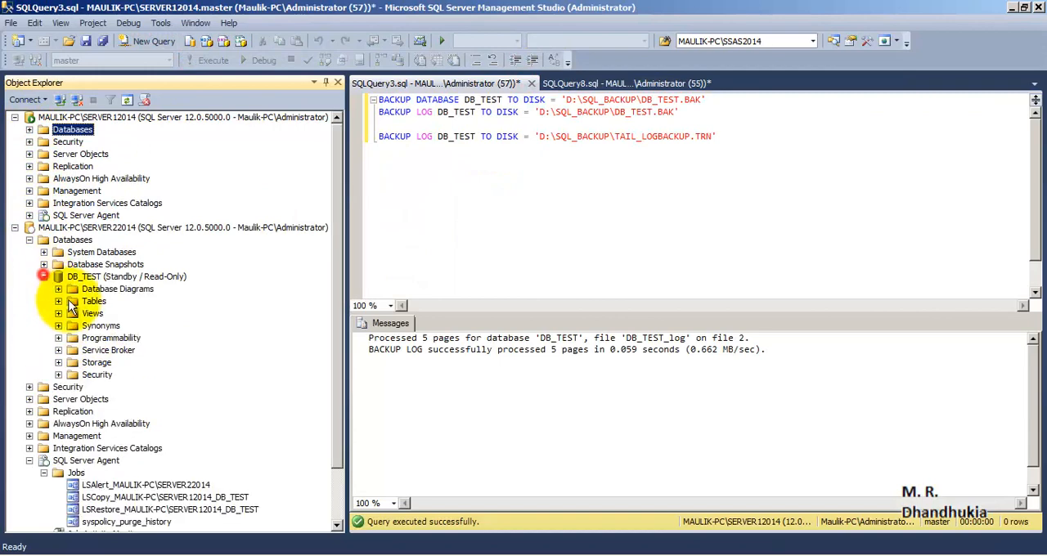
pyautogui.click(58, 301)
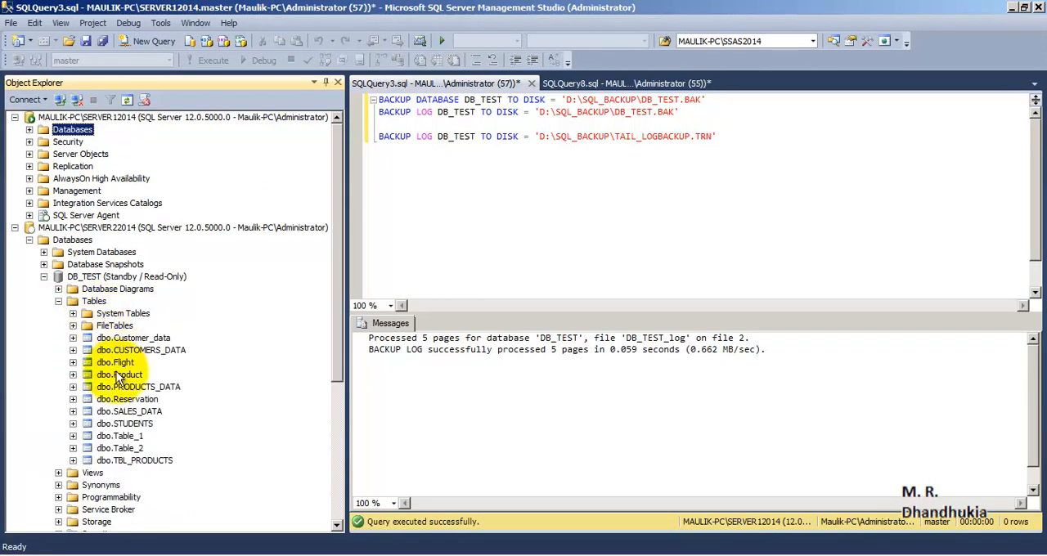
pyautogui.rightClick(129, 437)
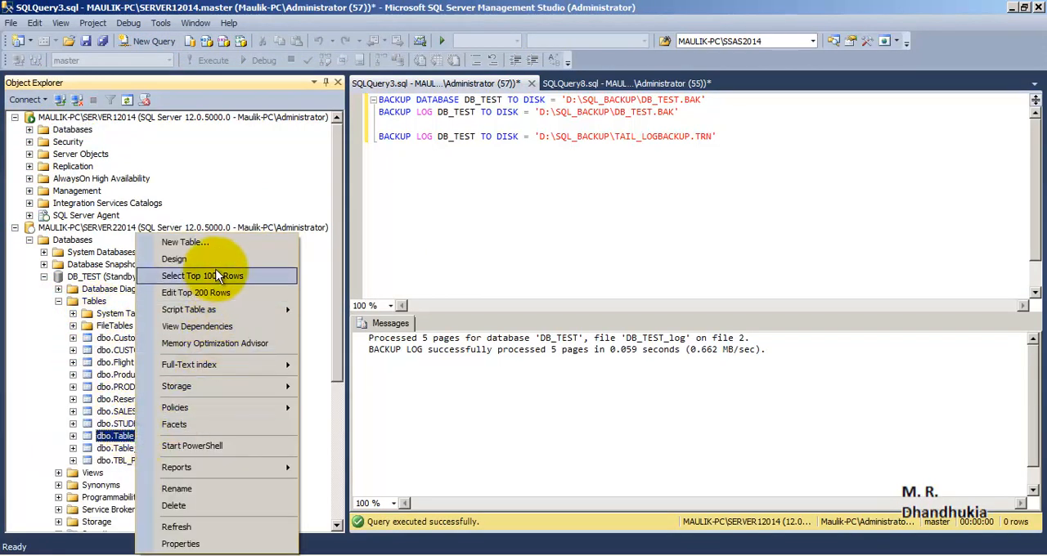
pyautogui.click(216, 271)
pyautogui.click(393, 445)
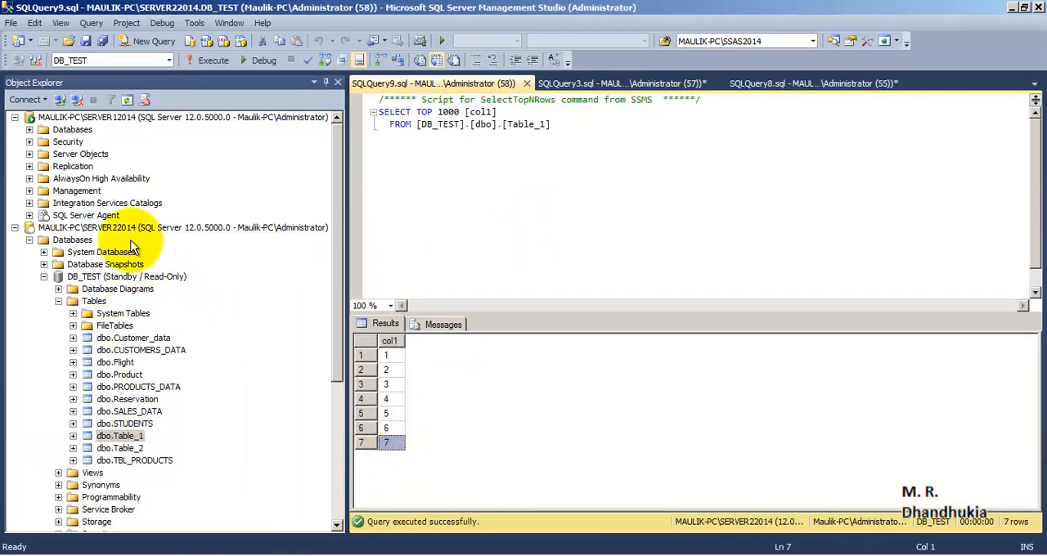
pyautogui.click(106, 227)
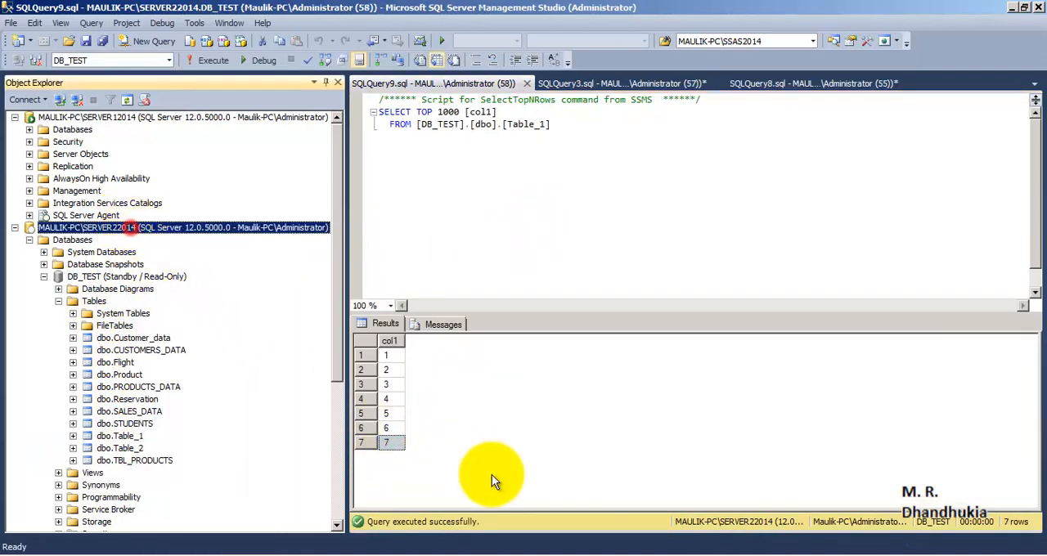
pyautogui.click(408, 442)
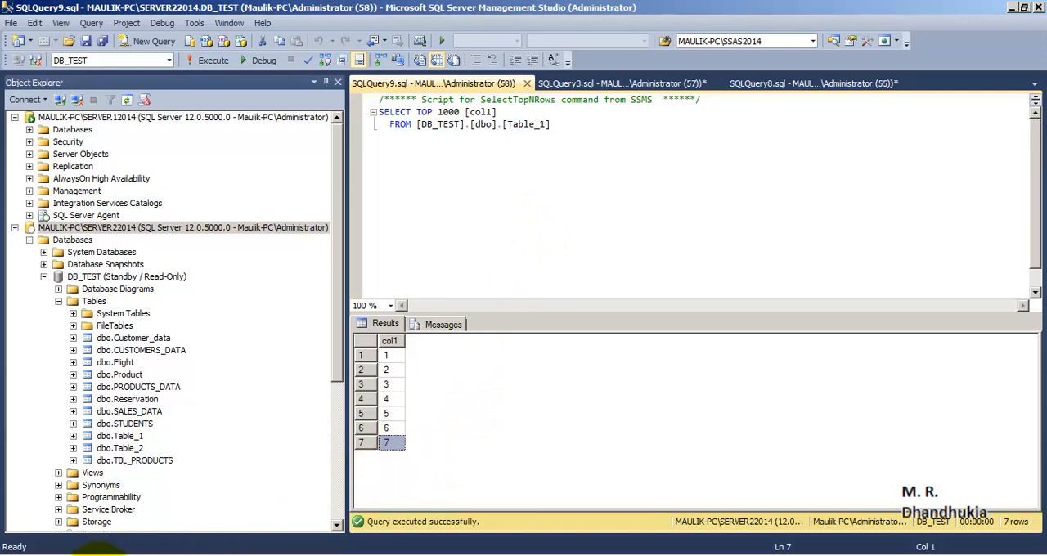
# - Switch to the SOURCE_DB folder, refresh it and examine the transaction log backup file for DB_TEST
pyautogui.rightClick(98, 548)
pyautogui.click(91, 517)
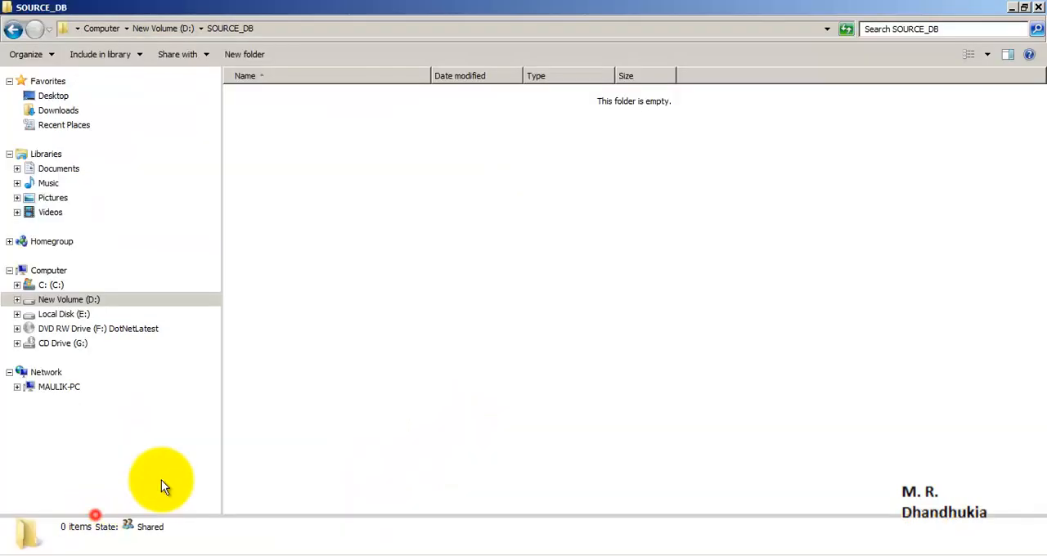
pyautogui.rightClick(411, 215)
pyautogui.click(428, 253)
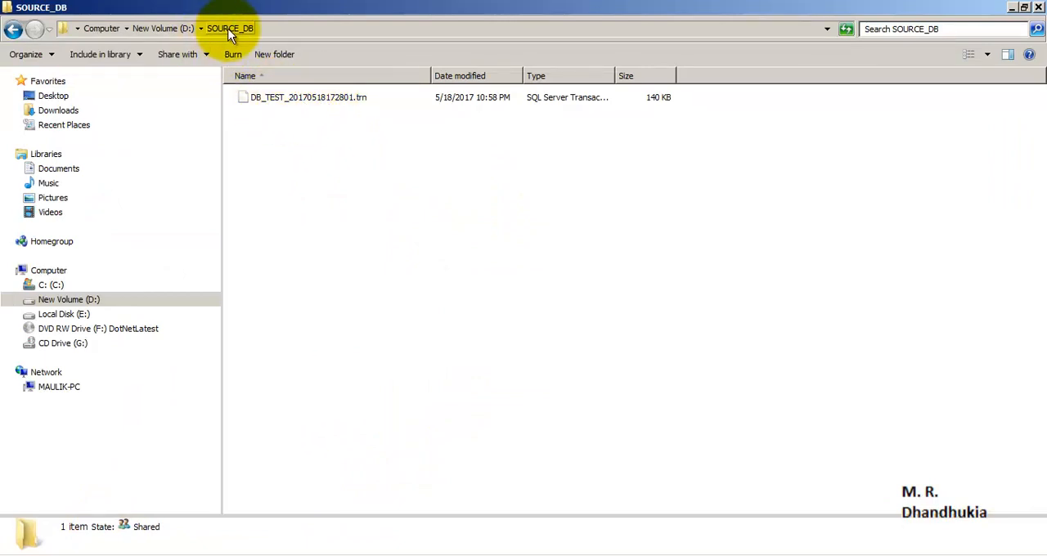
pyautogui.click(288, 99)
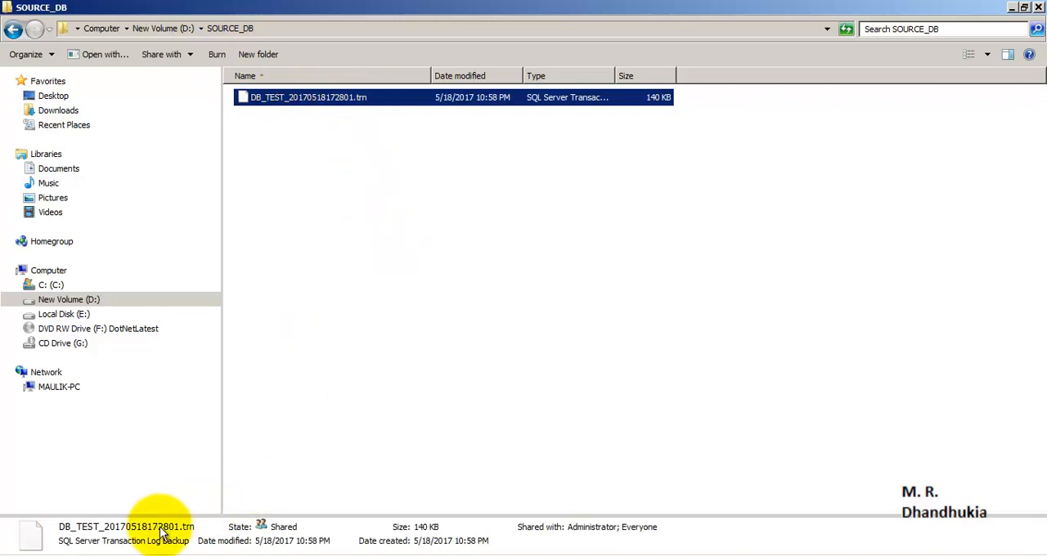
pyautogui.click(110, 555)
pyautogui.click(105, 524)
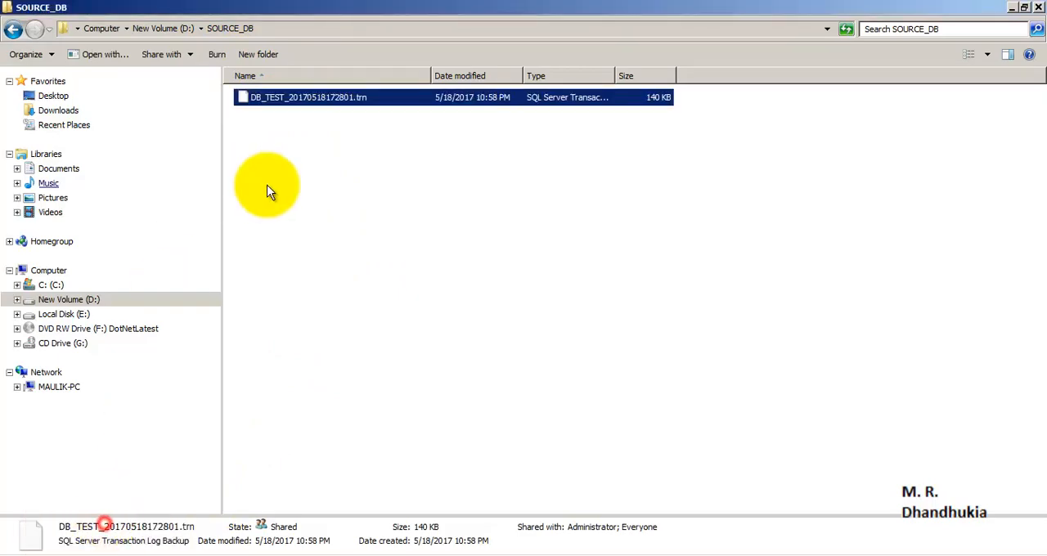
# - Go up to the D: drive, open the DESTINATION_DB folder and refresh it to check for a copied log backup
pyautogui.click(167, 30)
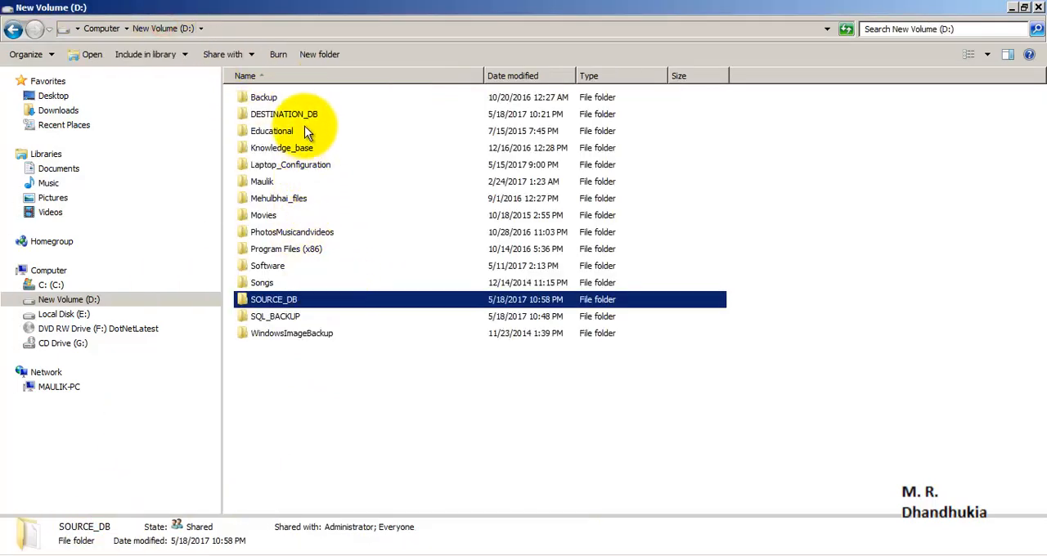
pyautogui.click(304, 119)
pyautogui.doubleClick(304, 119)
pyautogui.rightClick(338, 134)
pyautogui.click(399, 178)
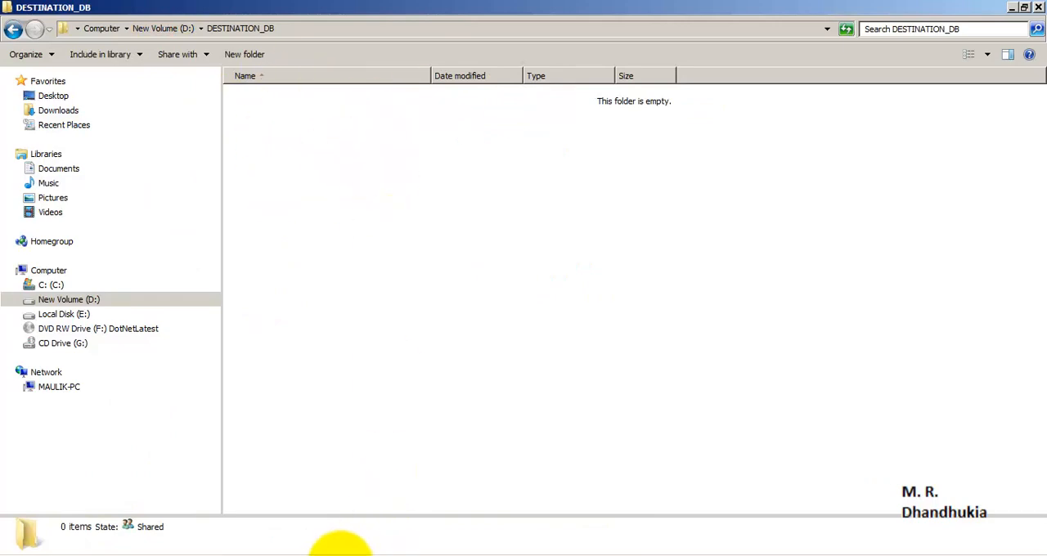
# - Switch to SQL Server Management Studio, rerun the top 1000 query on standby Table_1 and check the last col1 value
pyautogui.click(267, 555)
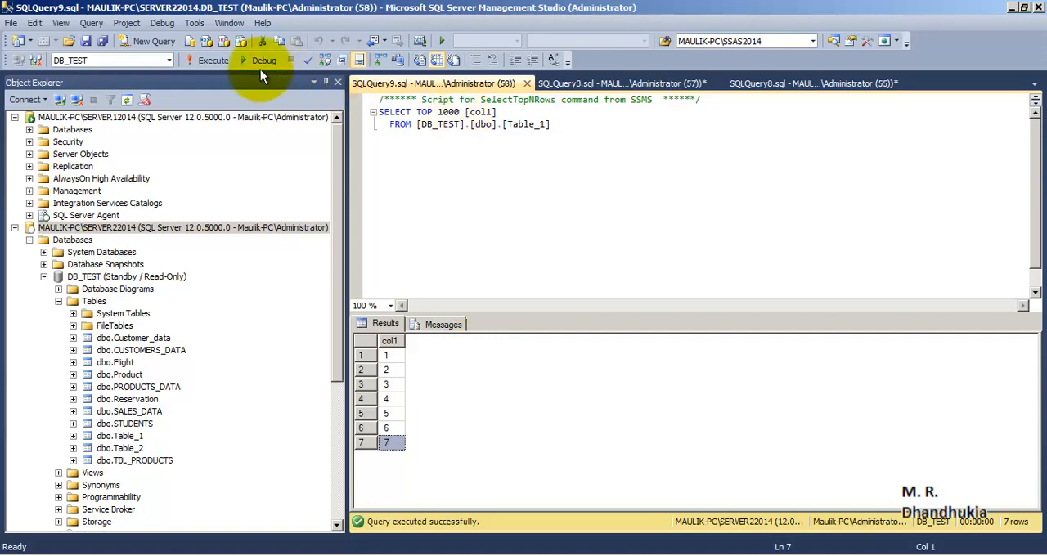
pyautogui.click(217, 60)
pyautogui.click(394, 443)
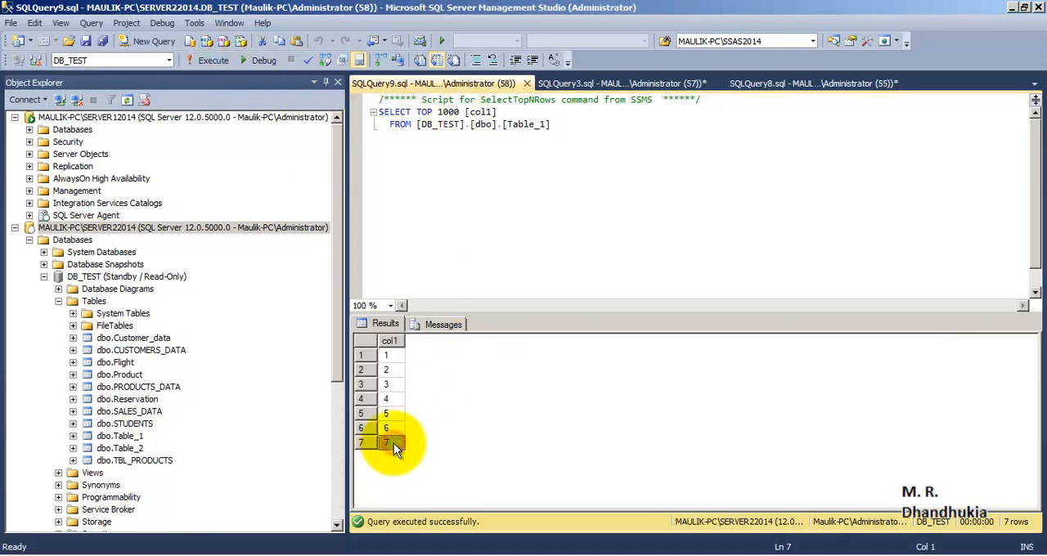
# - Return to the DESTINATION_DB folder and refresh it repeatedly to check for the copied transaction log backup
pyautogui.moveTo(106, 548)
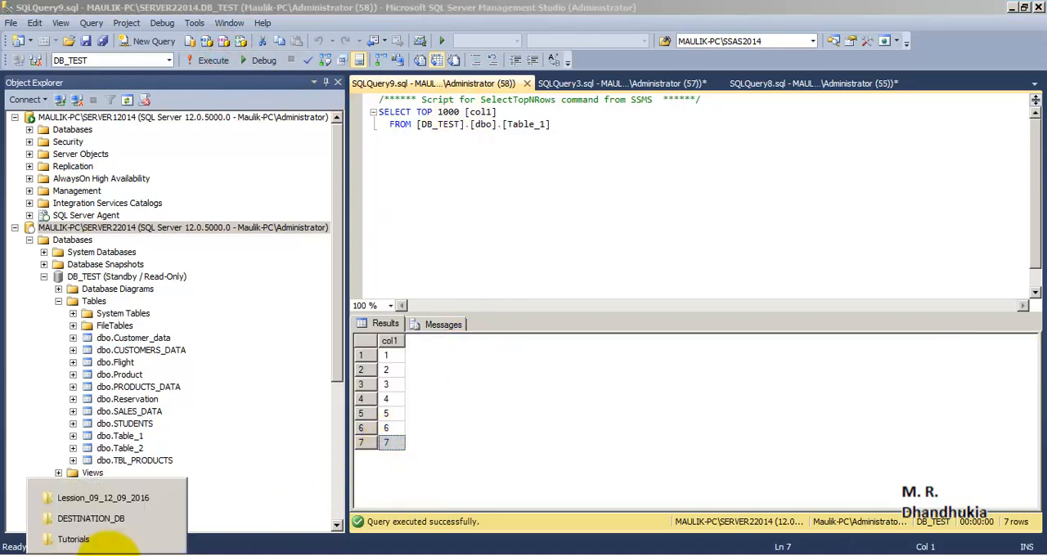
pyautogui.click(98, 515)
pyautogui.rightClick(382, 199)
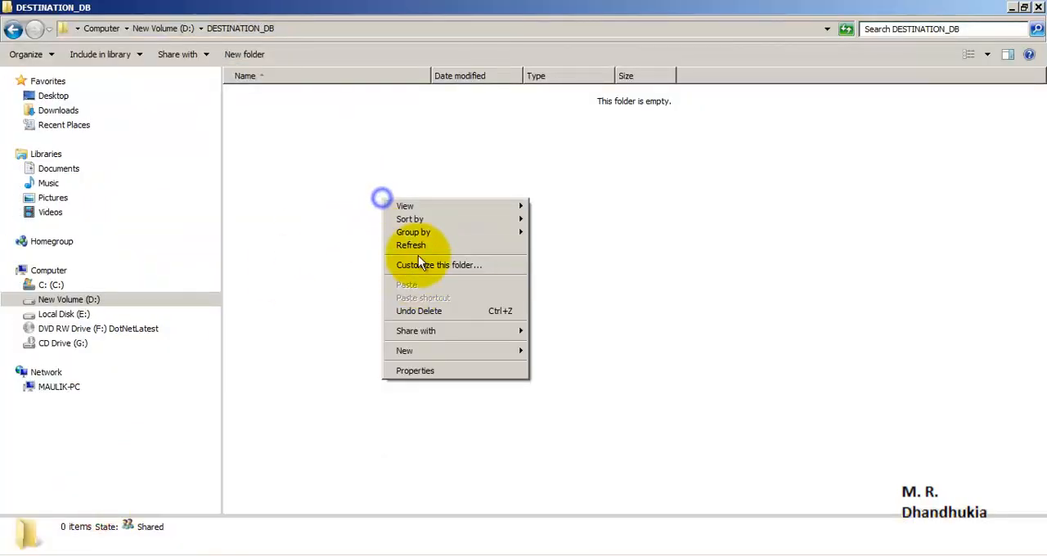
pyautogui.click(418, 246)
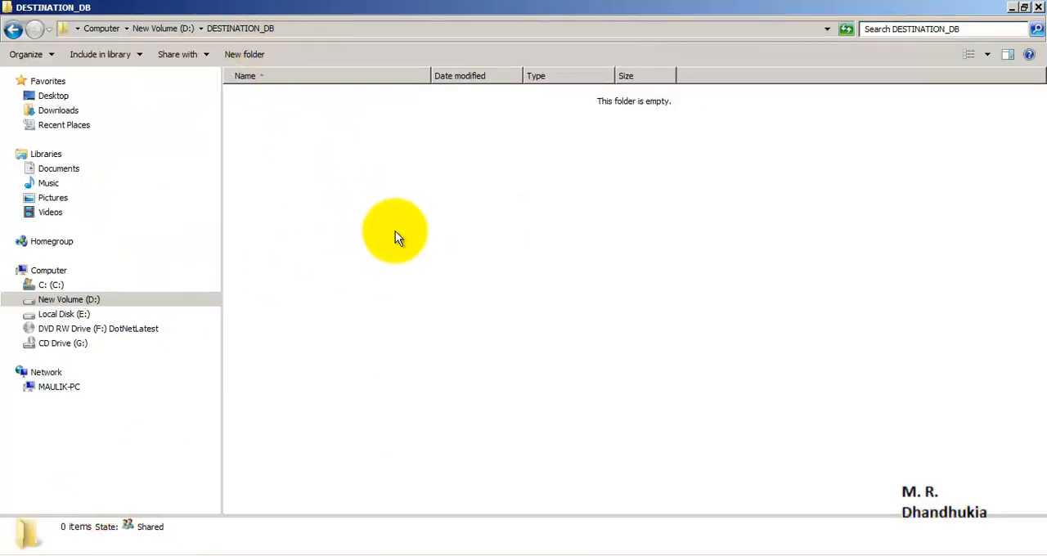
pyautogui.rightClick(444, 233)
pyautogui.click(475, 276)
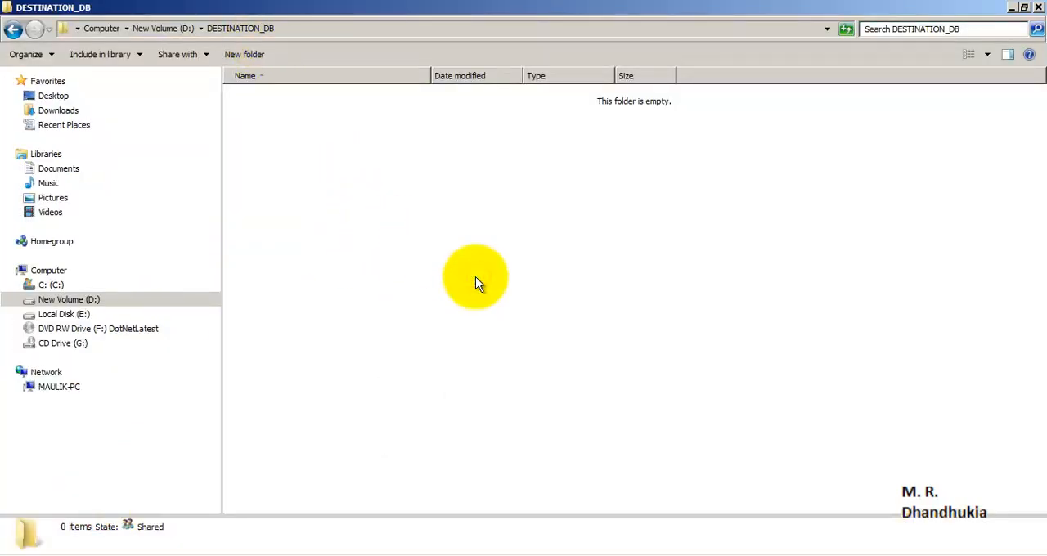
pyautogui.rightClick(475, 276)
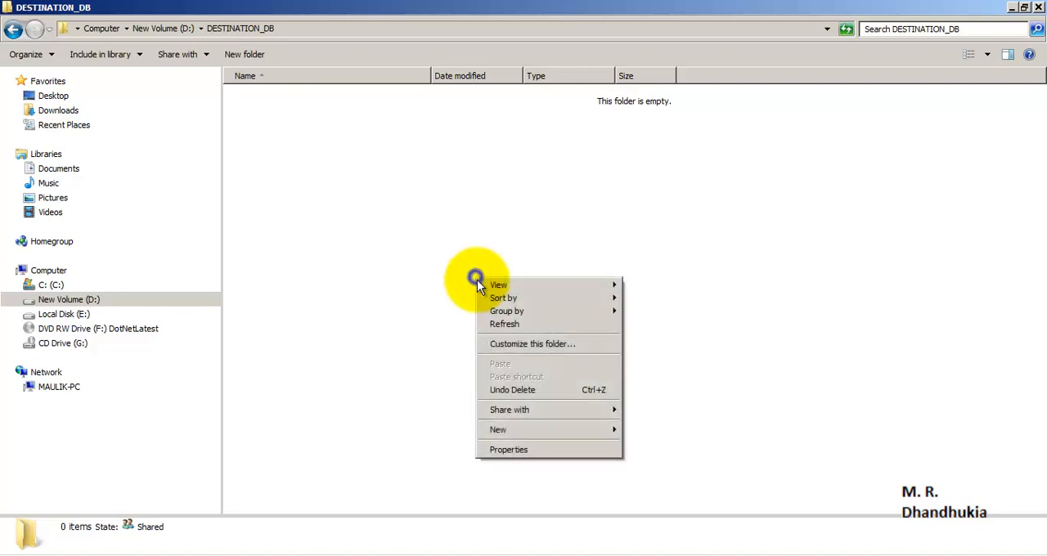
pyautogui.click(500, 325)
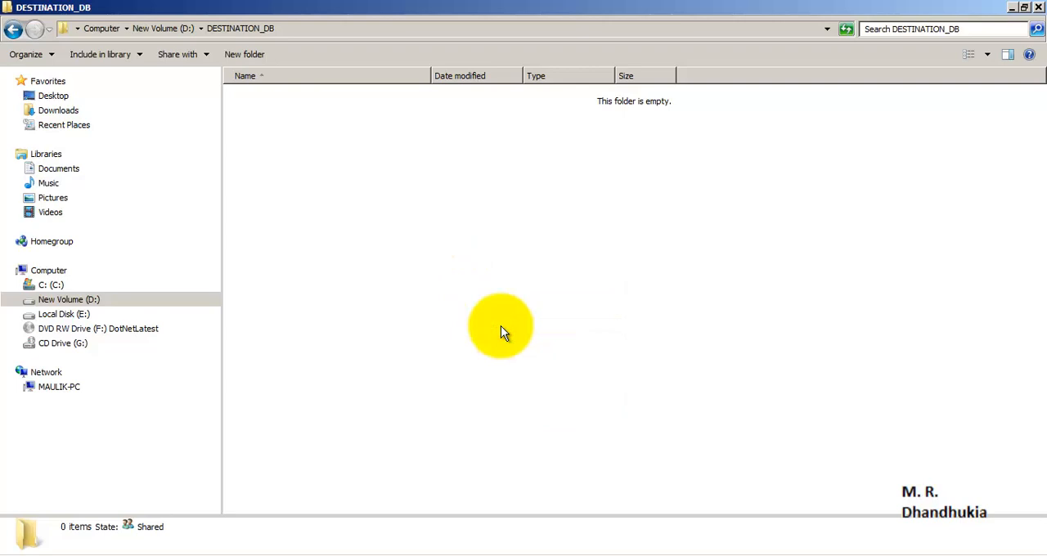
pyautogui.rightClick(501, 325)
pyautogui.click(518, 373)
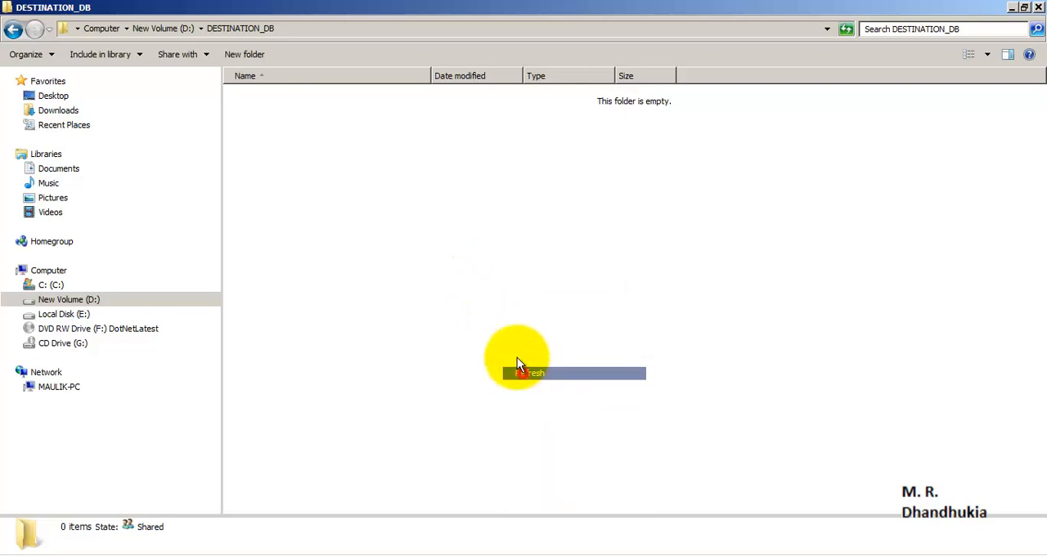
pyautogui.rightClick(518, 170)
pyautogui.click(562, 222)
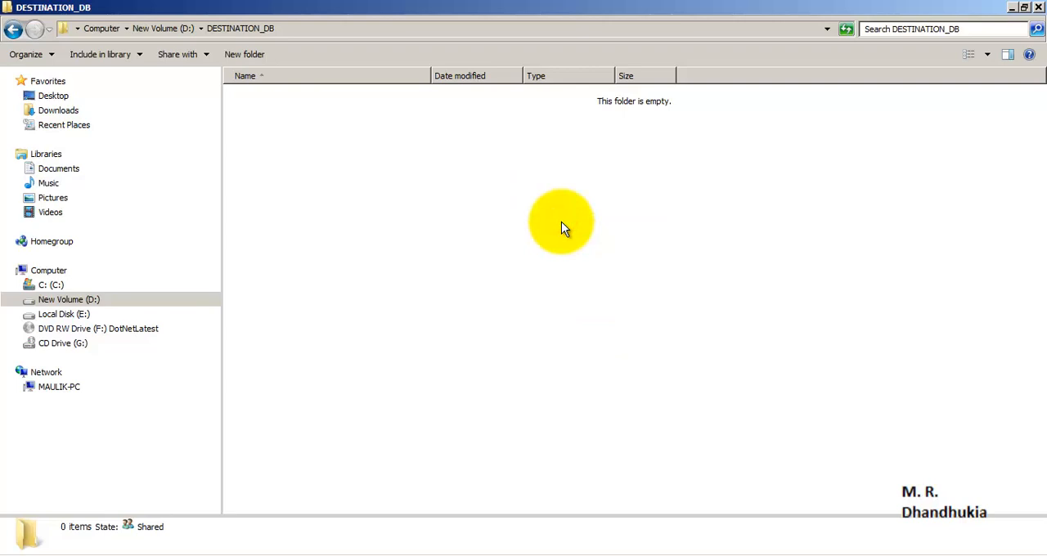
pyautogui.rightClick(561, 221)
pyautogui.click(580, 268)
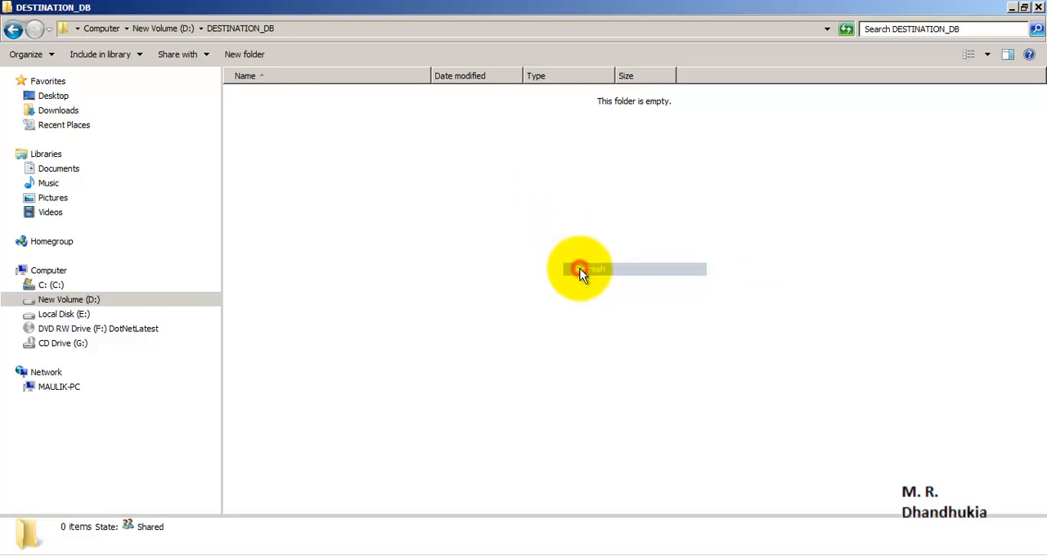
pyautogui.rightClick(577, 264)
pyautogui.click(592, 303)
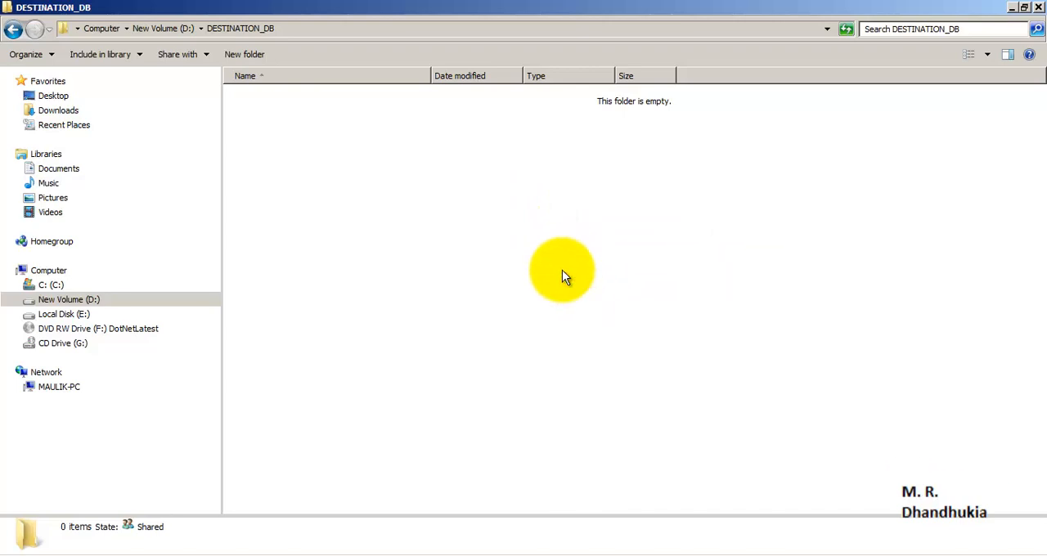
pyautogui.rightClick(562, 274)
pyautogui.click(583, 312)
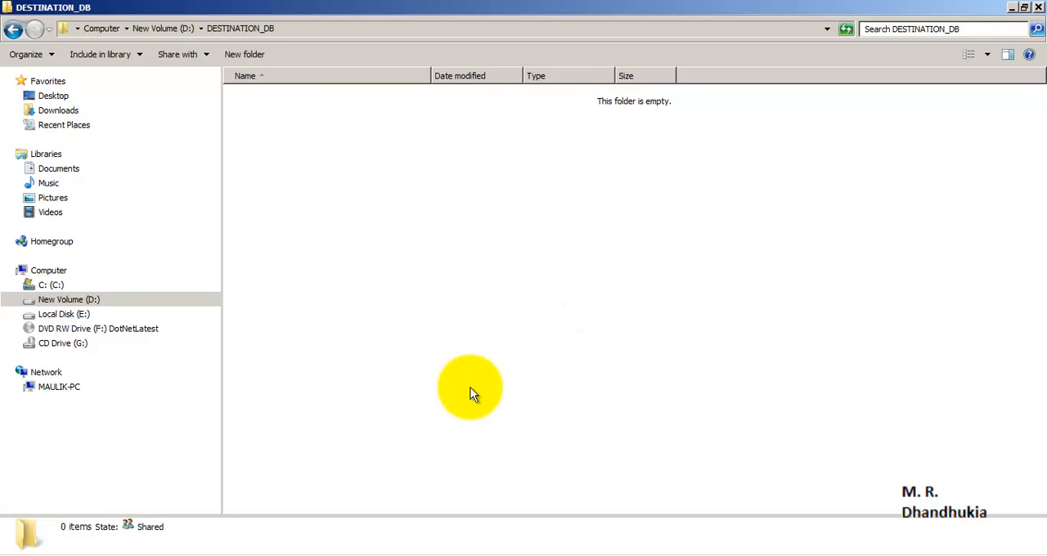
pyautogui.rightClick(514, 211)
pyautogui.click(545, 250)
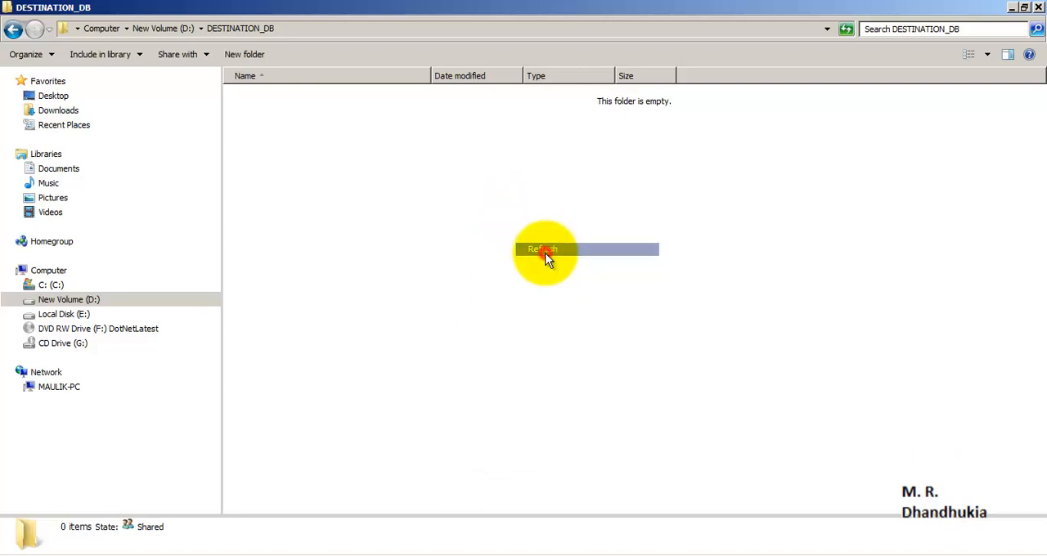
# - Switch to SQL Server Management Studio, collapse the standby DB_TEST database and look at the LSCopy job on SERVER22014
pyautogui.click(260, 555)
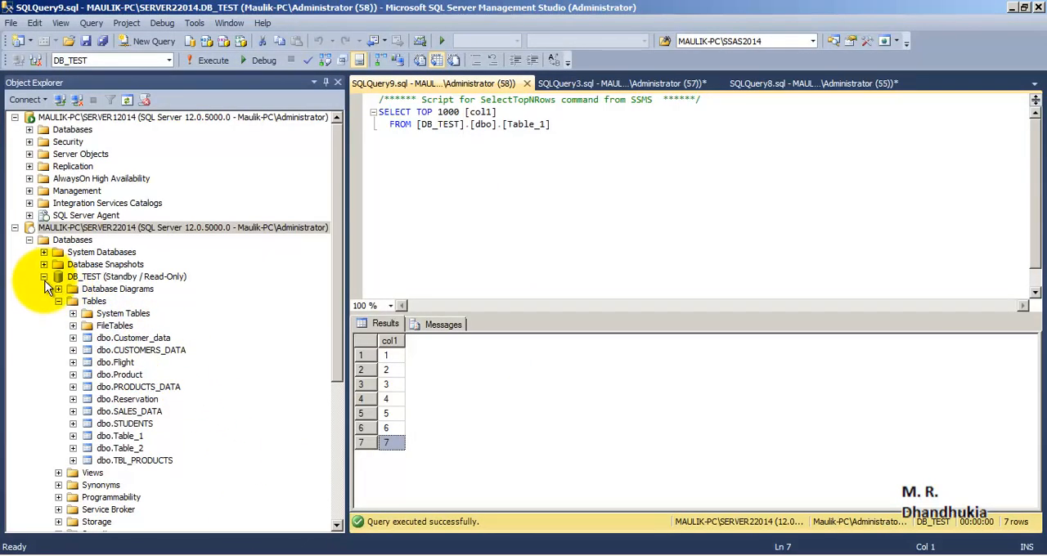
pyautogui.click(44, 277)
pyautogui.click(156, 400)
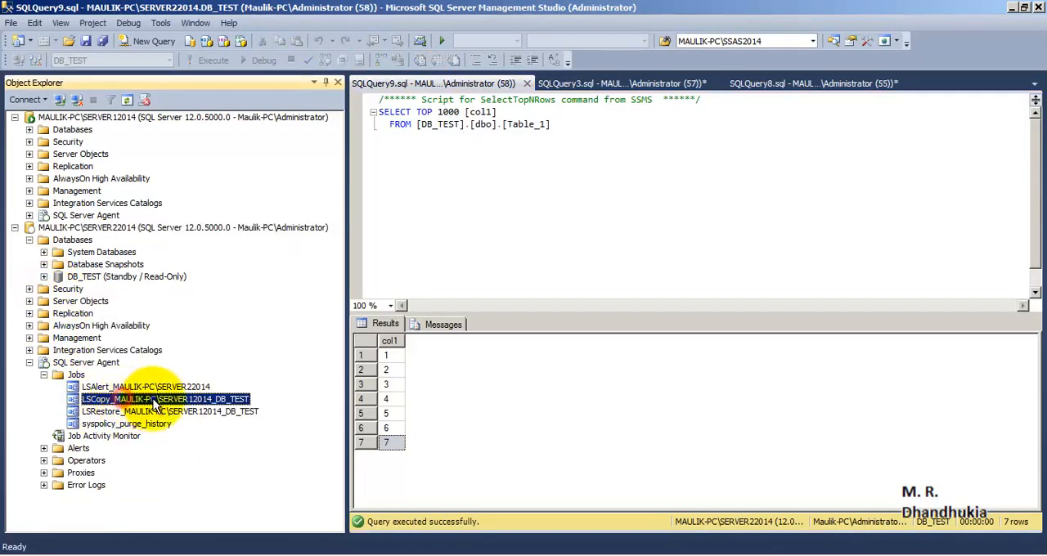
pyautogui.rightClick(156, 401)
pyautogui.click(483, 228)
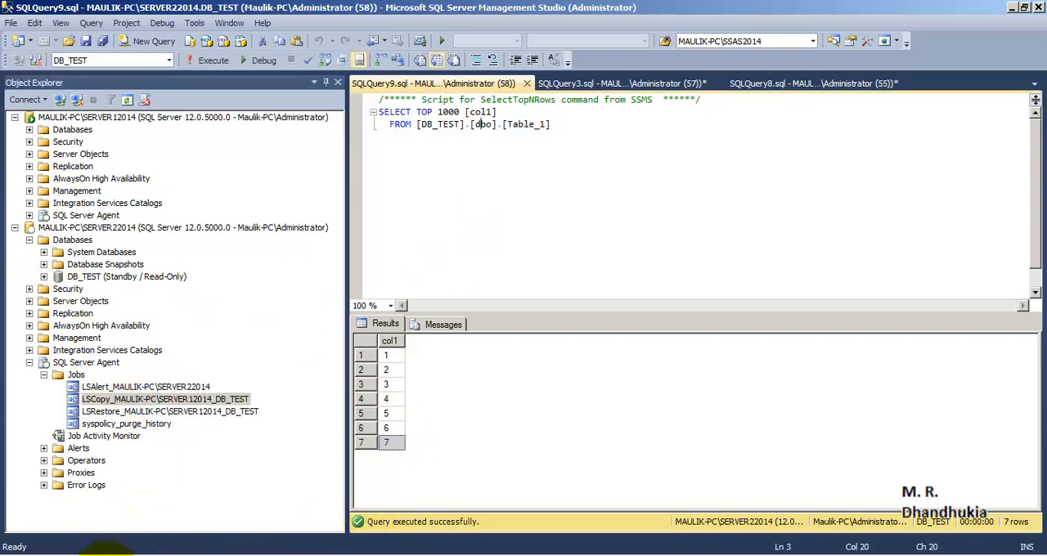
# - Switch to the DESTINATION_DB folder, refresh it and select the transaction log backup file to examine its details
pyautogui.moveTo(90, 544)
pyautogui.click(114, 517)
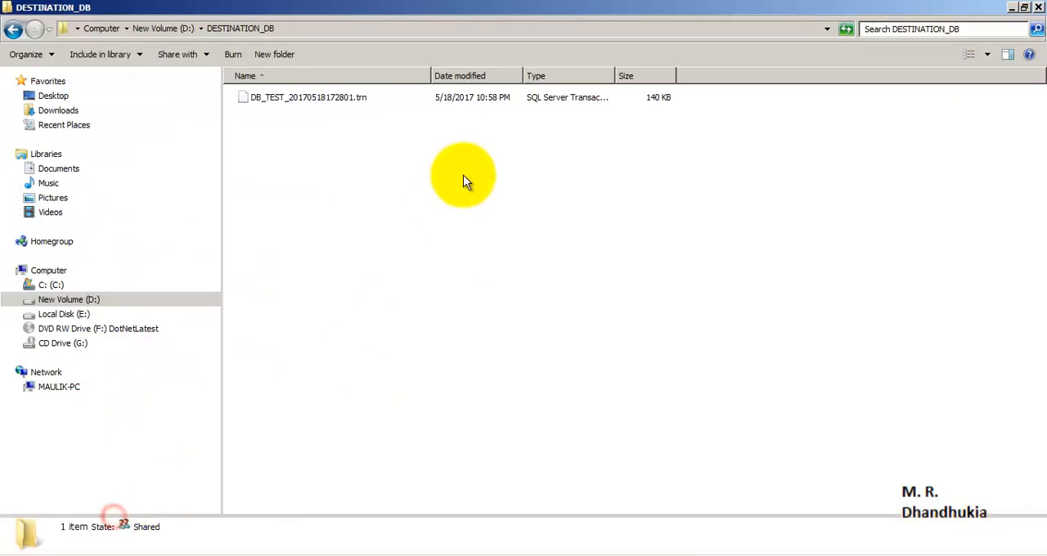
pyautogui.rightClick(339, 157)
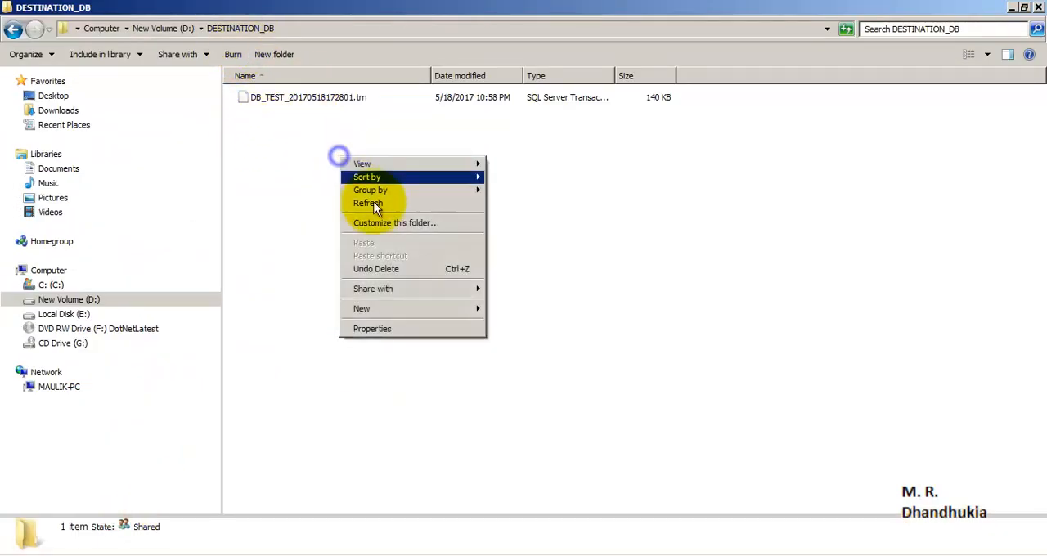
pyautogui.click(380, 206)
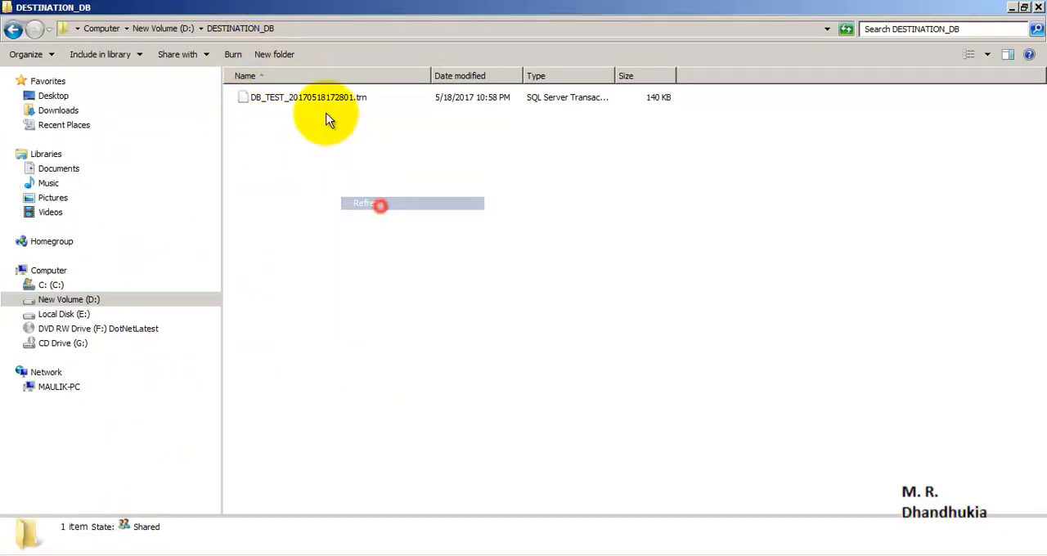
pyautogui.click(288, 98)
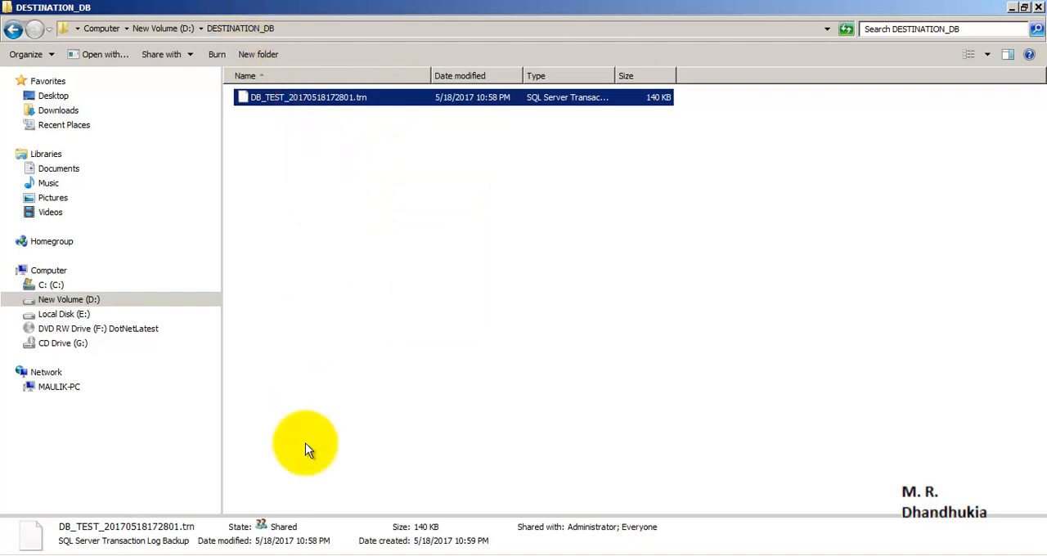
# - Switch to SQL Server Management Studio and rerun the Table_1 query on SERVER22014 to check for restored rows
pyautogui.click(263, 555)
pyautogui.click(416, 164)
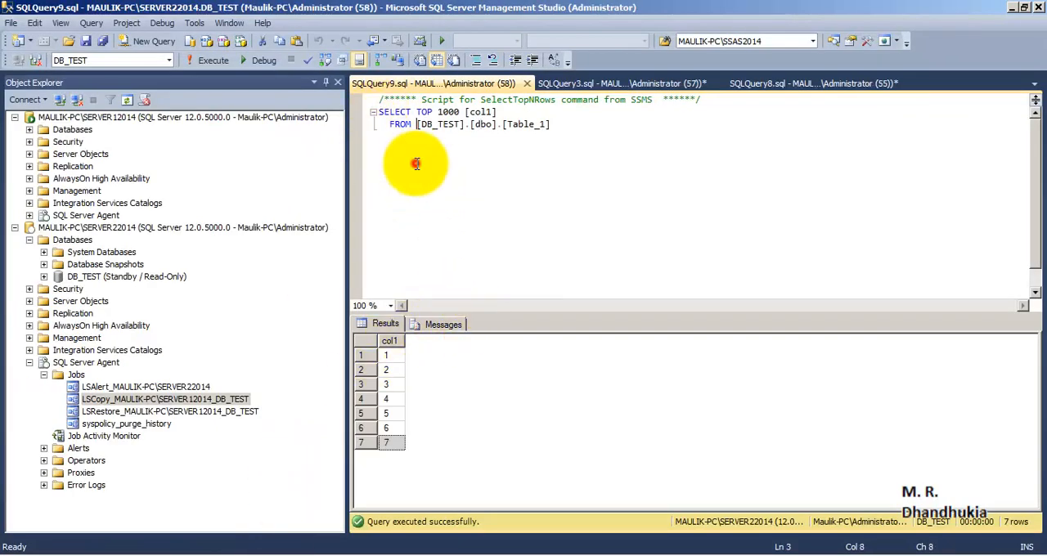
pyautogui.click(209, 60)
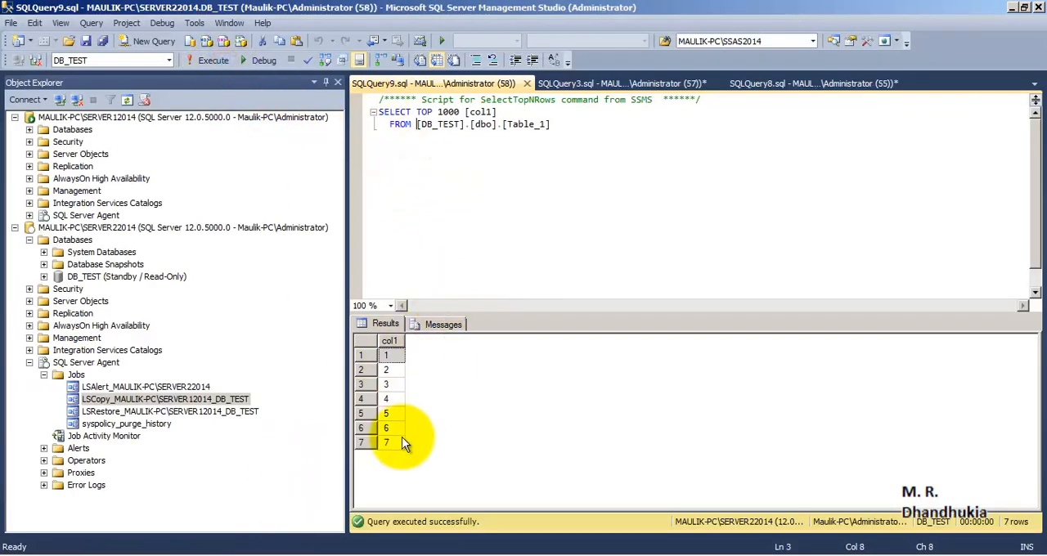
# - Select the LSRestore job on SERVER22014, then execute the full Table_1 query several times to check for the new rows
pyautogui.click(107, 412)
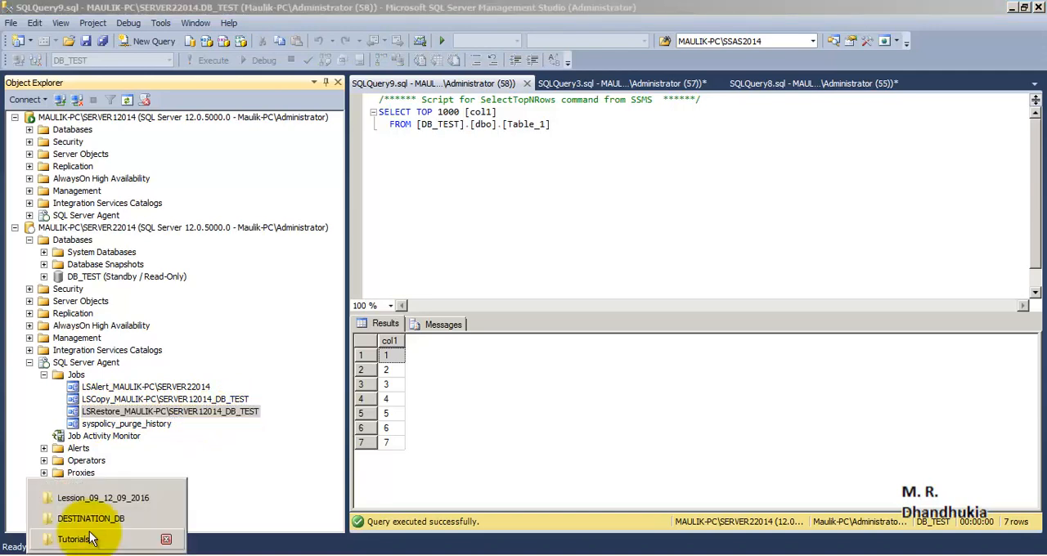
pyautogui.click(504, 229)
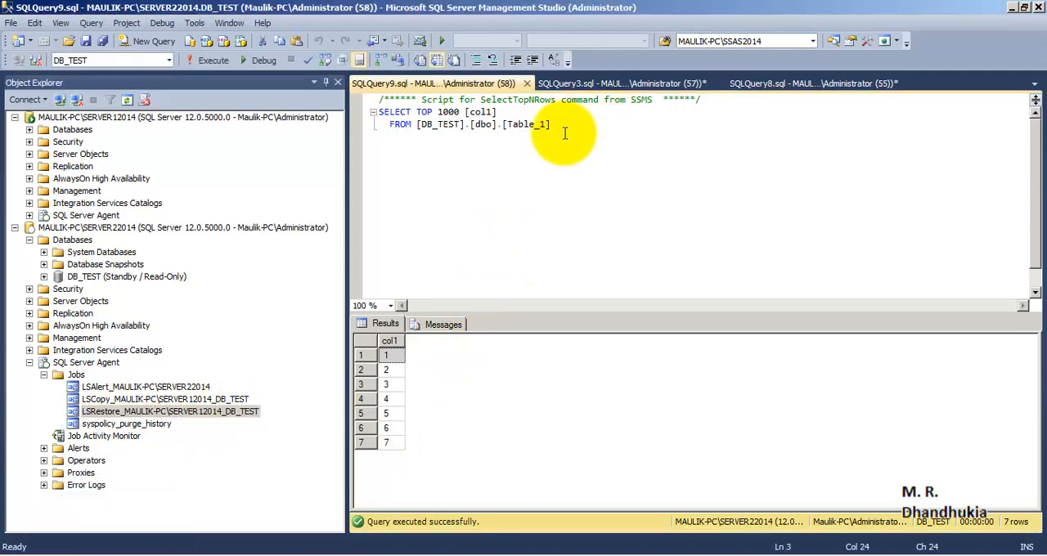
pyautogui.moveTo(563, 129); pyautogui.dragTo(364, 103)
pyautogui.click(206, 59)
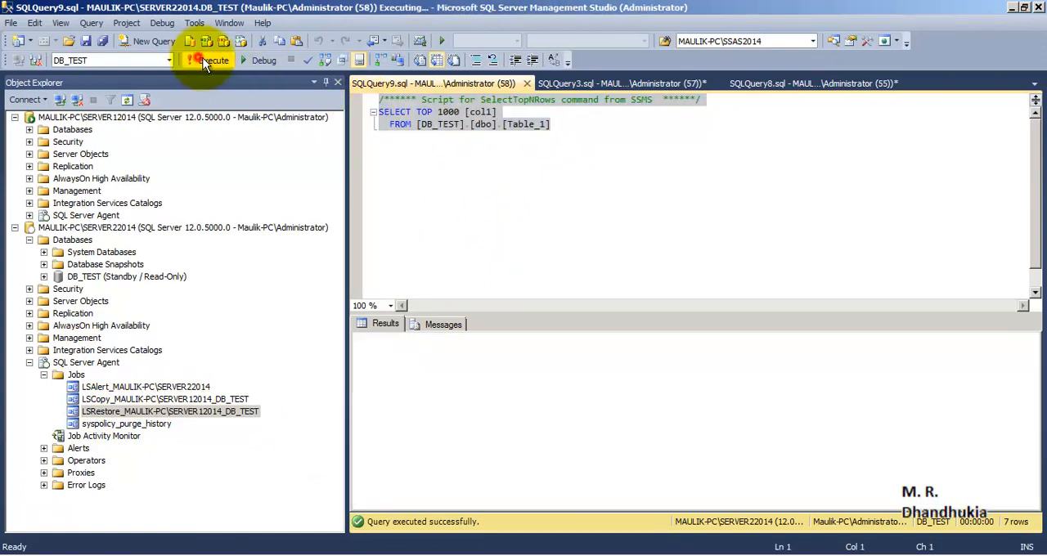
pyautogui.click(222, 57)
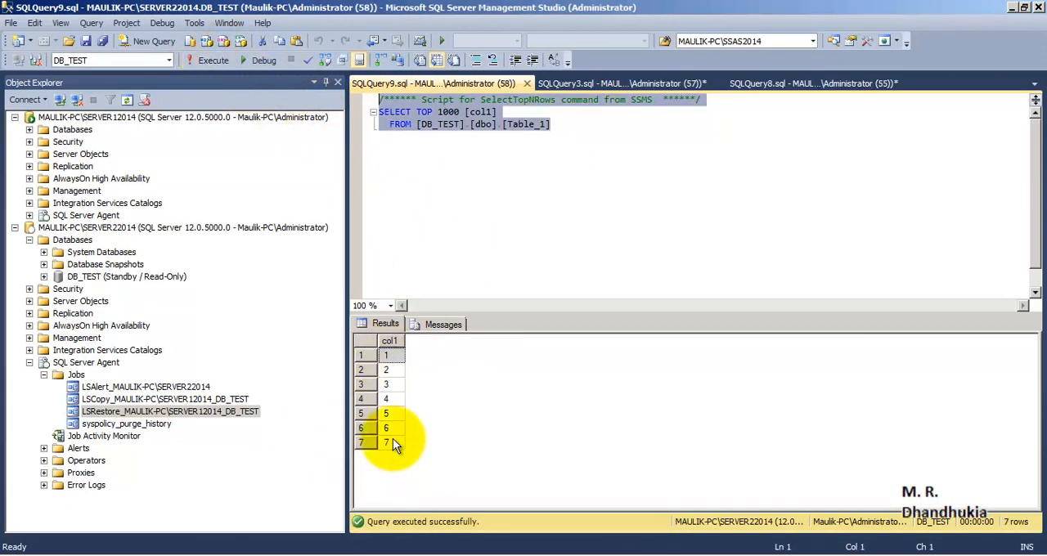
pyautogui.click(214, 57)
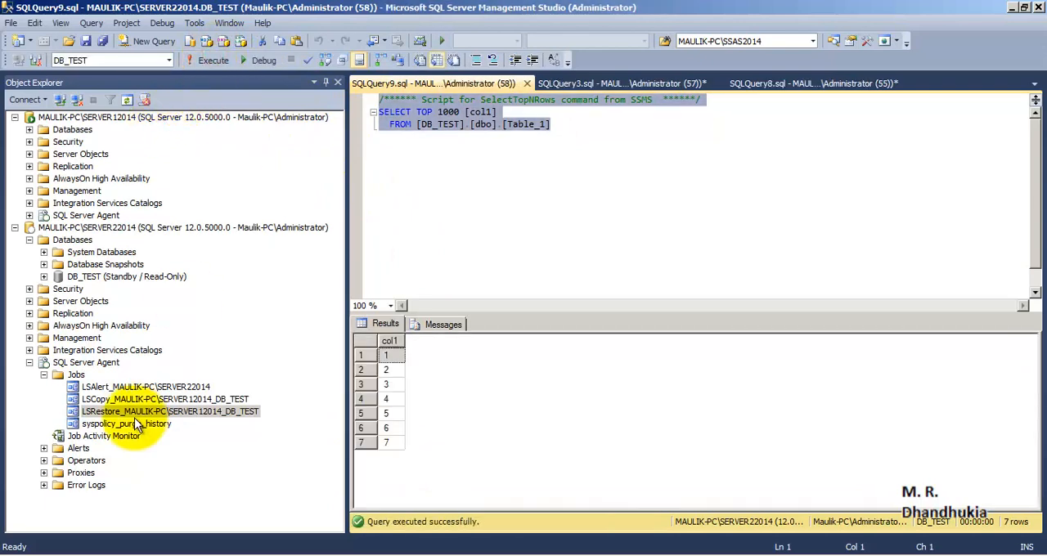
pyautogui.click(215, 59)
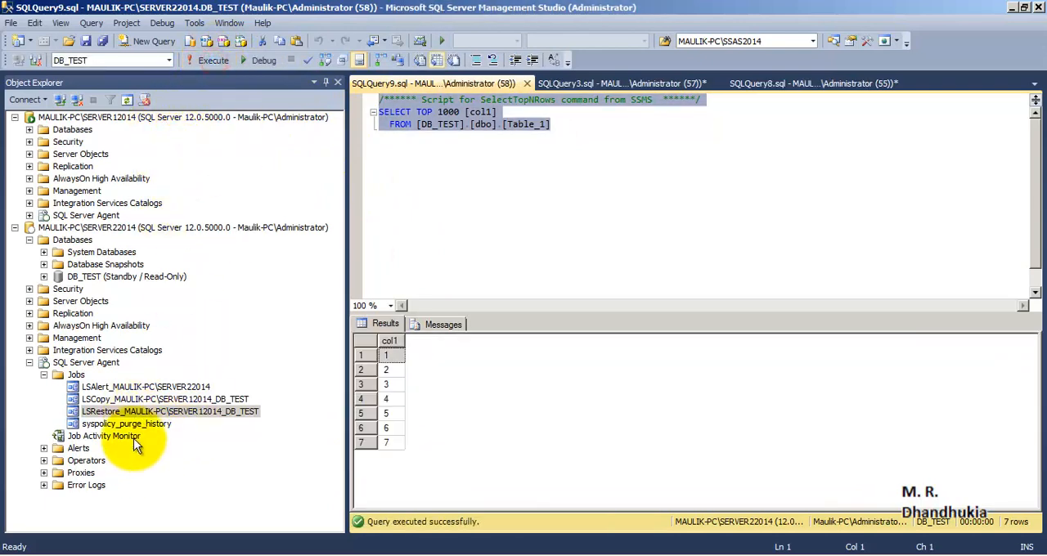
# - View the job history of the LSRestore job for DB_TEST on SERVER22014 and close the log viewer
pyautogui.rightClick(134, 414)
pyautogui.click(181, 396)
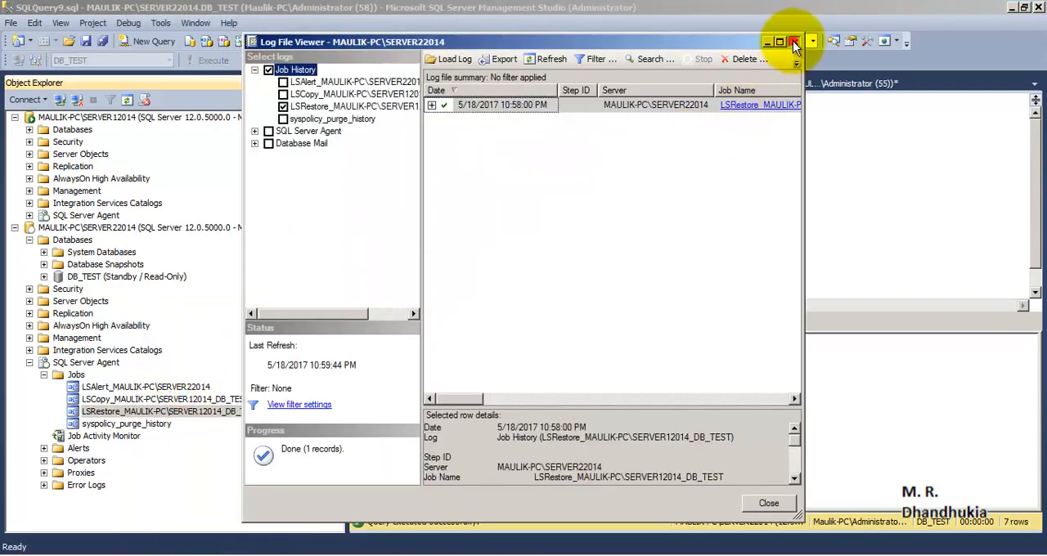
pyautogui.click(794, 43)
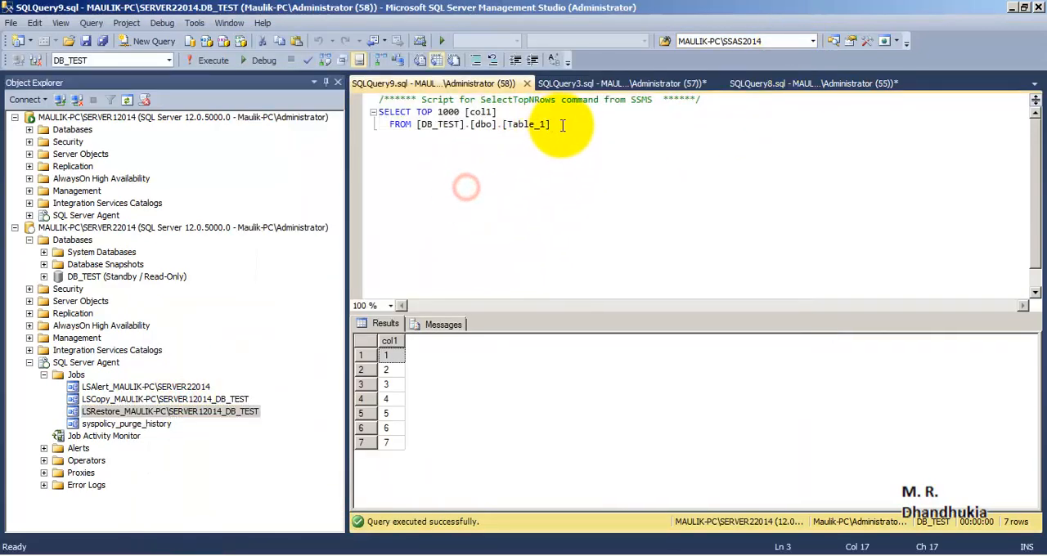
# - Select the entire Table_1 query for SERVER22014 and run it again to look for the restored rows
pyautogui.moveTo(561, 125); pyautogui.dragTo(314, 96)
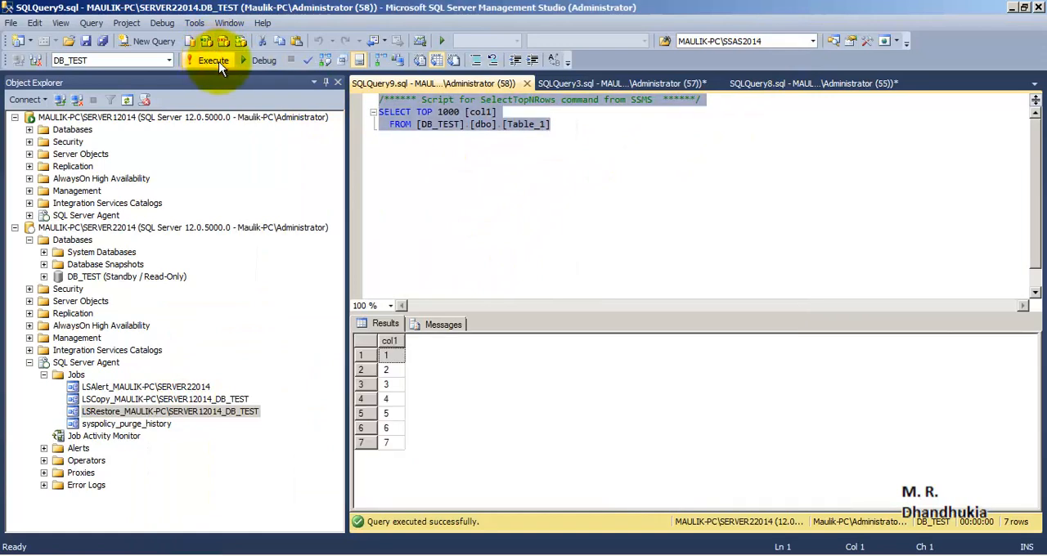
pyautogui.click(586, 265)
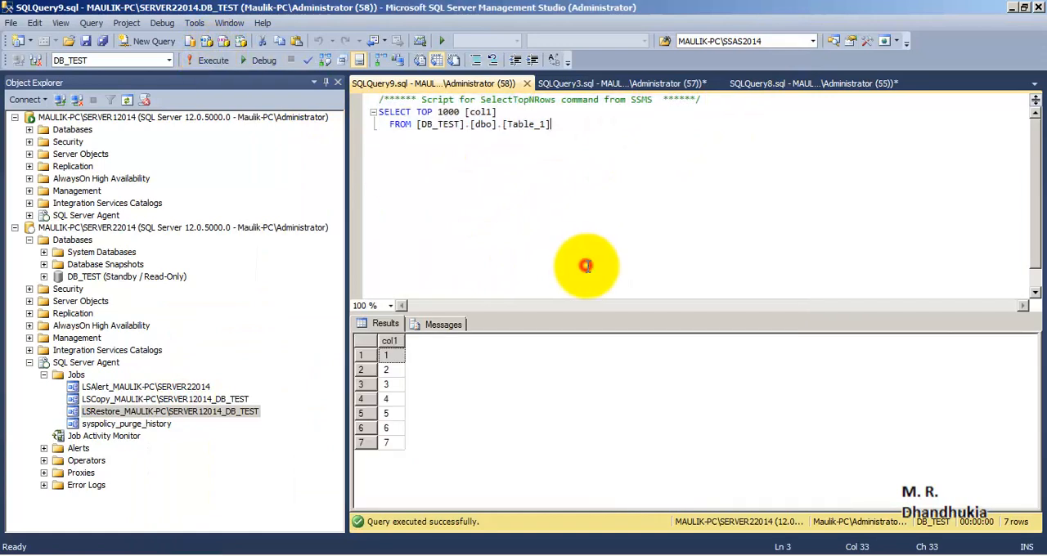
# - Rerun the Table_1 query on SERVER22014, finally with its full text selected, to check whether the new rows were restored
pyautogui.click(568, 129)
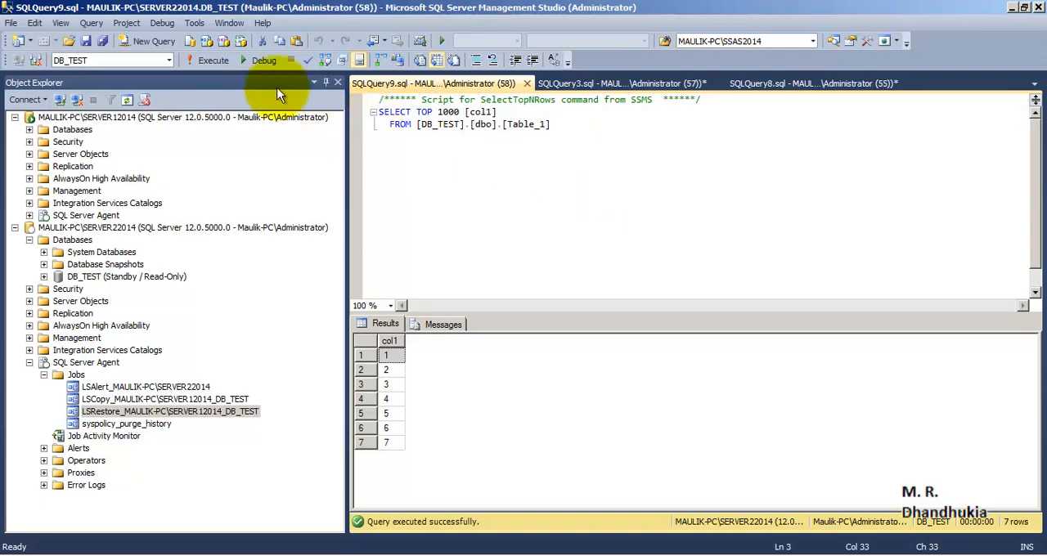
pyautogui.click(209, 61)
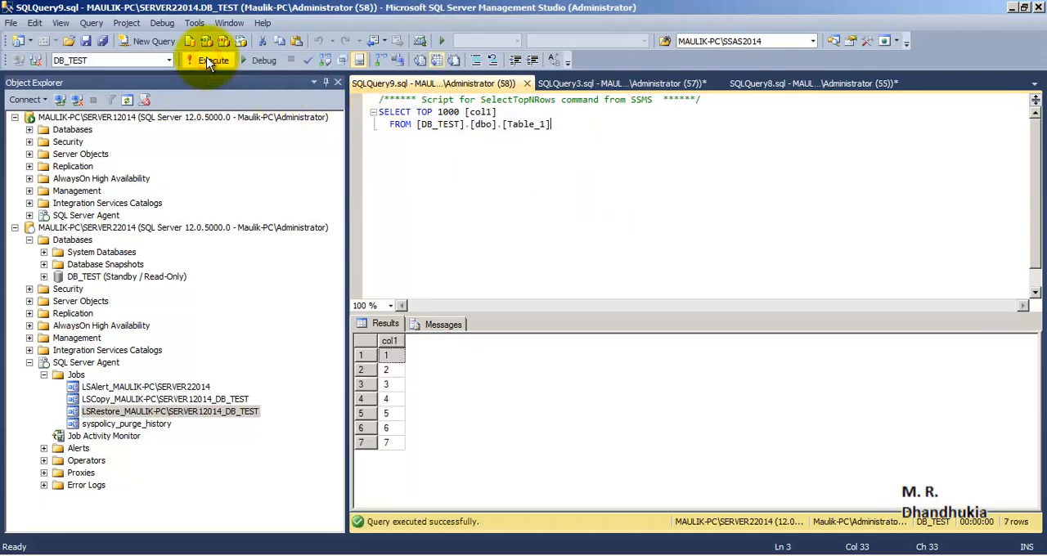
pyautogui.click(209, 63)
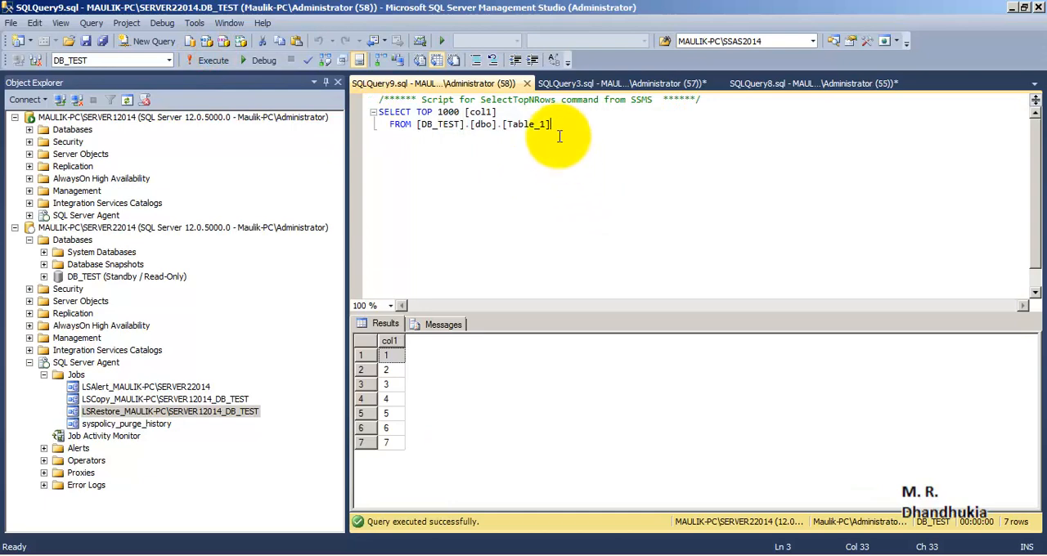
pyautogui.moveTo(555, 124); pyautogui.dragTo(338, 93)
pyautogui.click(222, 62)
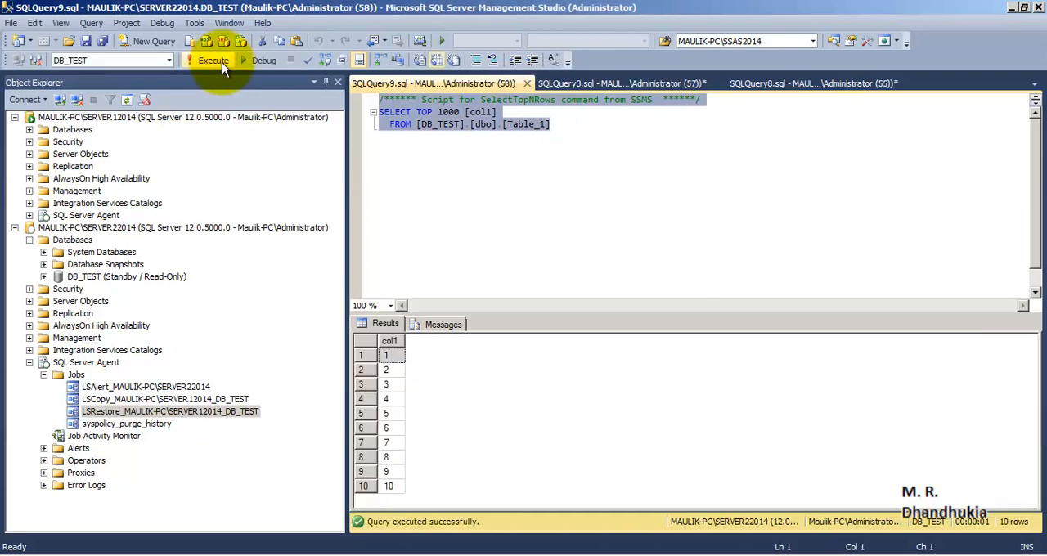
# - View the LSRestore job's history on SERVER22014 in a maximized log viewer, then close it
pyautogui.rightClick(131, 411)
pyautogui.click(183, 390)
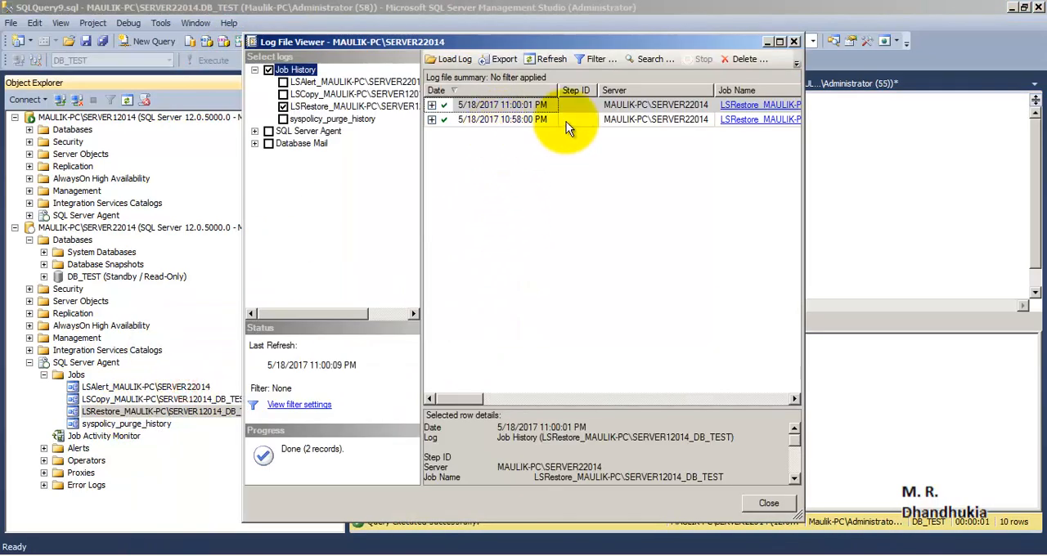
pyautogui.doubleClick(648, 41)
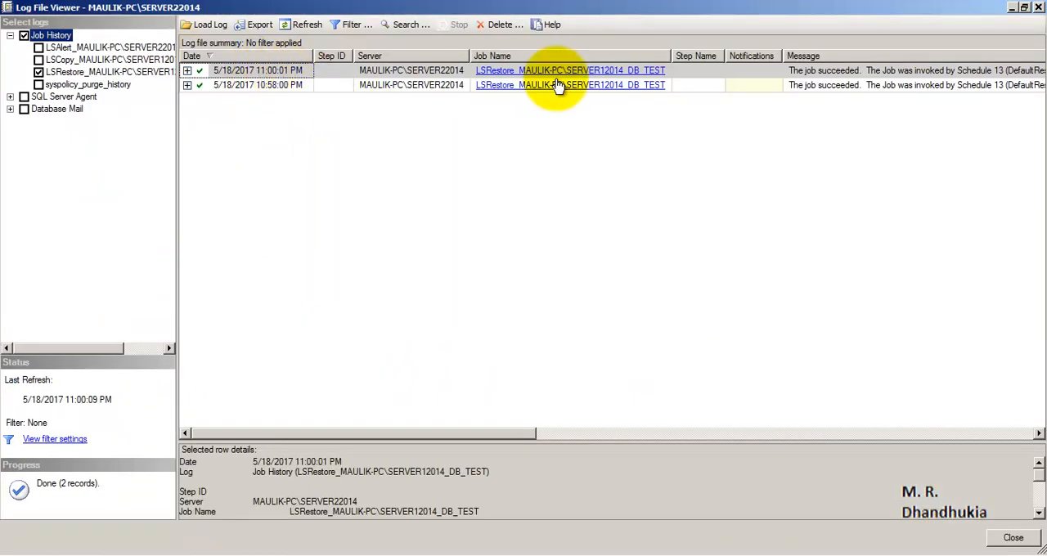
pyautogui.click(1038, 8)
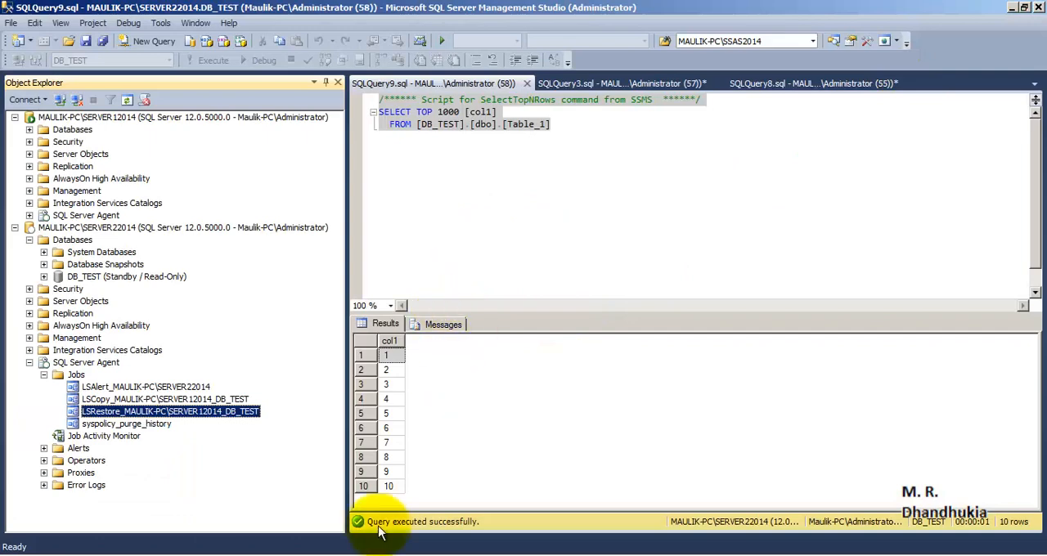
# - Examine the last three rows of the Table_1 query results from SERVER22014
pyautogui.moveTo(388, 458); pyautogui.dragTo(393, 476)
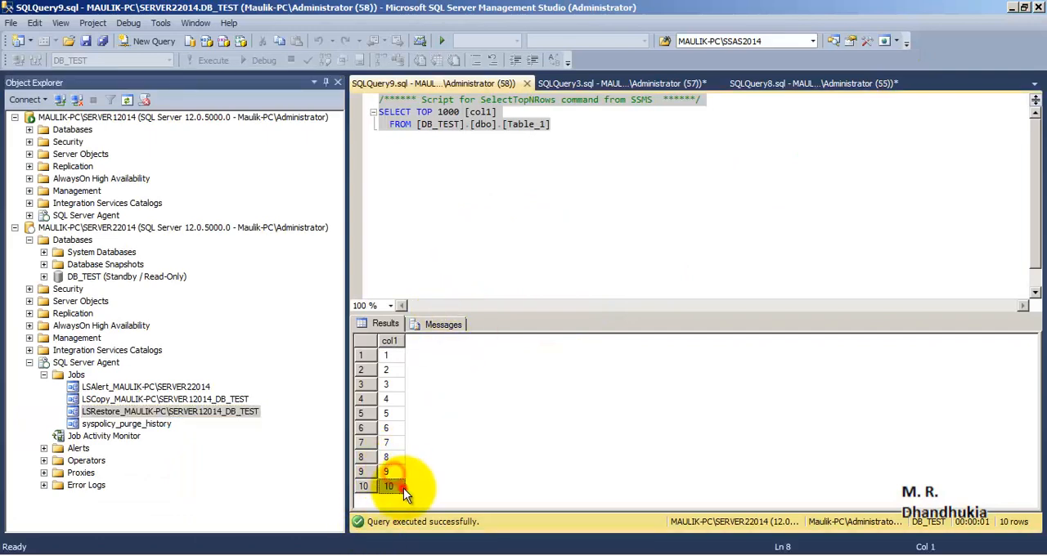
pyautogui.click(389, 487)
pyautogui.click(473, 219)
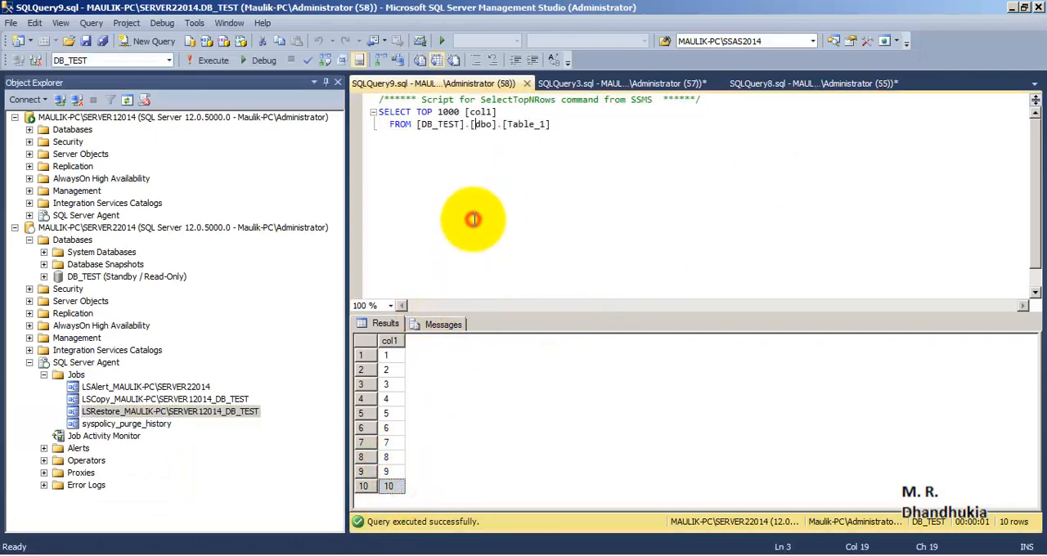
# - Collapse the Databases, Jobs and SQL Server Agent nodes of SERVER22014
pyautogui.click(100, 229)
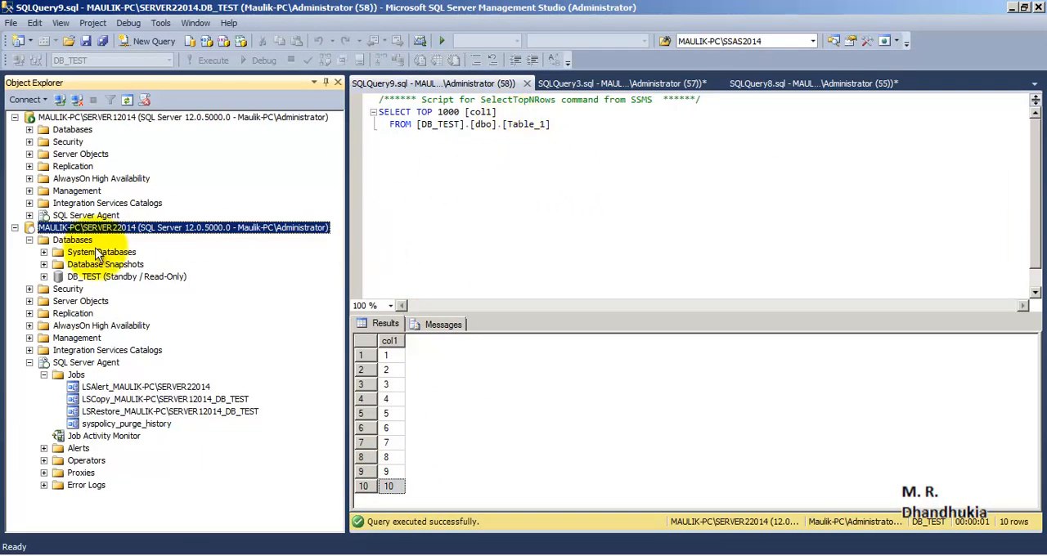
pyautogui.click(69, 117)
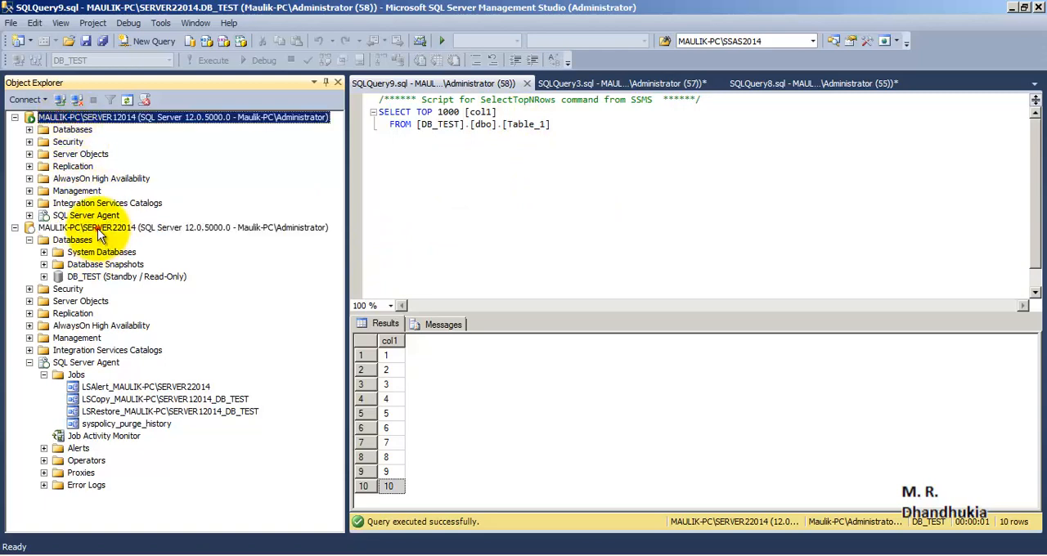
pyautogui.click(72, 229)
pyautogui.click(29, 240)
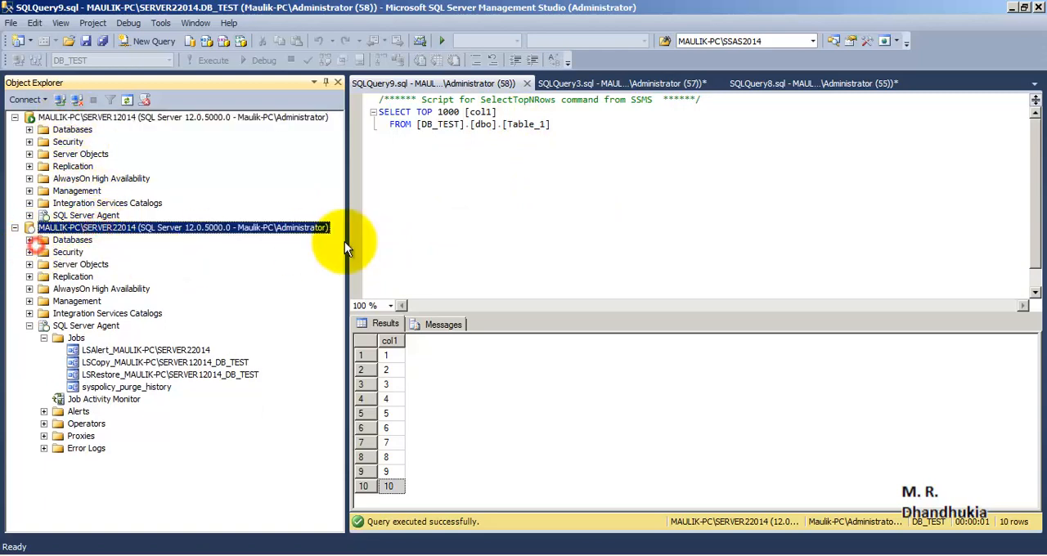
pyautogui.click(43, 338)
pyautogui.click(29, 325)
# - Expand the databases of SERVER22014 and review the standby DB_TEST against the primary server SERVER12014
pyautogui.click(97, 118)
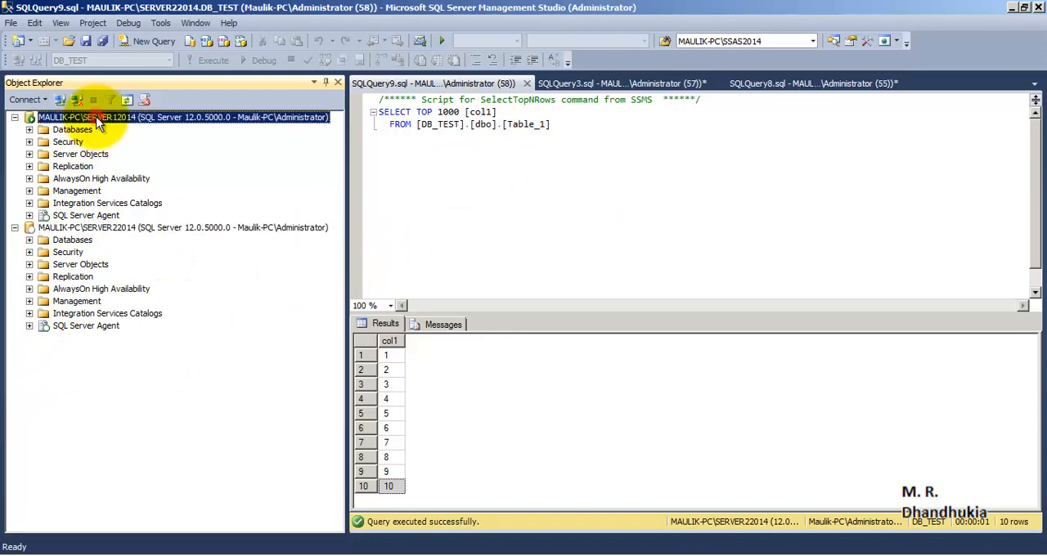
pyautogui.click(29, 240)
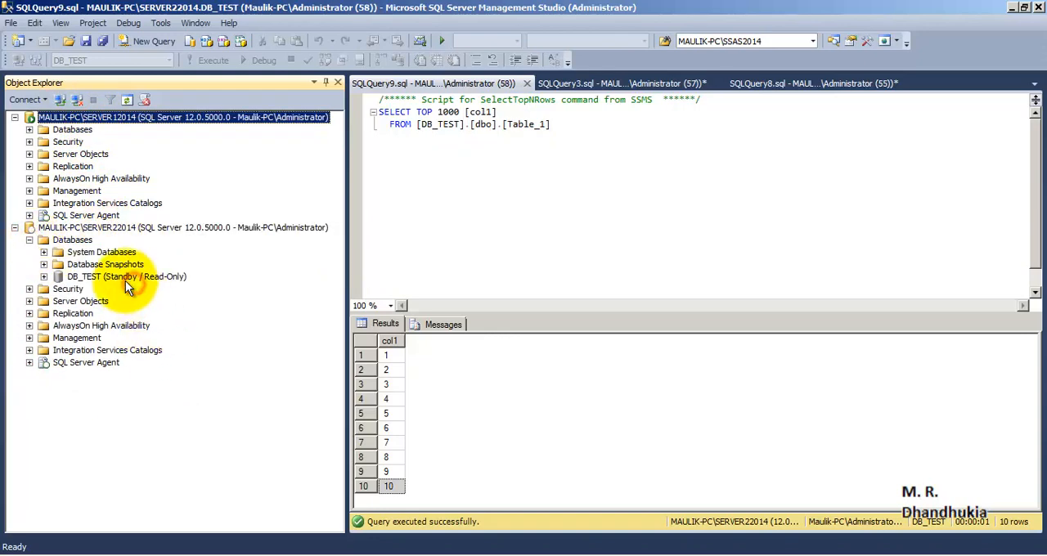
pyautogui.click(125, 279)
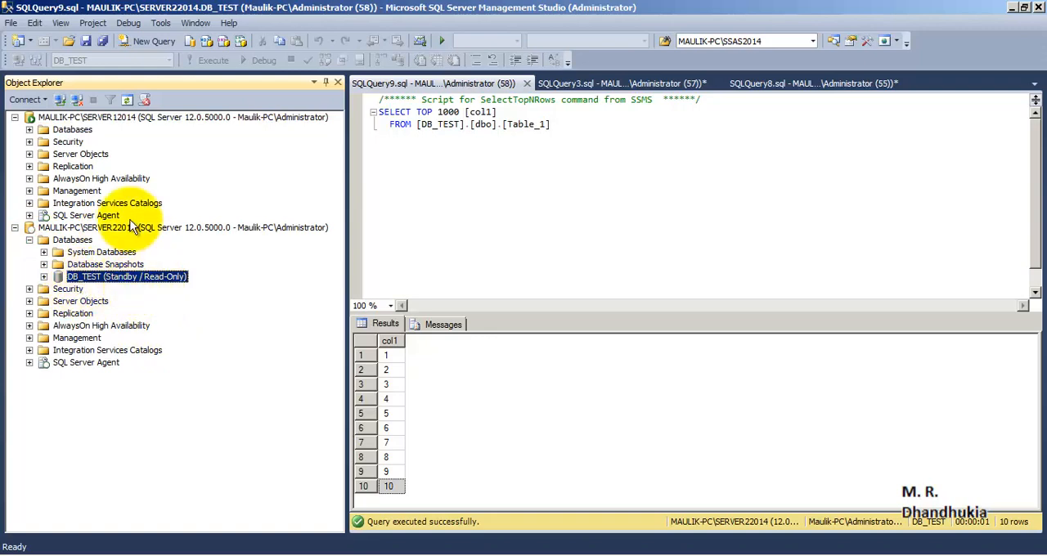
pyautogui.click(121, 119)
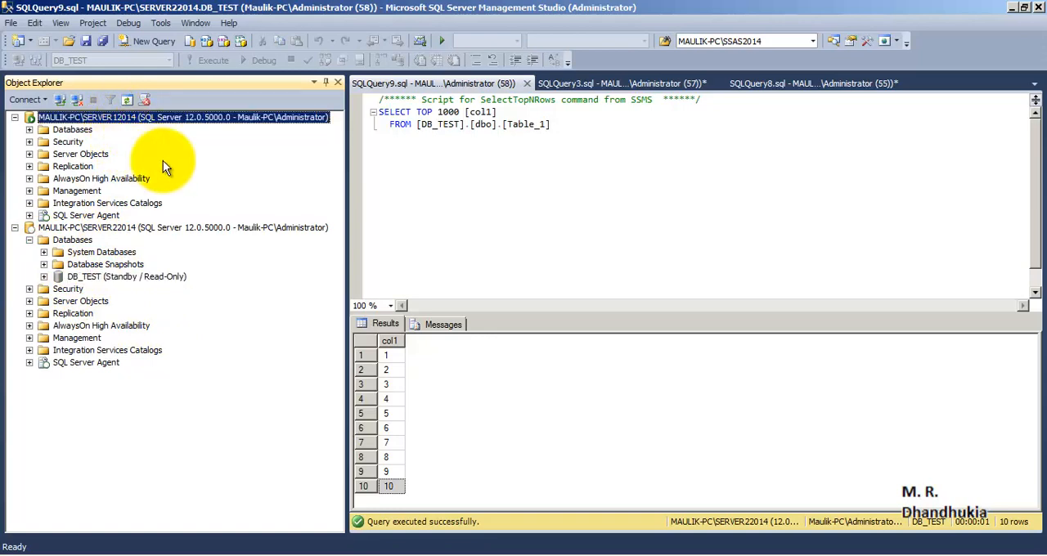
pyautogui.click(136, 228)
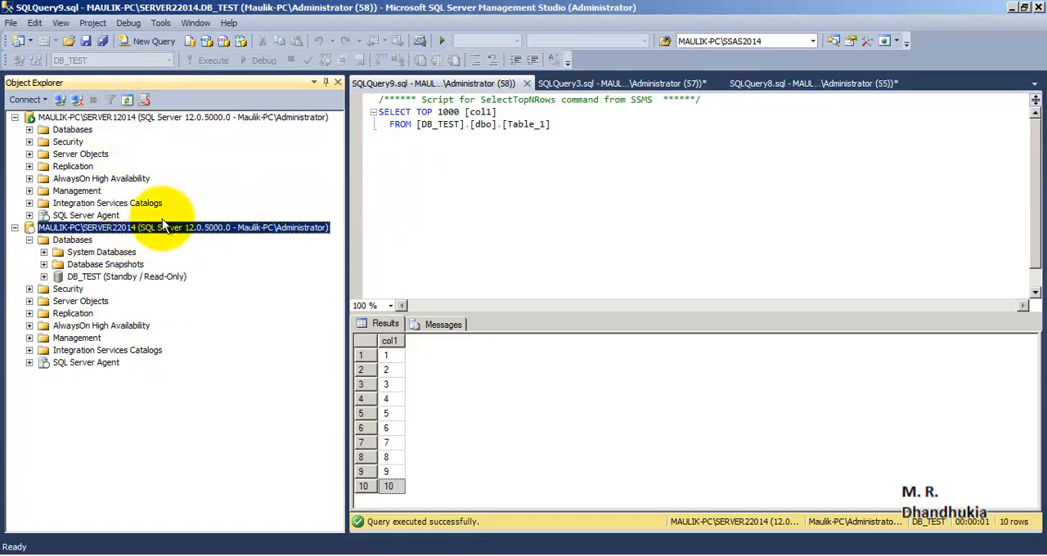
# - Disable the LSBackup_DB_TEST job under SQL Server Agent on SERVER12014 and close the status dialog
pyautogui.click(98, 120)
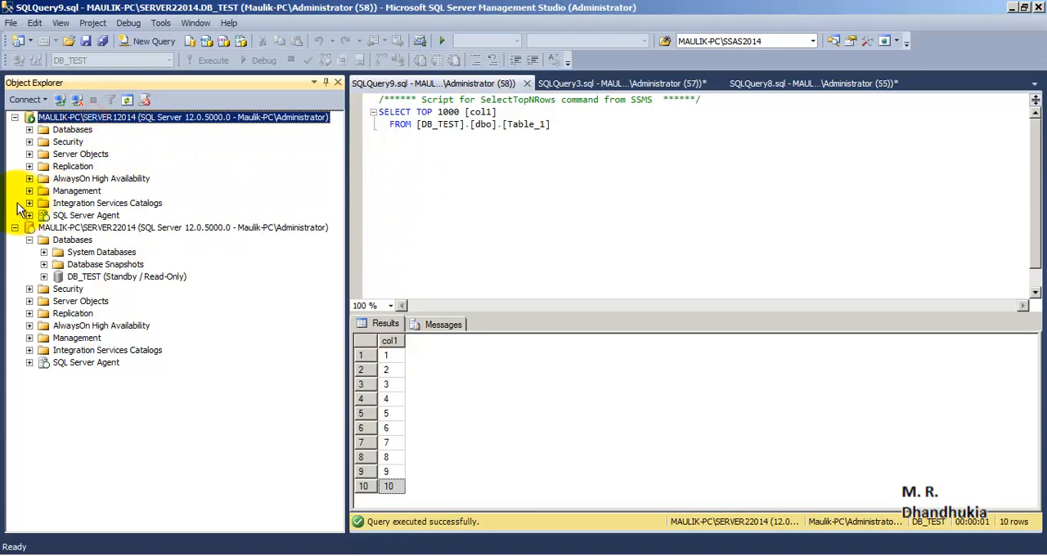
pyautogui.click(30, 216)
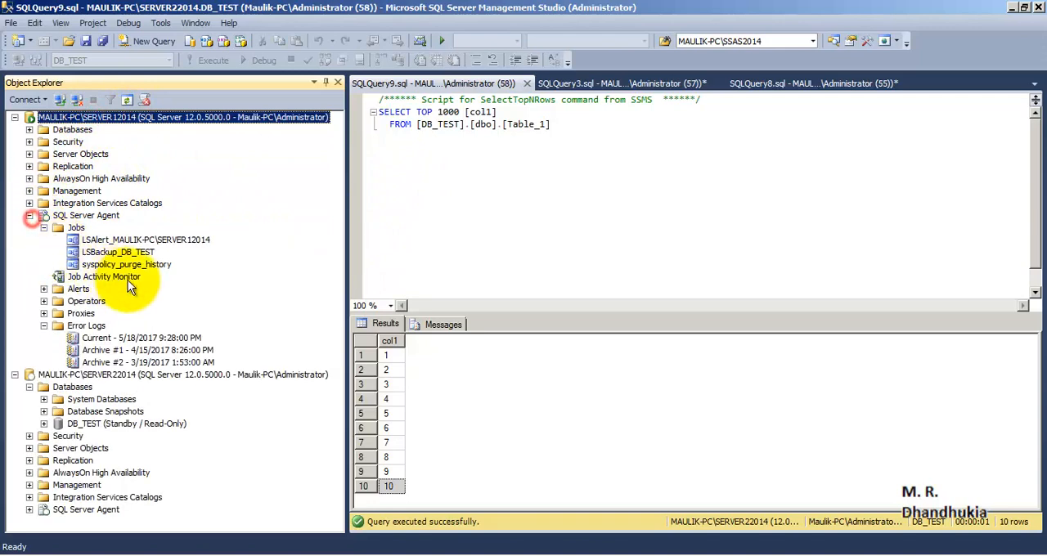
pyautogui.click(43, 227)
pyautogui.click(44, 228)
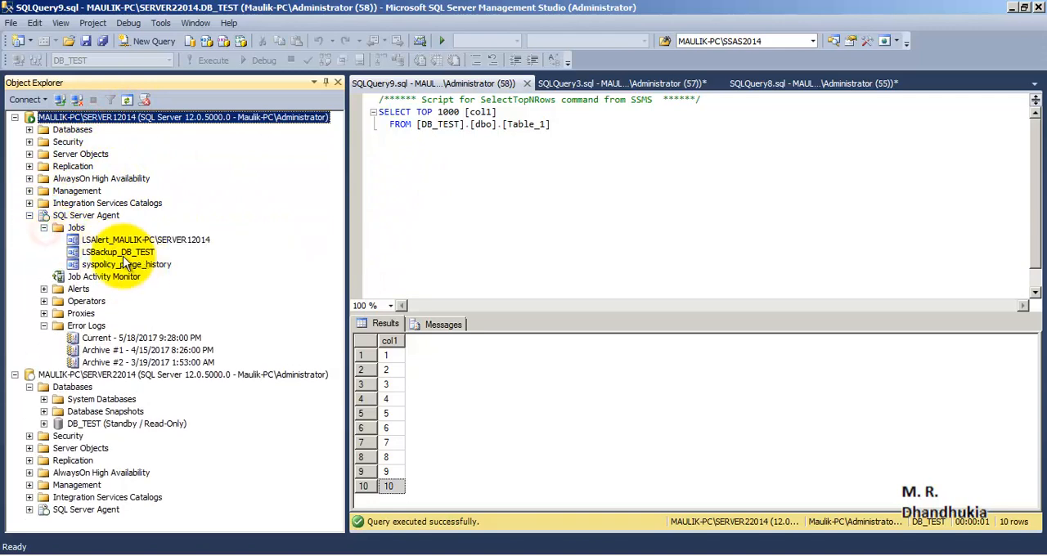
pyautogui.click(121, 253)
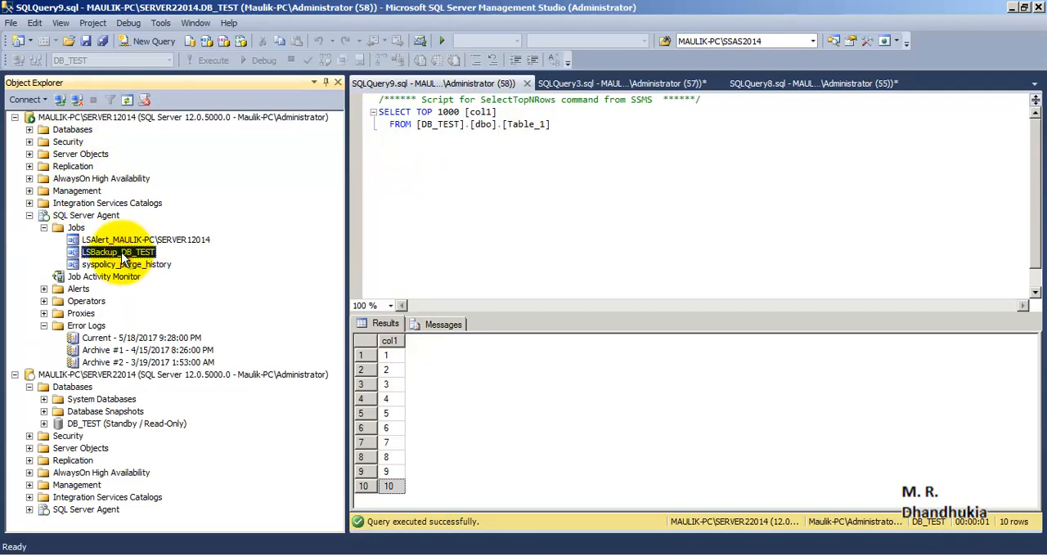
pyautogui.rightClick(121, 253)
pyautogui.click(185, 371)
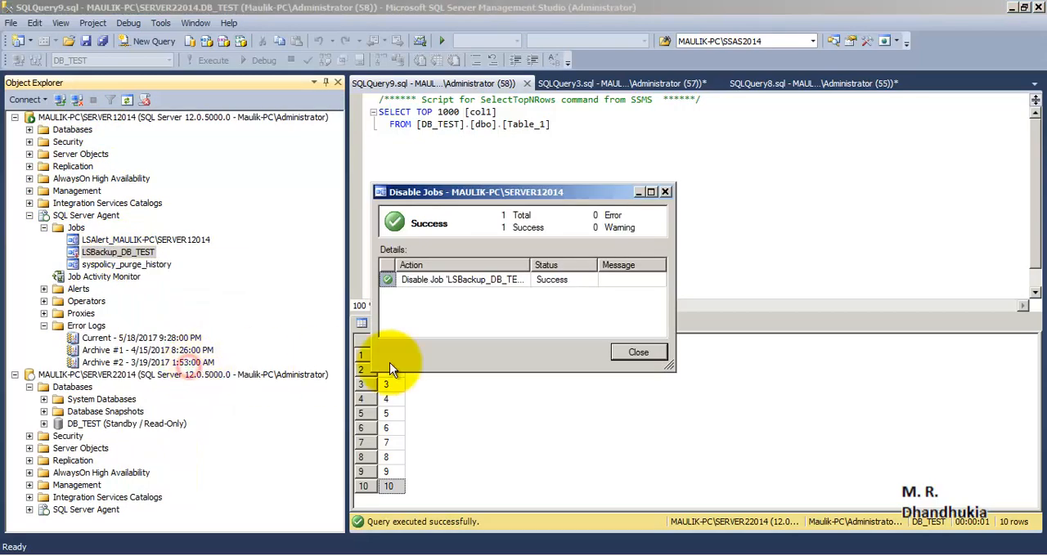
pyautogui.click(638, 355)
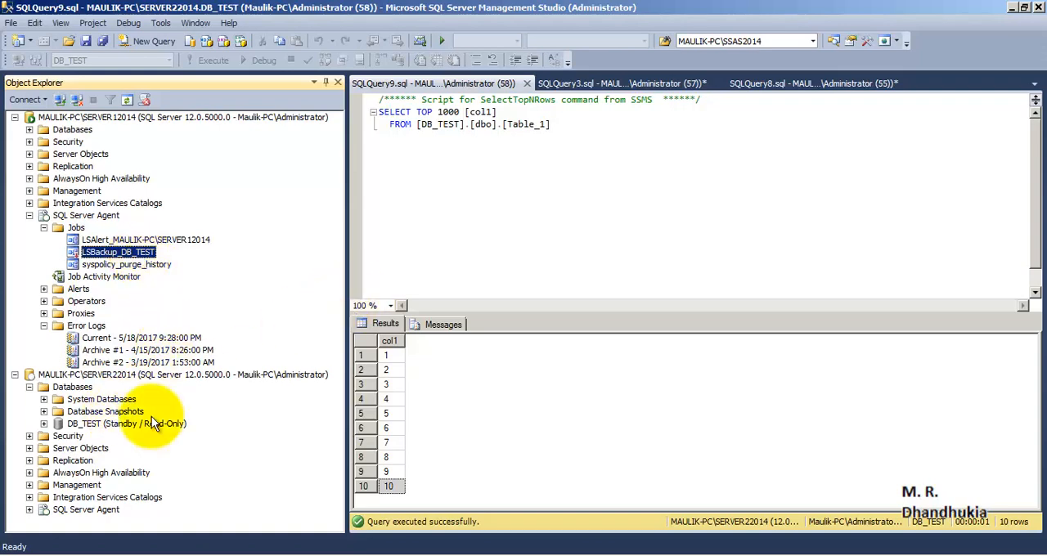
# - Expand the SQL Server Agent jobs of SERVER22014 and run the LSCopy job for DB_TEST, then close the status dialog
pyautogui.click(112, 424)
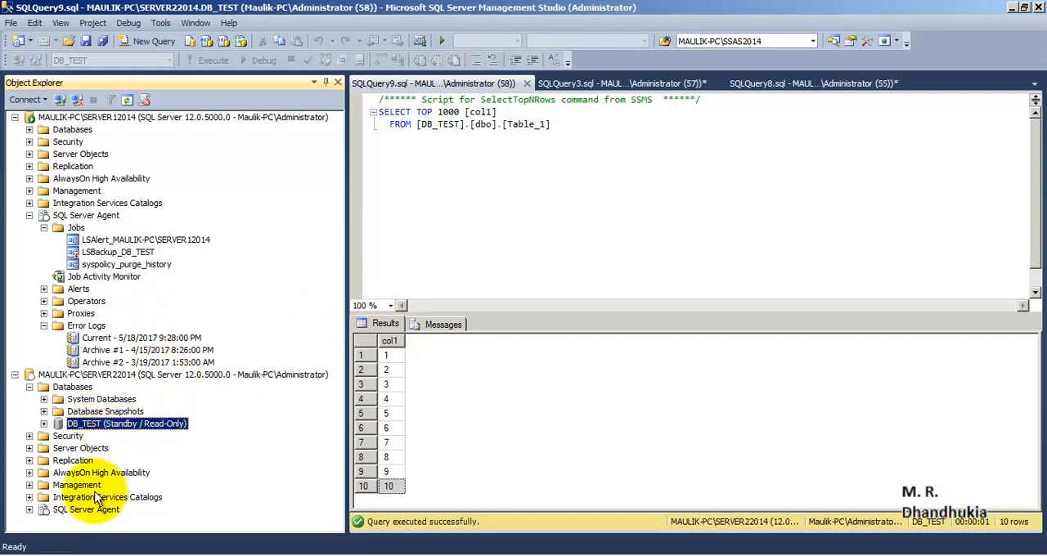
pyautogui.click(66, 509)
pyautogui.click(33, 509)
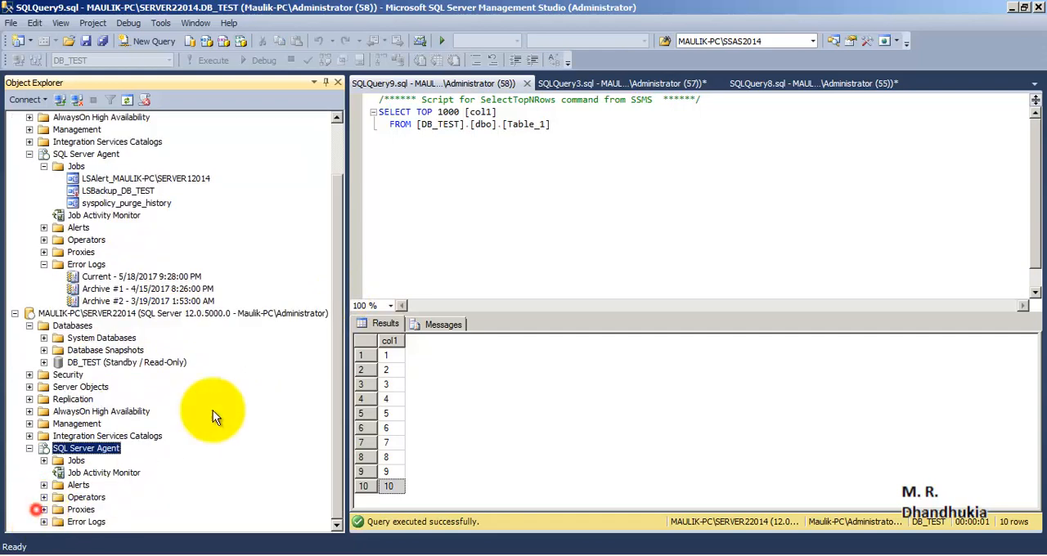
pyautogui.click(44, 460)
pyautogui.click(164, 436)
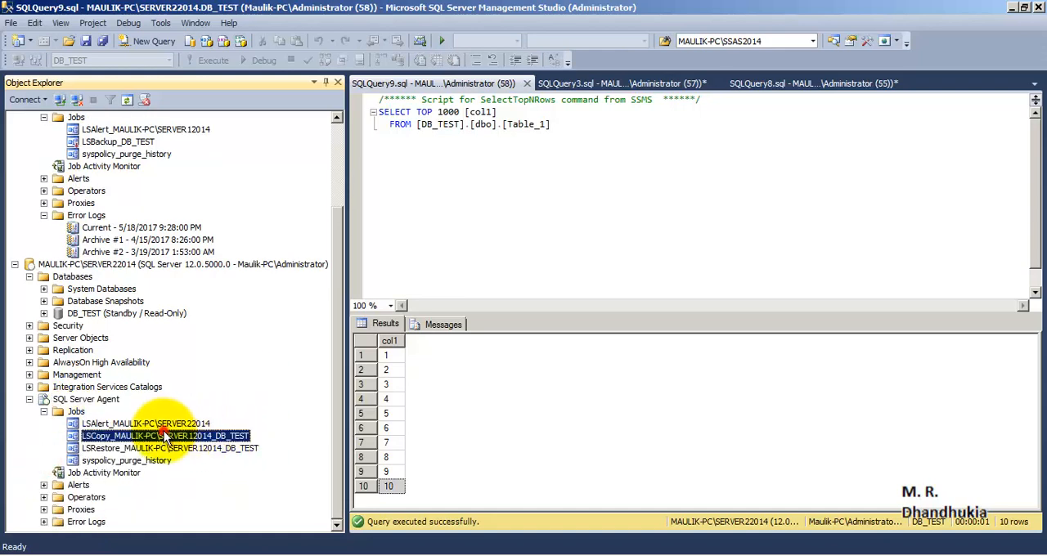
pyautogui.rightClick(163, 436)
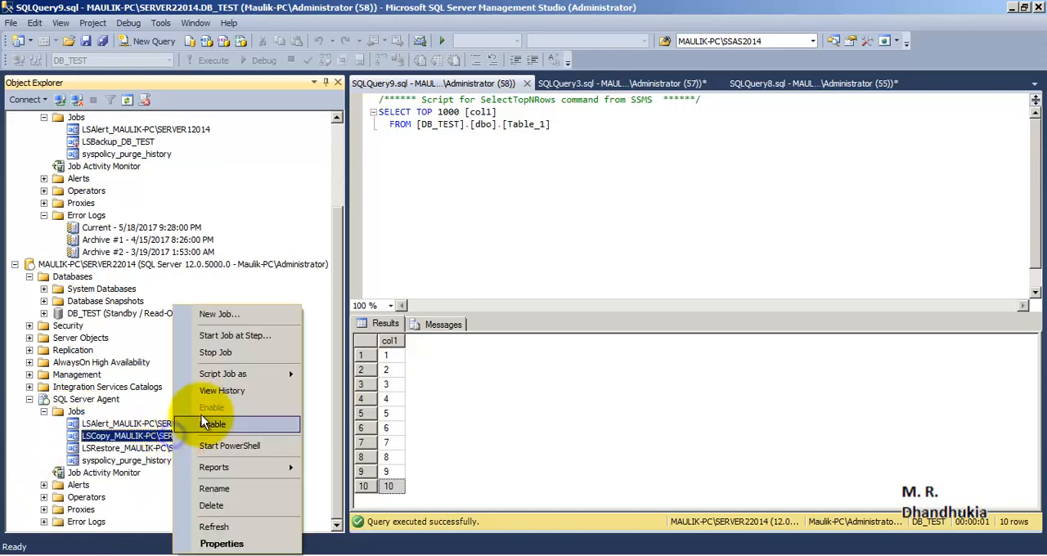
pyautogui.click(256, 337)
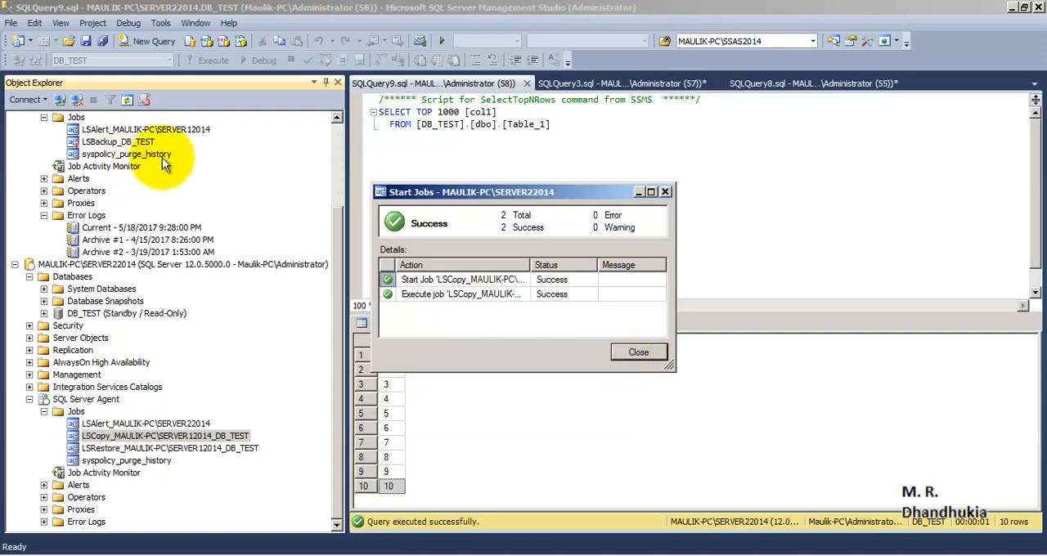
pyautogui.click(635, 353)
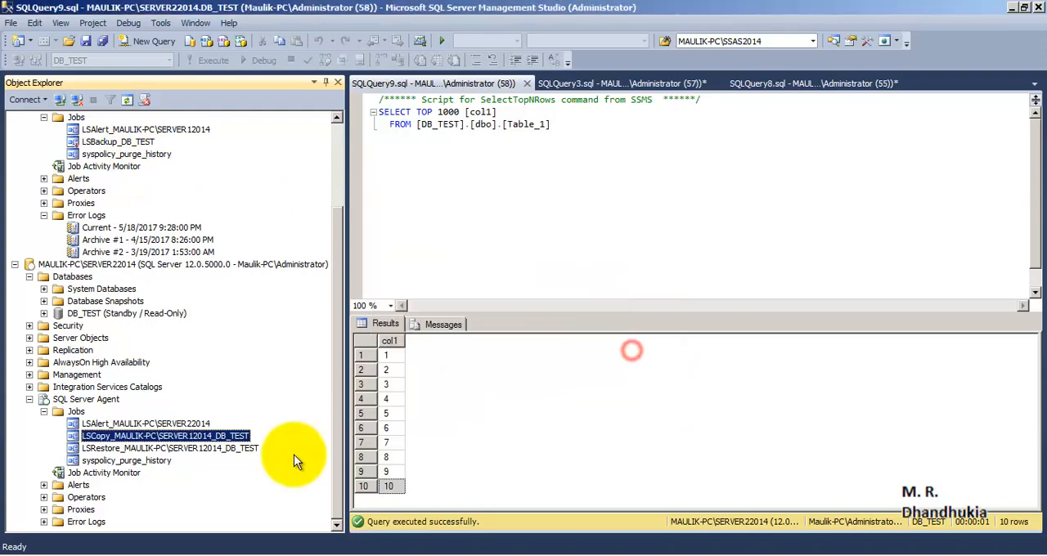
# - Run the LSRestore job for DB_TEST on SERVER22014 and close the status dialog
pyautogui.click(131, 449)
pyautogui.rightClick(131, 449)
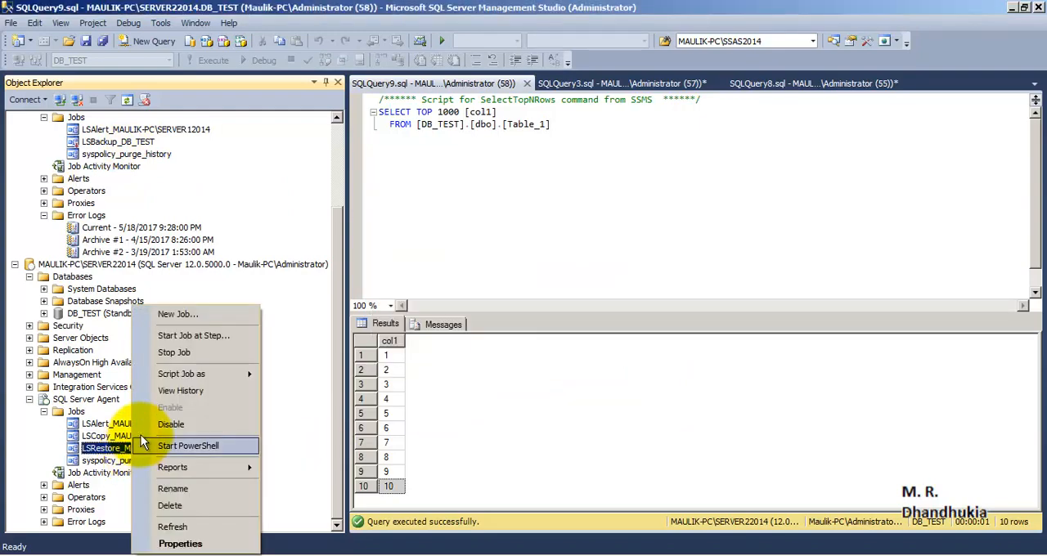
pyautogui.click(205, 336)
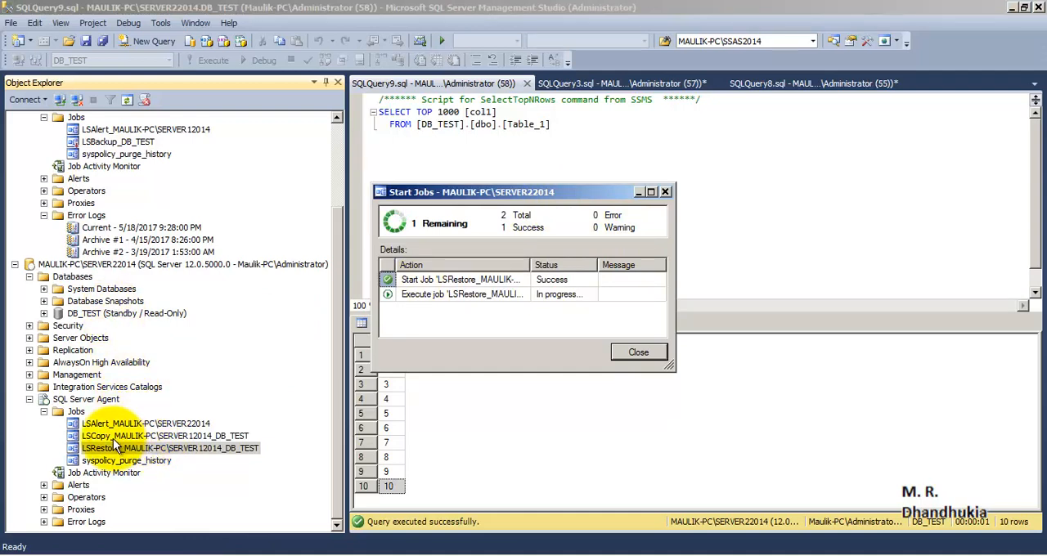
pyautogui.click(638, 353)
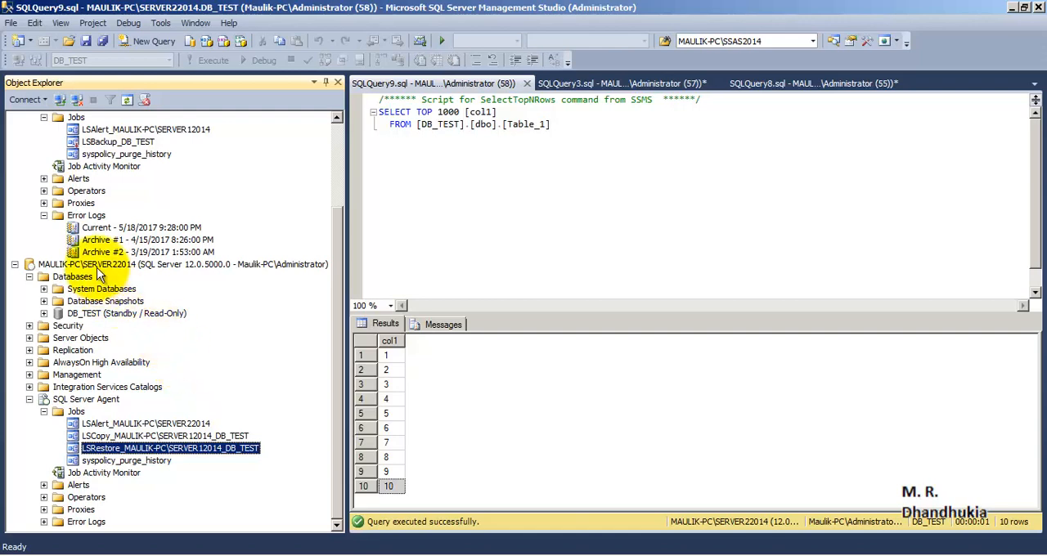
# - Select the standby DB_TEST on SERVER22014 and close the Table_1 query SQLQuery9.sql
pyautogui.click(122, 264)
pyautogui.click(99, 314)
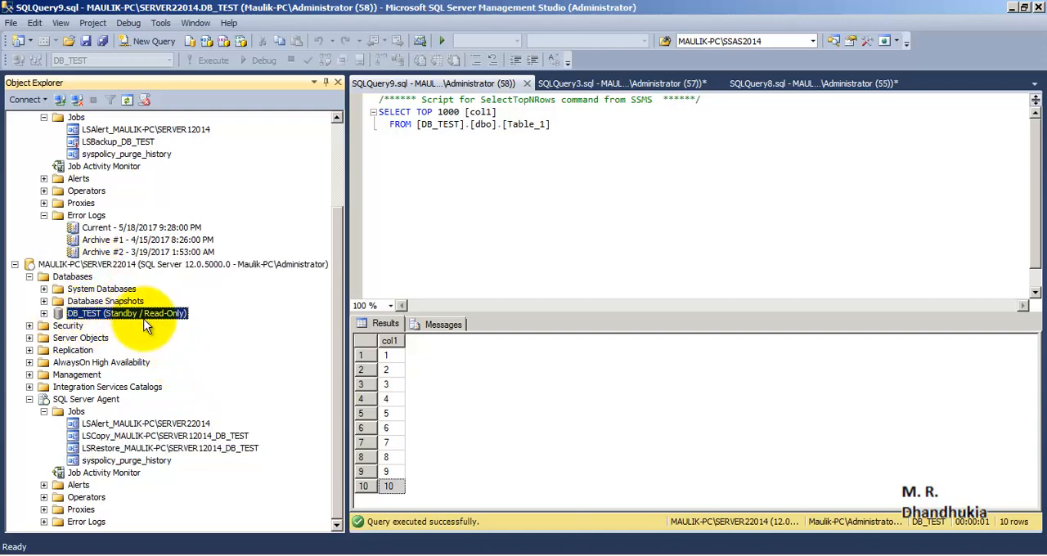
pyautogui.click(561, 199)
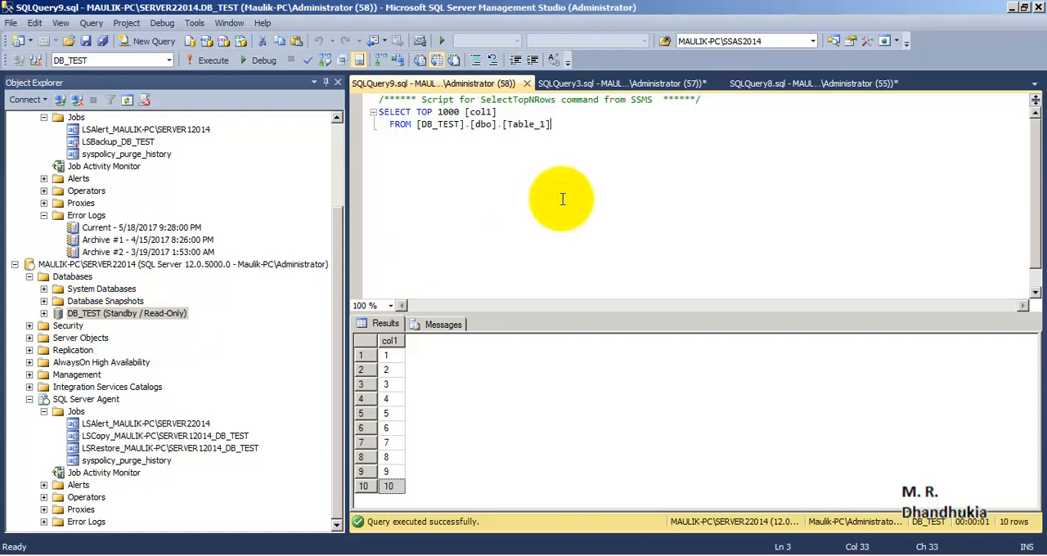
pyautogui.click(528, 84)
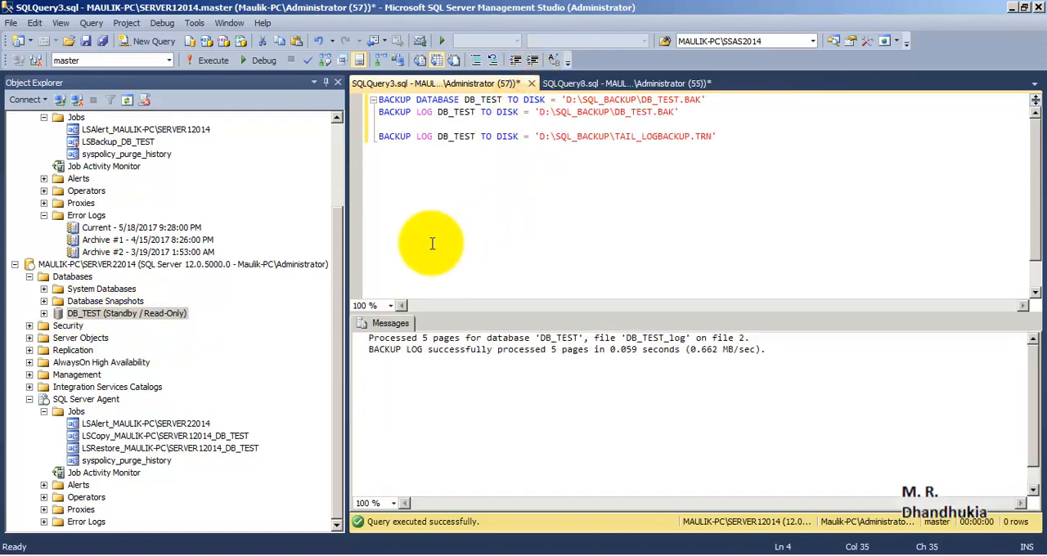
# - Execute only the BACKUP LOG statement in SQLQuery3.sql that backs up DB_TEST to D:\SQL_BACKUP\TAIL_LOGBACKUP.TRN
pyautogui.click(336, 260)
pyautogui.moveTo(336, 260); pyautogui.dragTo(332, 192)
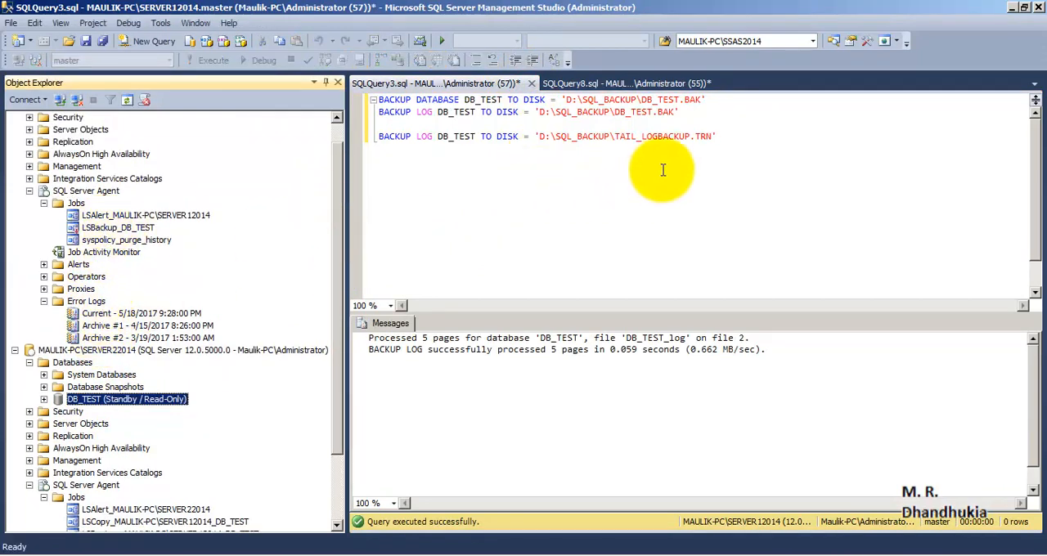
pyautogui.click(413, 138)
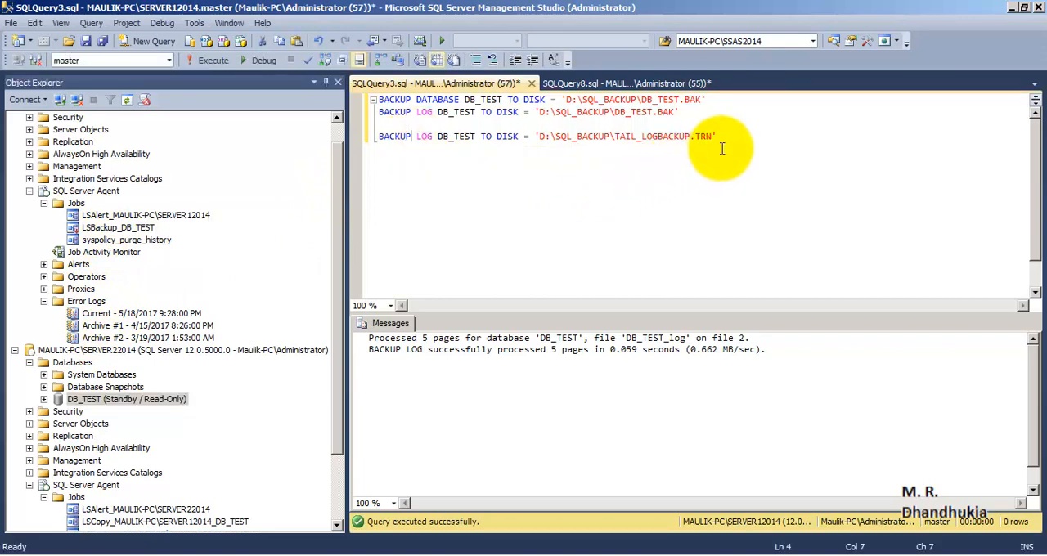
pyautogui.moveTo(720, 137); pyautogui.dragTo(262, 152)
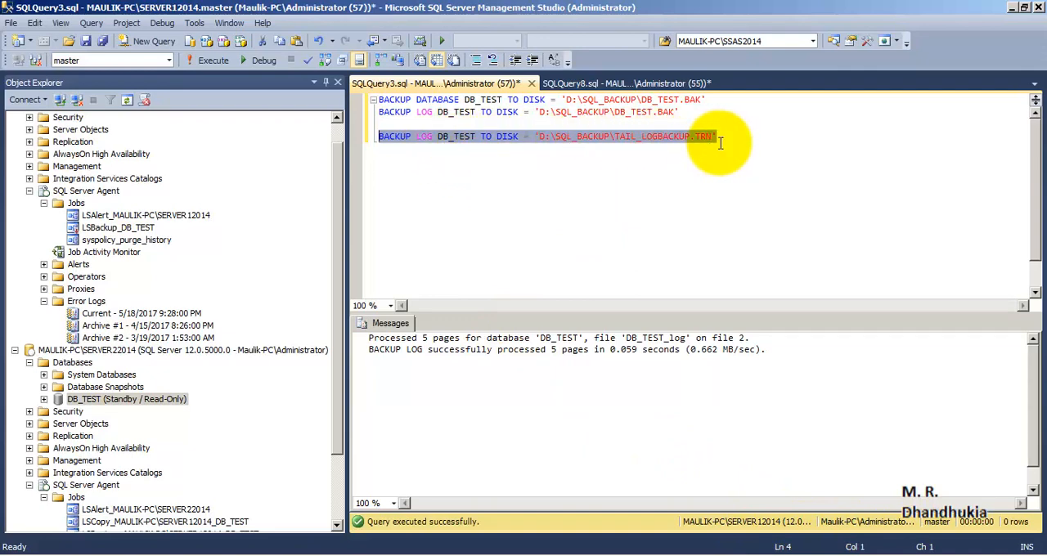
pyautogui.press('F5')
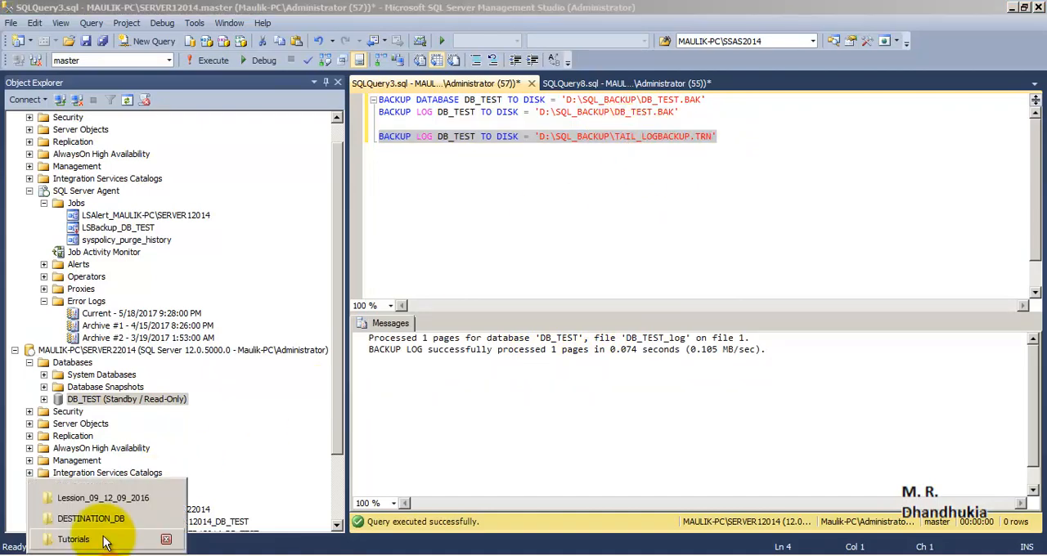
# - Switch to Windows Explorer, check TAIL_LOGBACKUP.TRN in D:\SQL_BACKUP, and return to SQL Server Management Studio
pyautogui.click(98, 515)
pyautogui.click(167, 29)
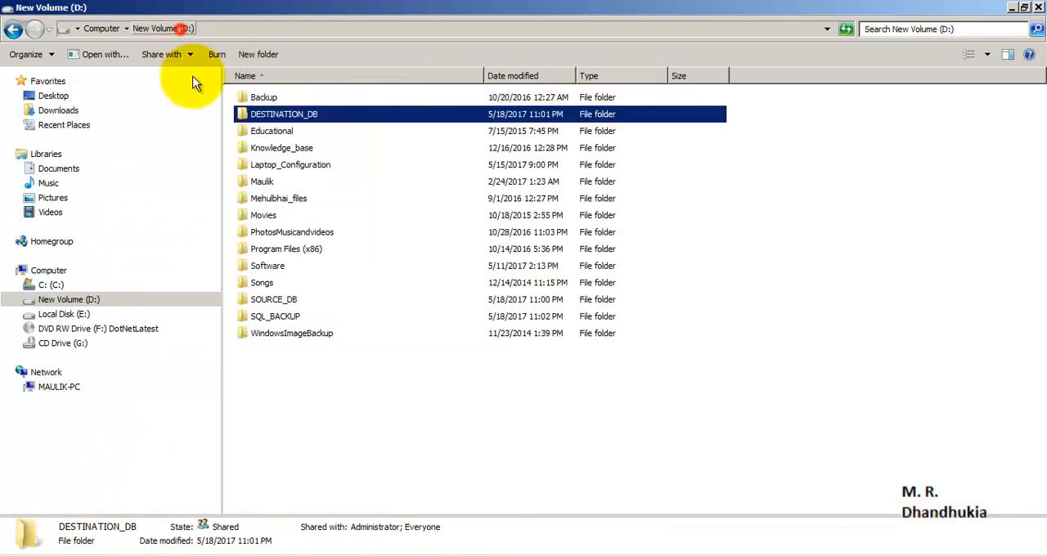
pyautogui.click(286, 320)
pyautogui.doubleClick(286, 320)
pyautogui.click(288, 116)
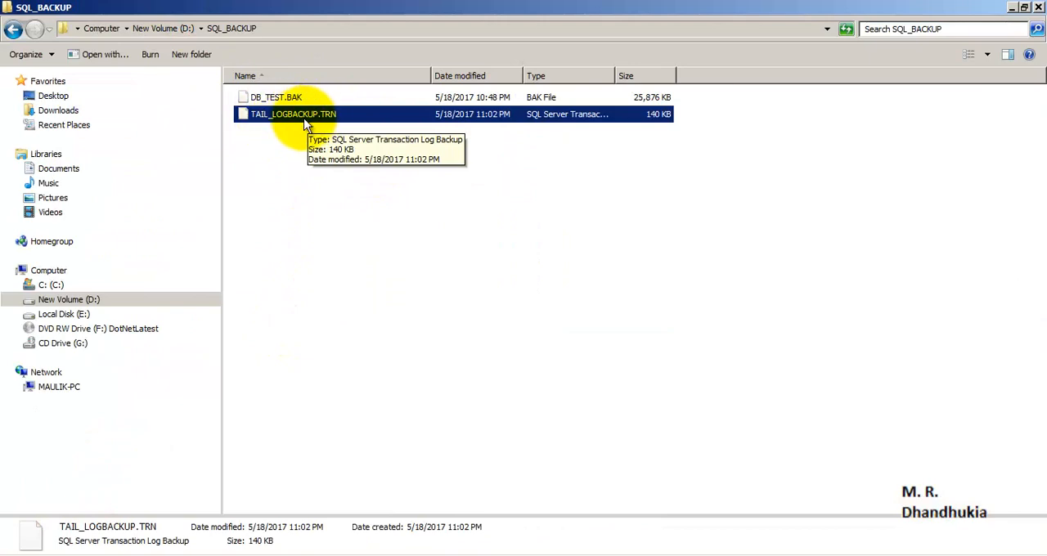
pyautogui.click(262, 554)
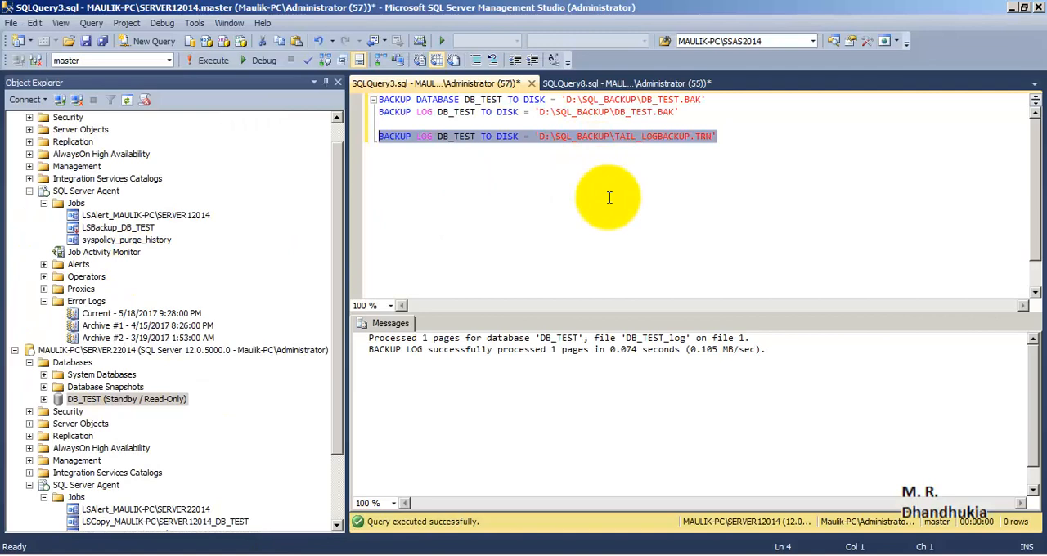
# - Try to restore DB_TEST from D:\SQL_BACKUP\TAIL_LOGBACKUP.TRN WITH RECOVERY using the RESTORE LOG statement in SQLQuery8.sql
pyautogui.moveTo(336, 274); pyautogui.dragTo(219, 340)
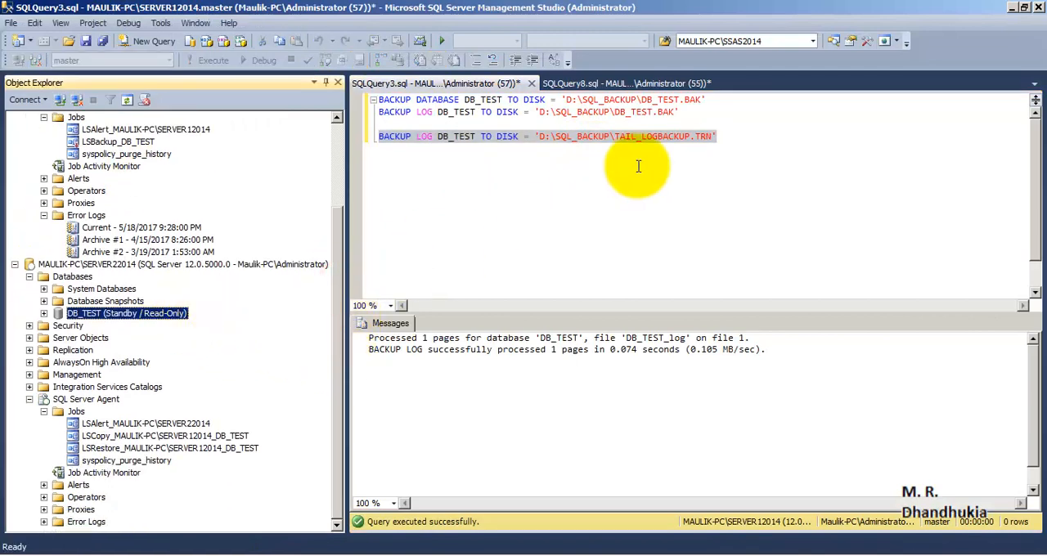
pyautogui.click(599, 82)
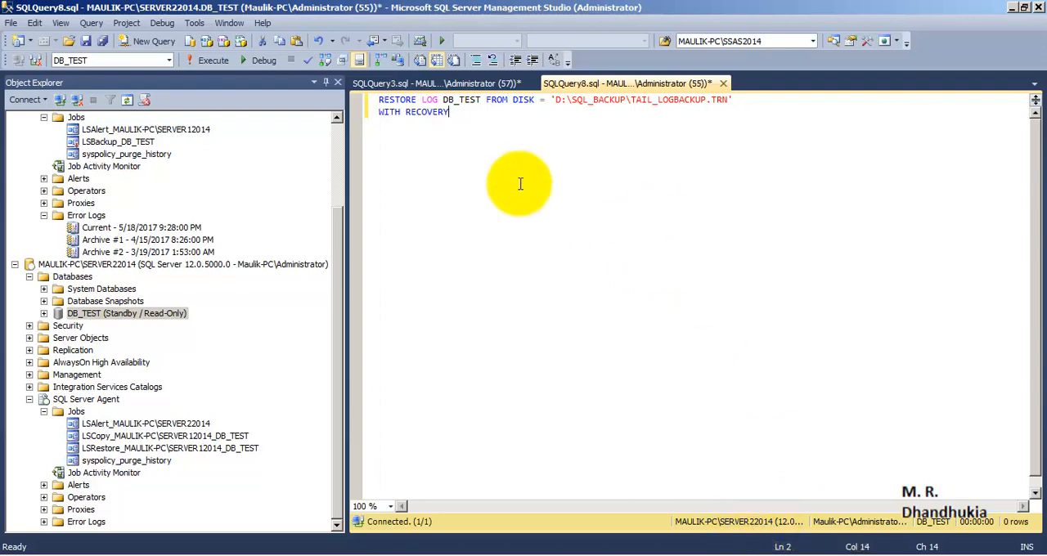
pyautogui.click(431, 100)
pyautogui.doubleClick(462, 100)
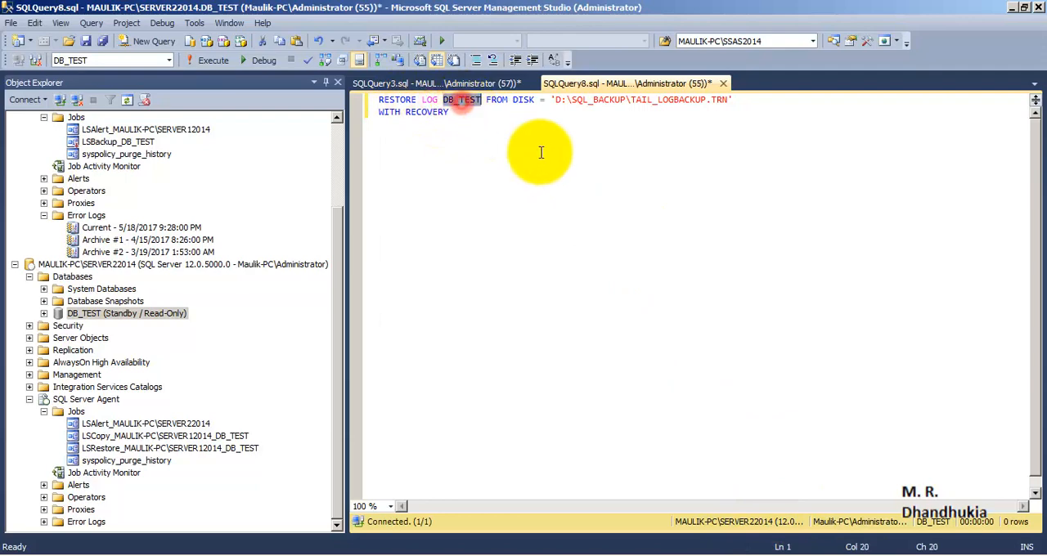
pyautogui.doubleClick(524, 100)
pyautogui.moveTo(741, 101); pyautogui.dragTo(551, 100)
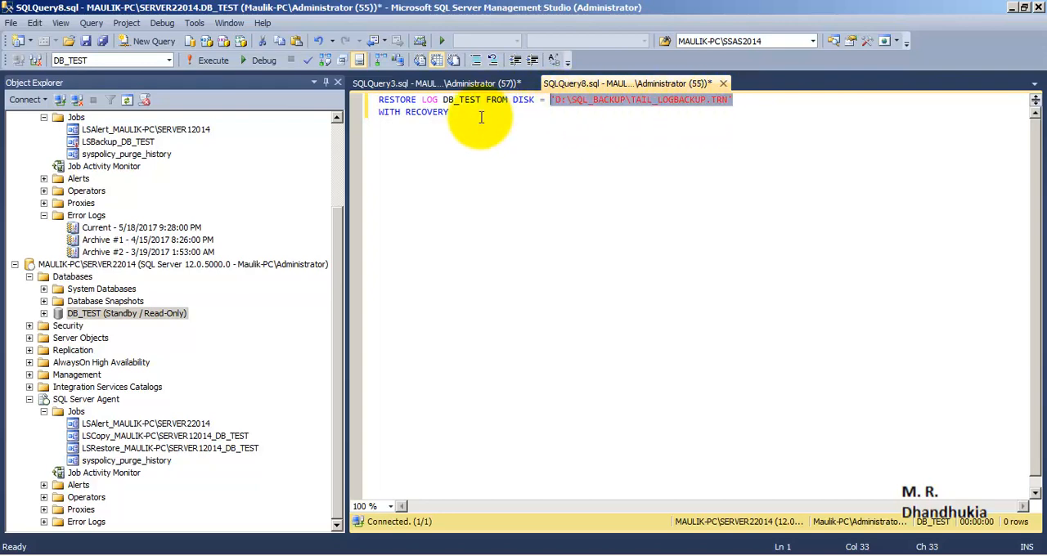
pyautogui.moveTo(459, 116); pyautogui.dragTo(284, 97)
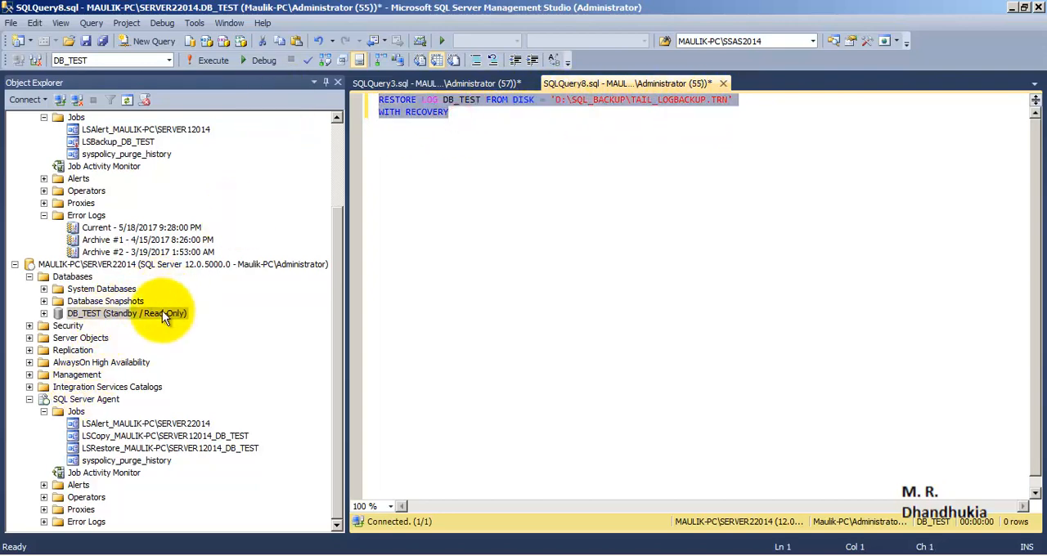
pyautogui.click(212, 60)
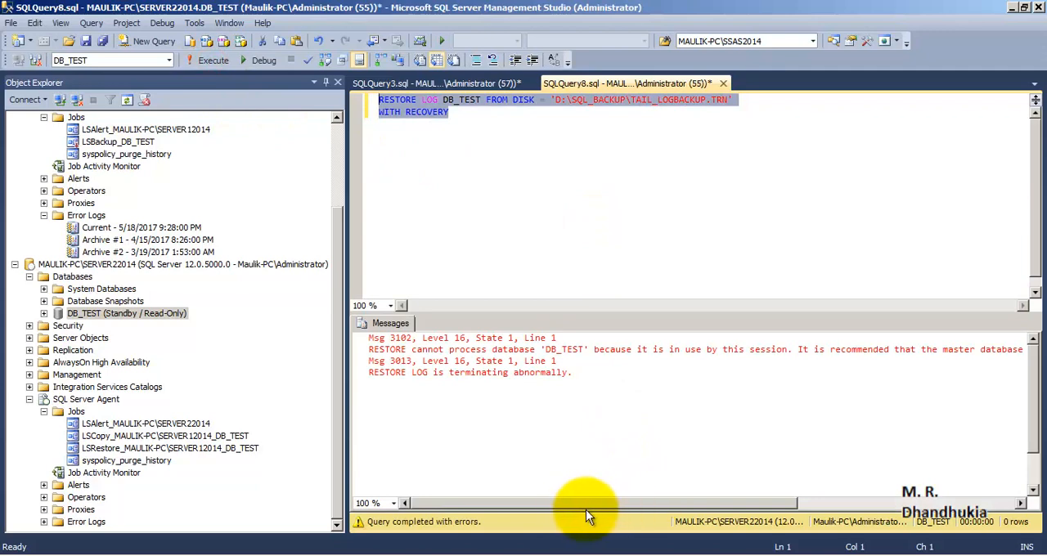
pyautogui.moveTo(586, 510); pyautogui.dragTo(723, 508)
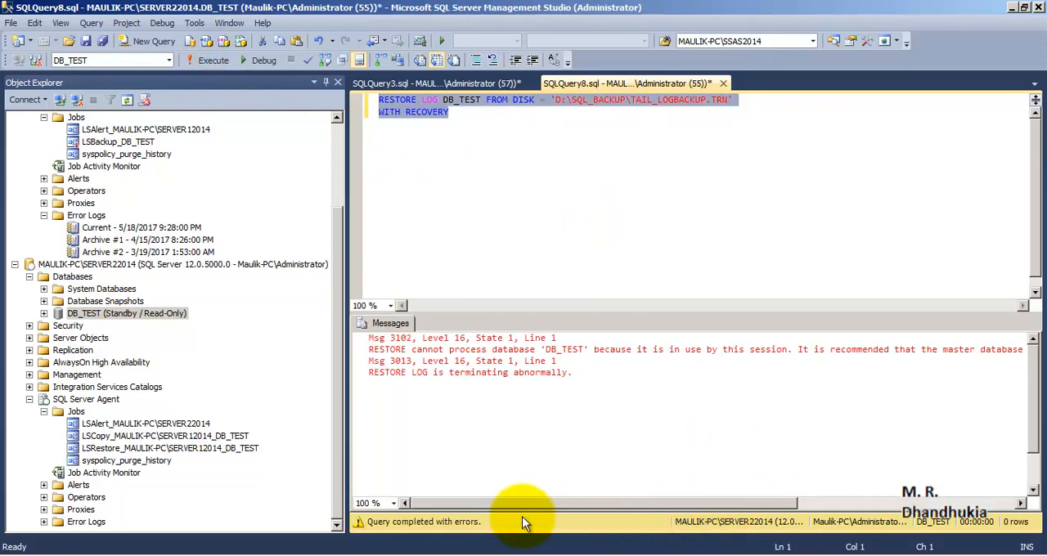
# - Change the query's database to master and rerun the RESTORE LOG statement for DB_TEST WITH RECOVERY
pyautogui.click(169, 60)
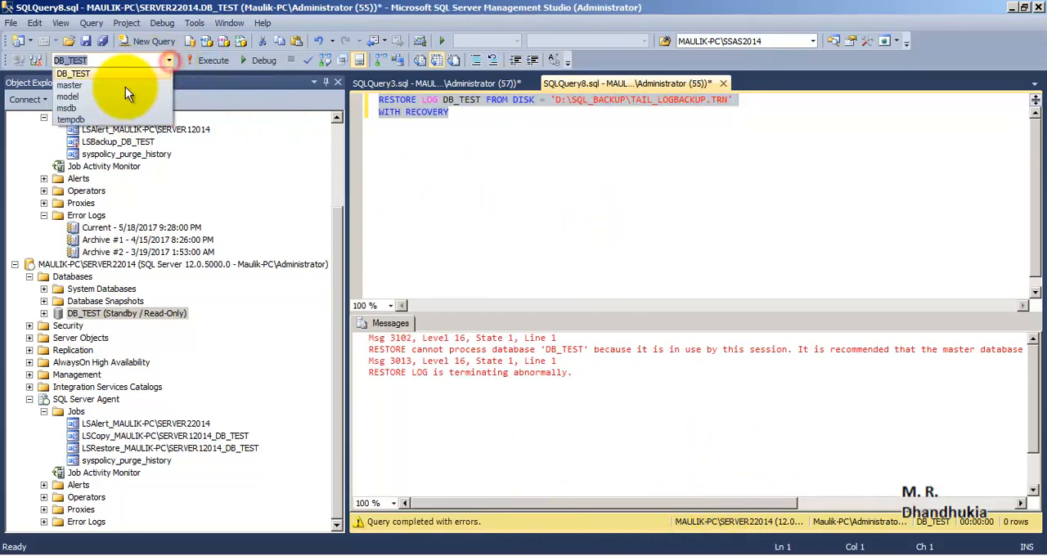
pyautogui.click(91, 85)
pyautogui.click(210, 60)
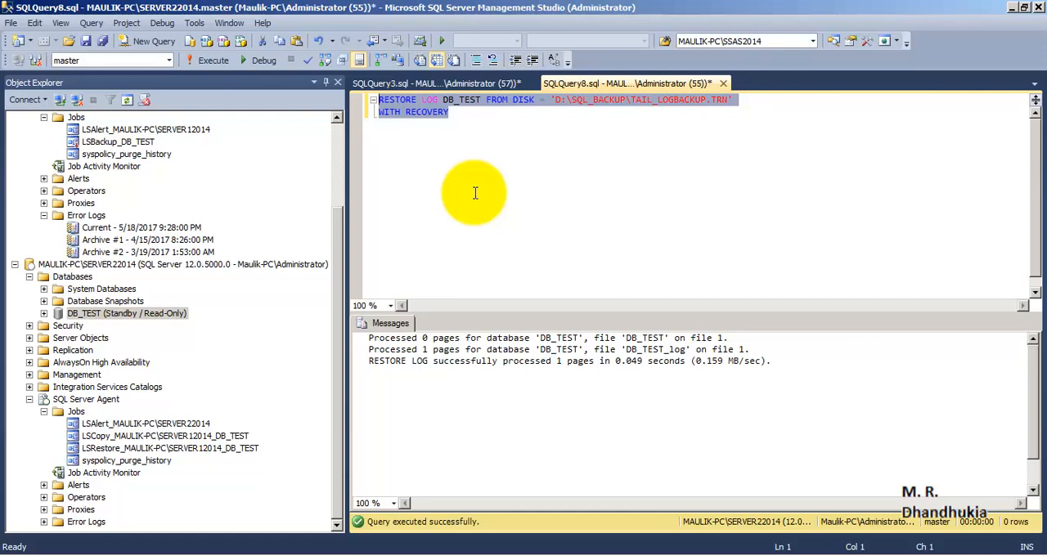
pyautogui.click(455, 120)
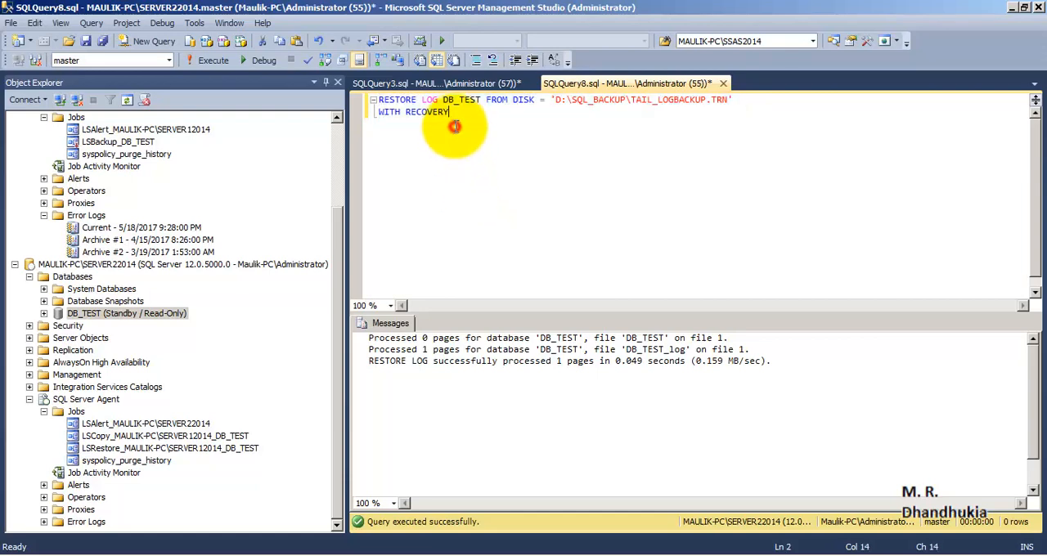
pyautogui.moveTo(481, 118); pyautogui.dragTo(351, 98)
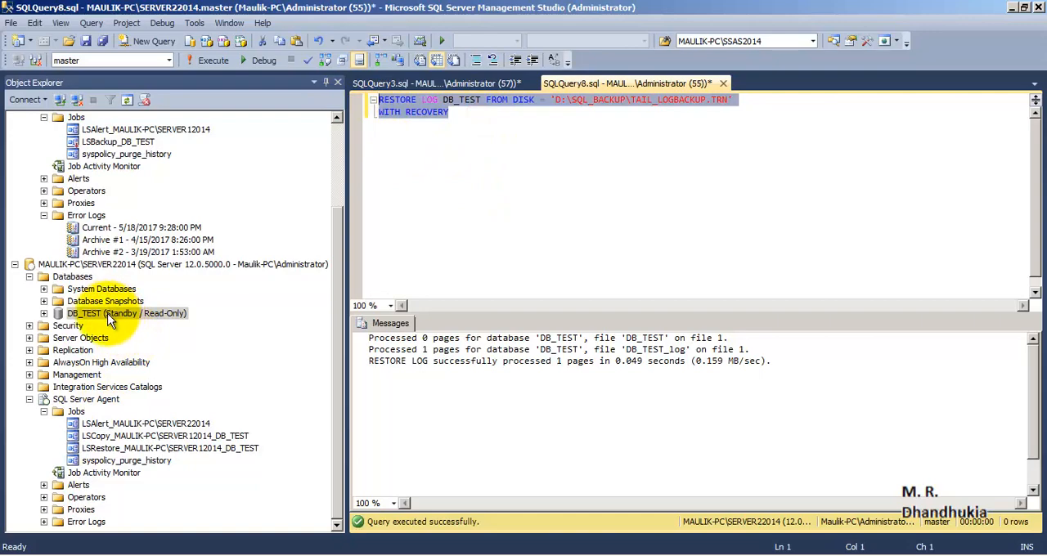
# - Refresh the databases of SERVER22014 and expand DB_TEST to check the recovered database
pyautogui.click(72, 277)
pyautogui.rightClick(72, 277)
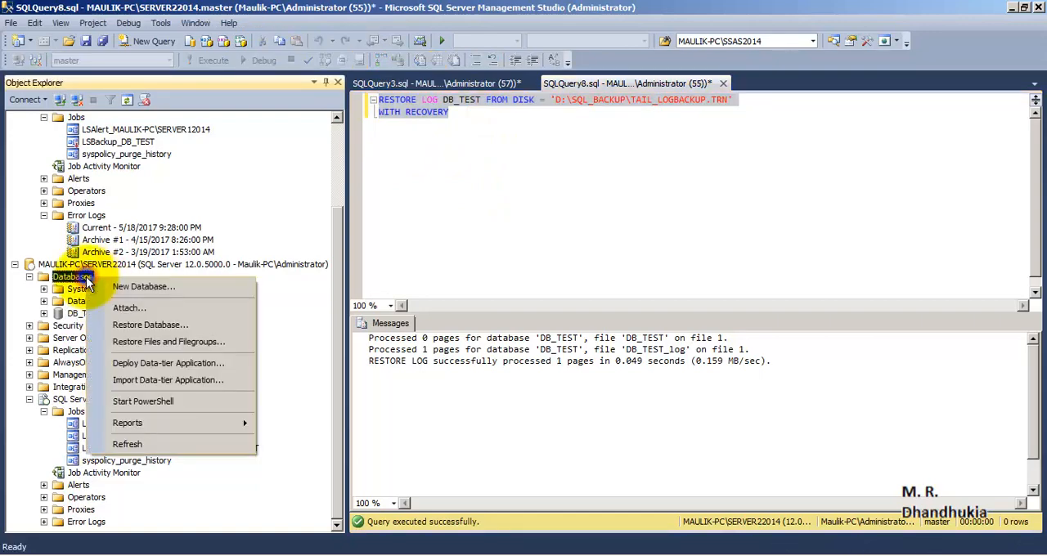
pyautogui.click(126, 445)
pyautogui.click(77, 348)
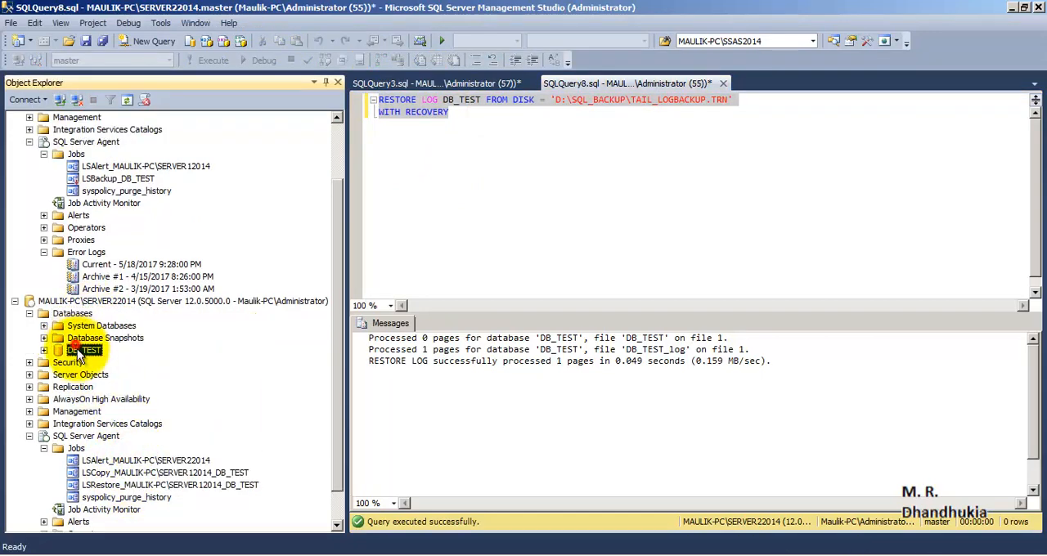
pyautogui.click(43, 350)
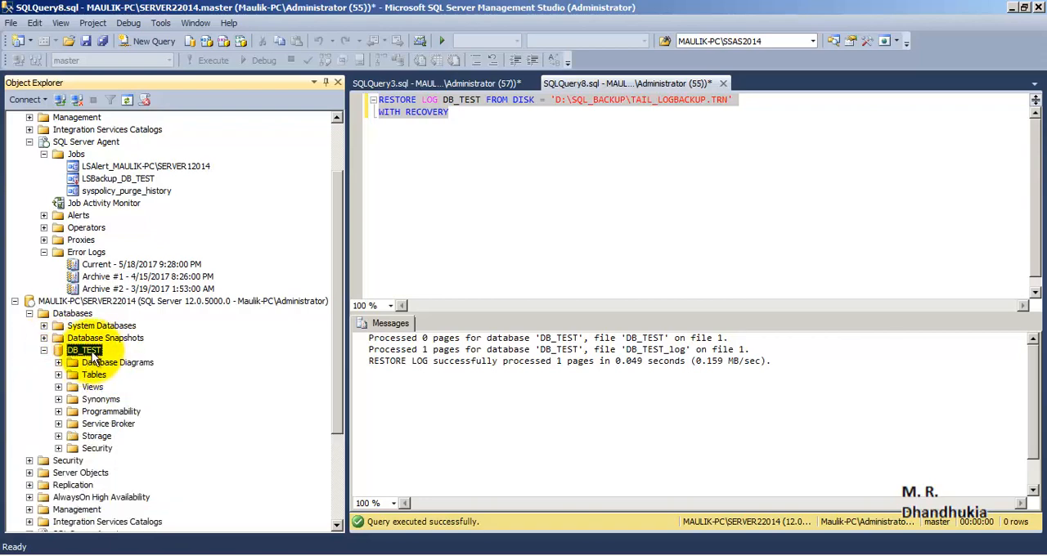
pyautogui.moveTo(337, 330); pyautogui.dragTo(341, 278)
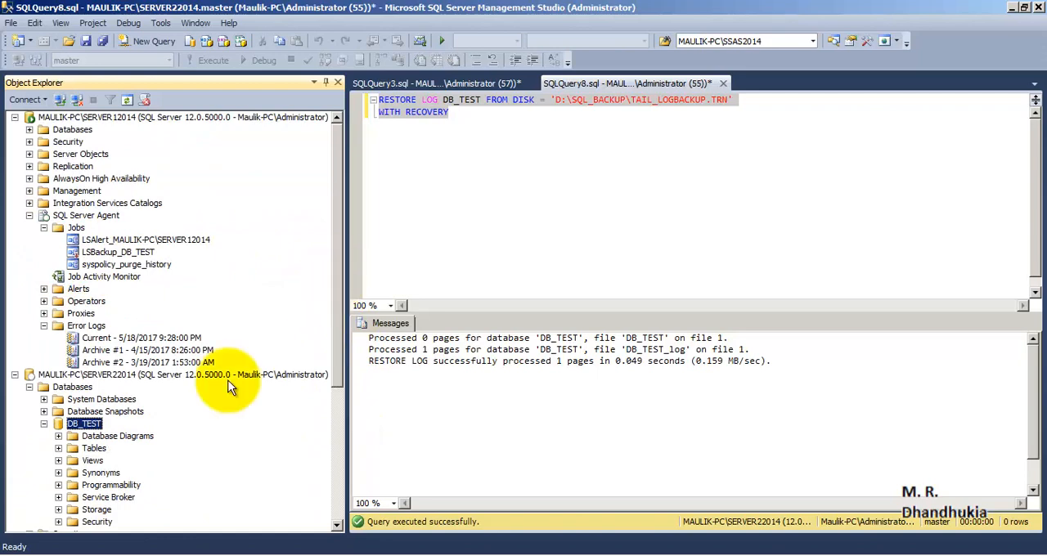
pyautogui.moveTo(334, 300); pyautogui.dragTo(341, 483)
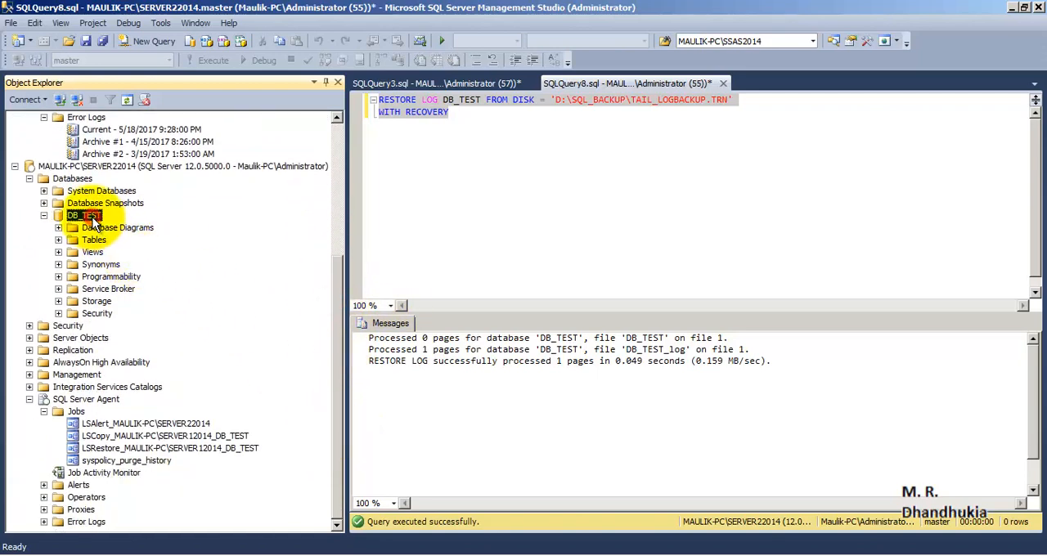